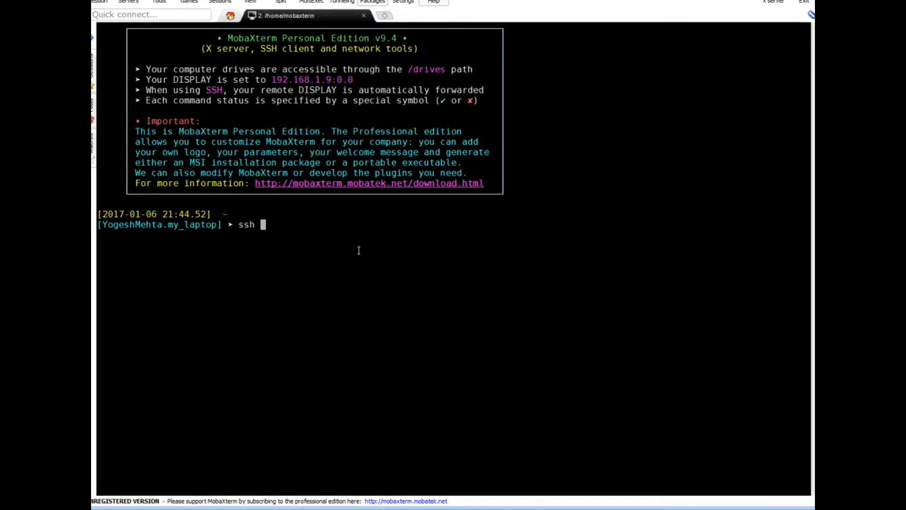
Step: SSH into jenkinsmaster as root at 192.168.1.13
type("root@192.168.1.")
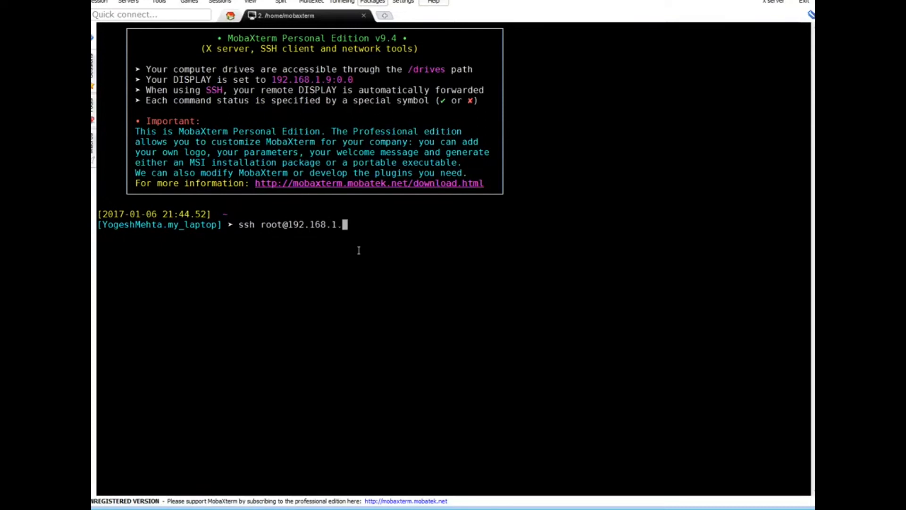
type("13")
key("Return")
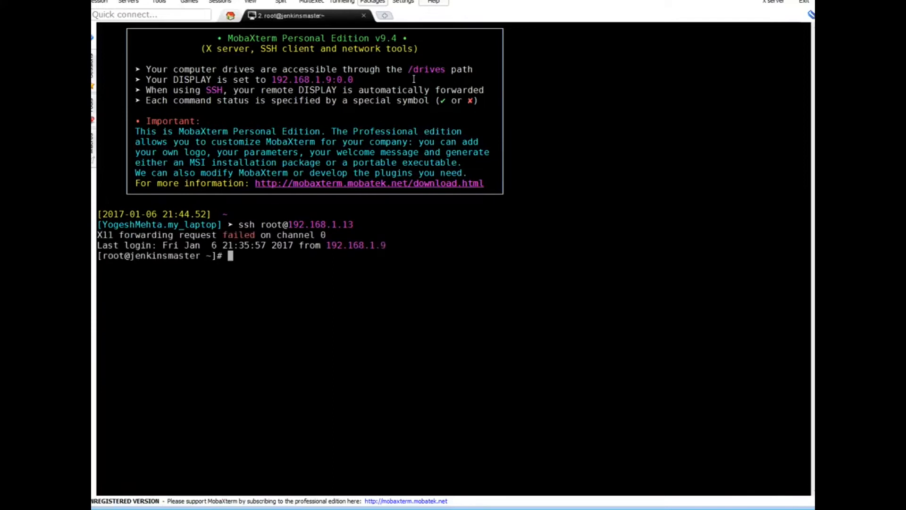
Step: In a new session, SSH as root to appserver1 at 192.168.1.140 and copy its IP
left_click(384, 16)
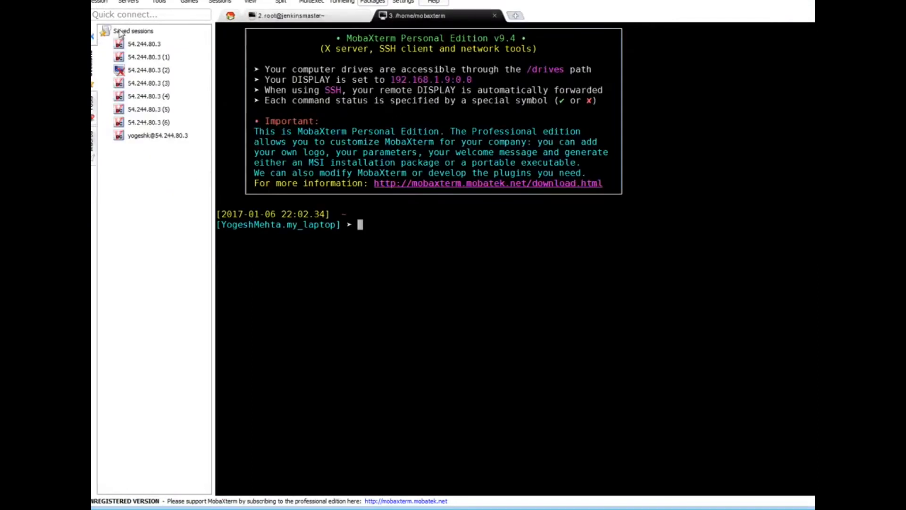
left_click(93, 37)
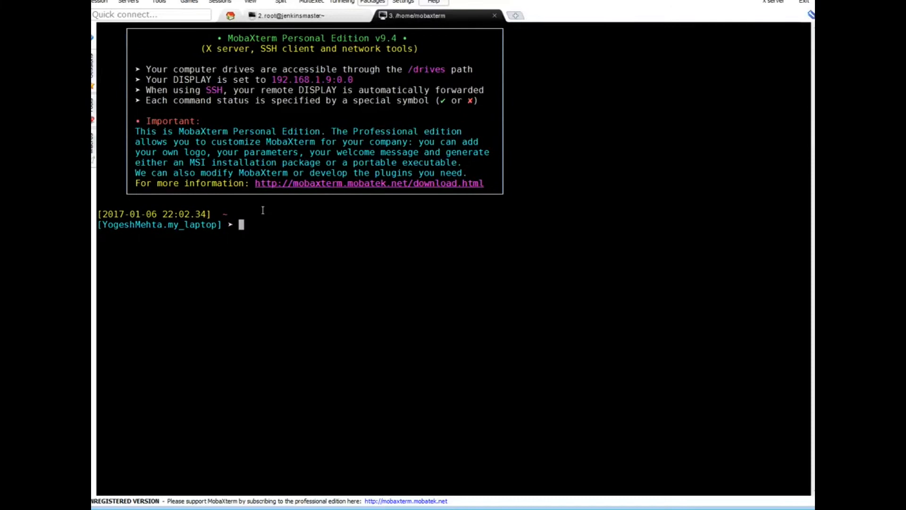
type("ssh root@192.168.")
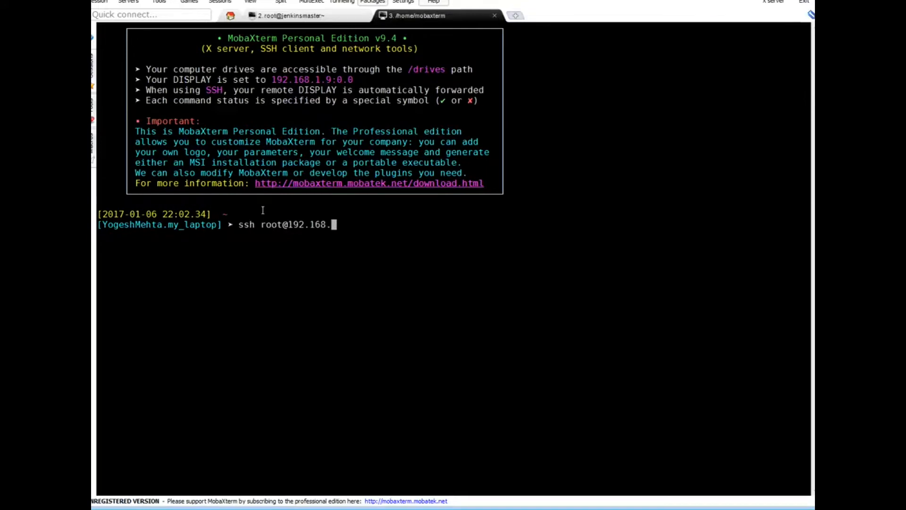
type("1.140")
key("Return")
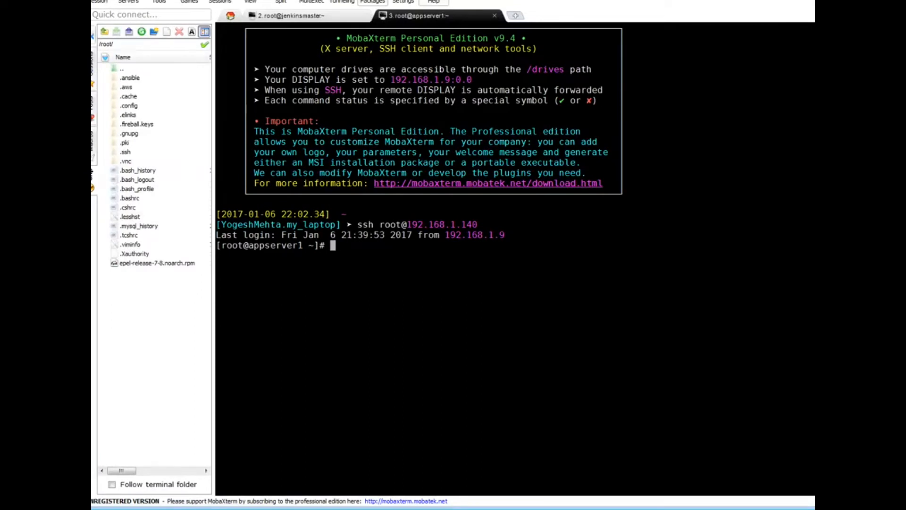
left_click(93, 36)
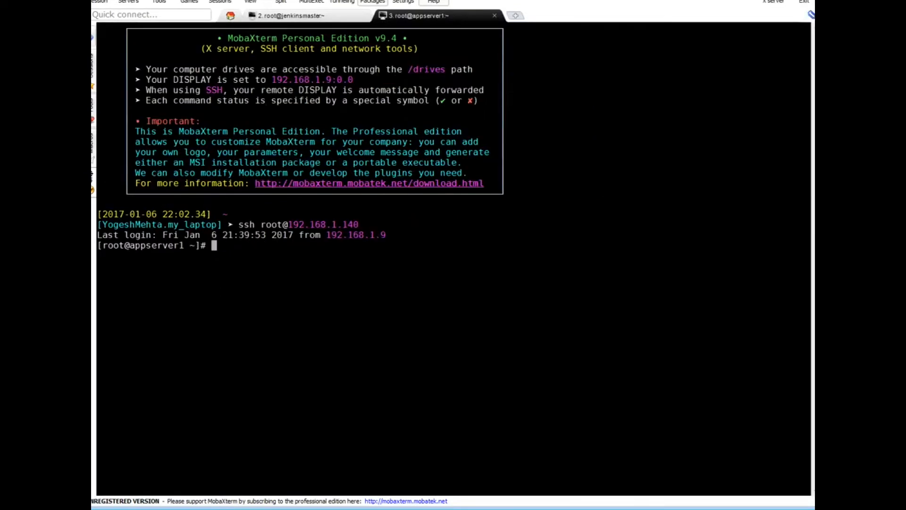
double_click(312, 224)
key("ctrl+c")
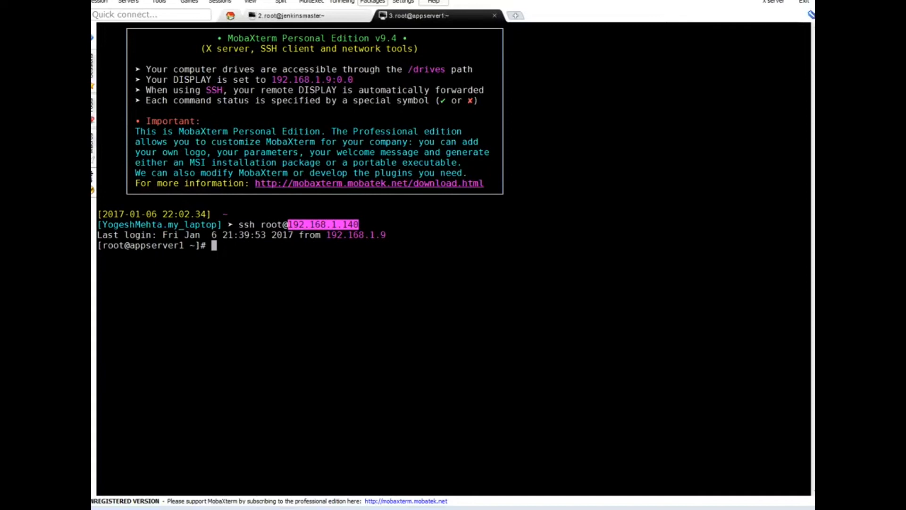
key("alt+Tab")
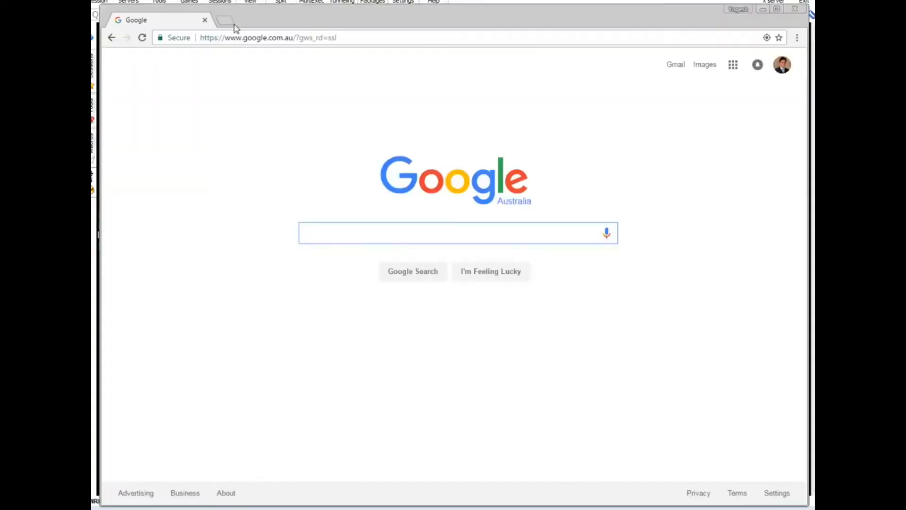
left_click(234, 38)
type("1")
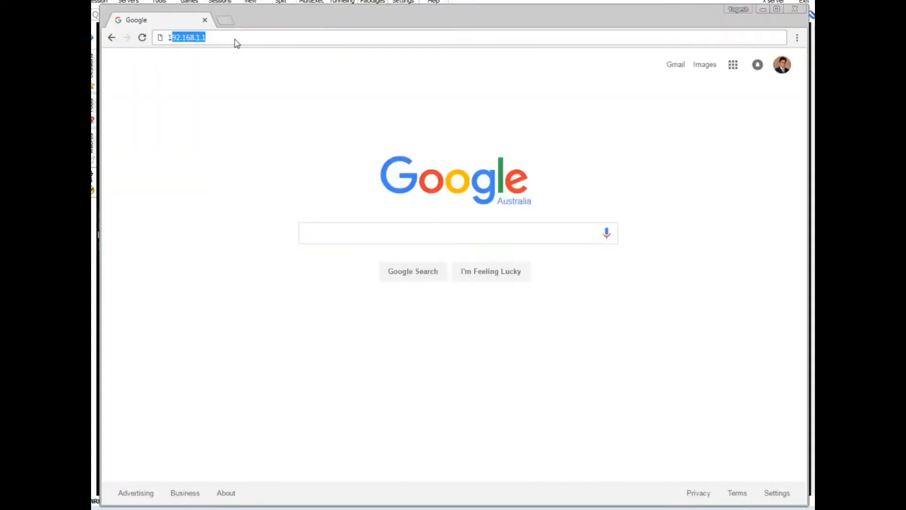
key("BackSpace")
type("192.168.1.140")
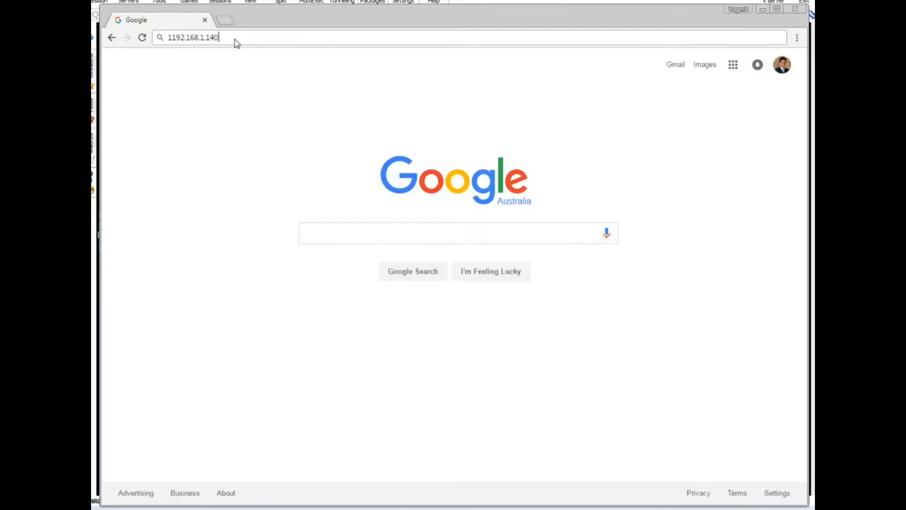
key("Return")
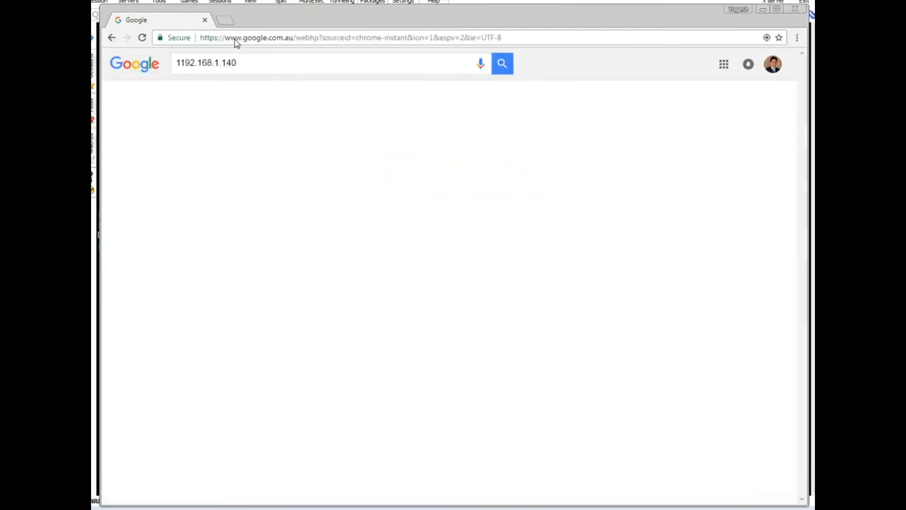
left_click(235, 42)
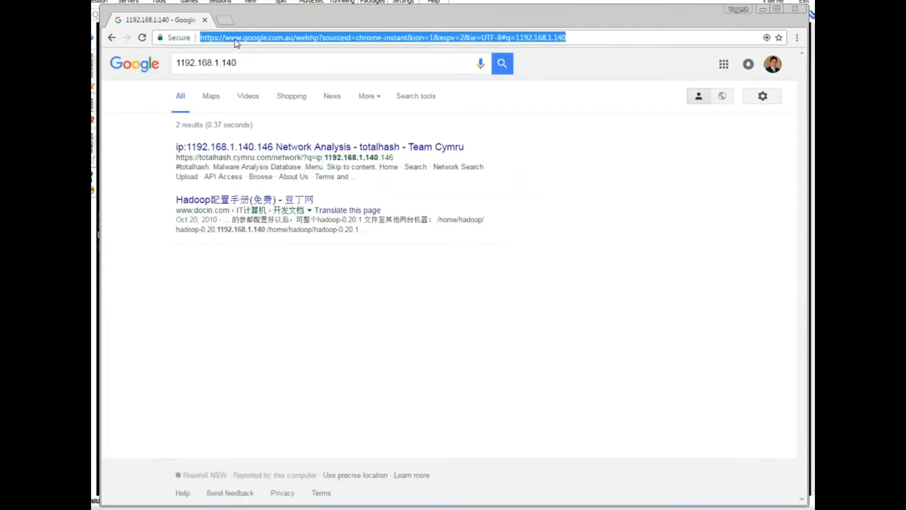
type("facebook.com")
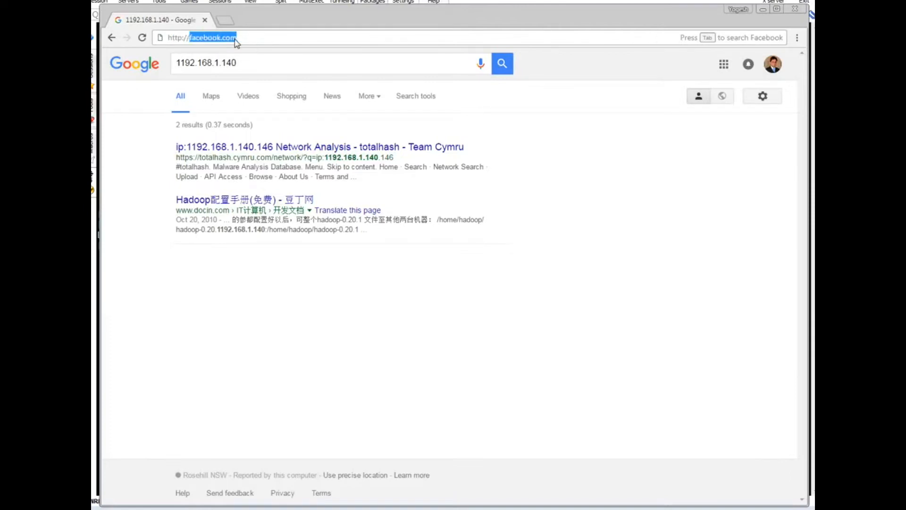
key("ctrl+v")
key("Return")
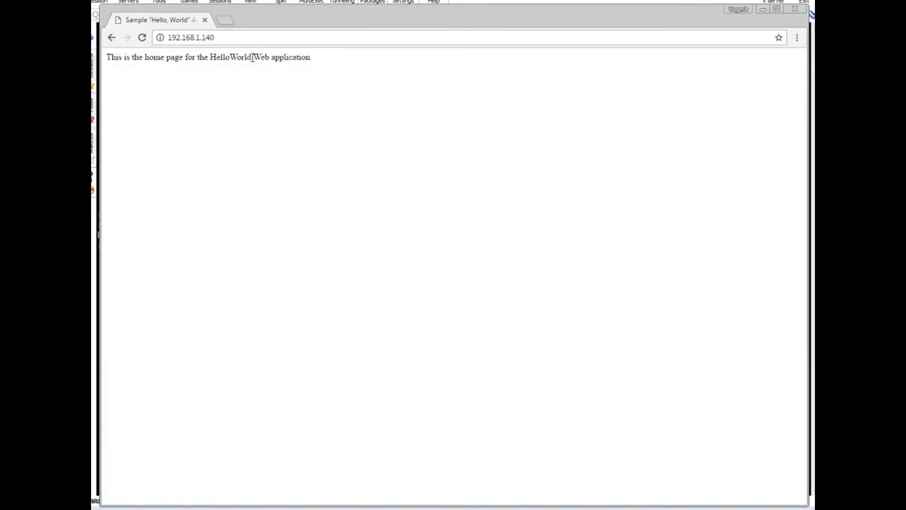
left_click_drag(109, 58, 318, 62)
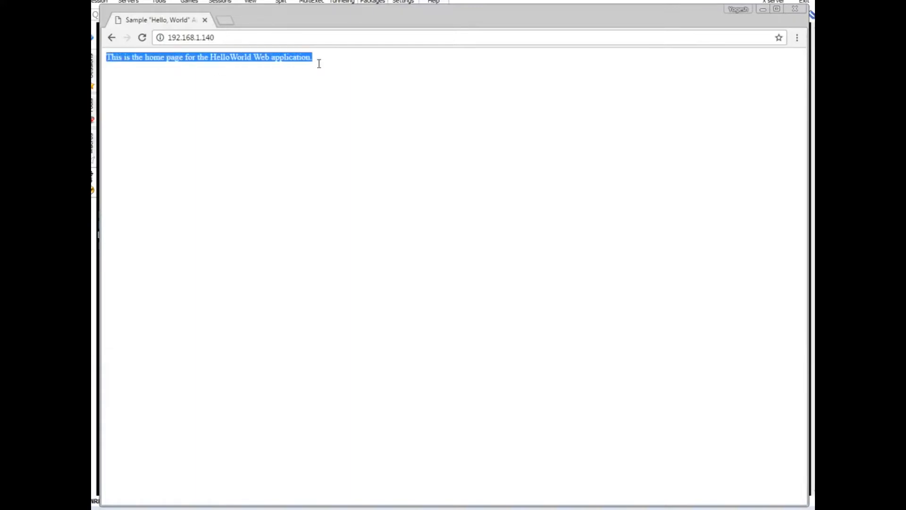
left_click(414, 71)
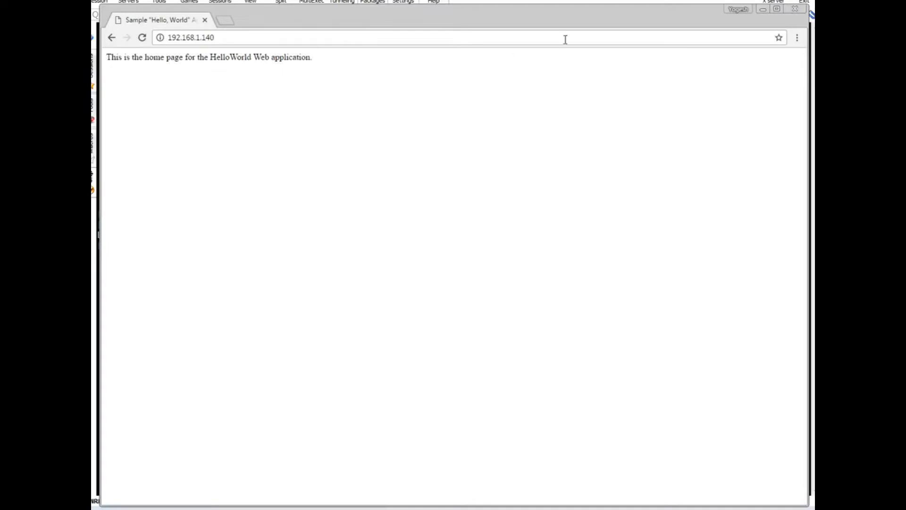
Step: Return to MobaXterm, switch to the jenkinsmaster session and clear its screen
left_click(764, 10)
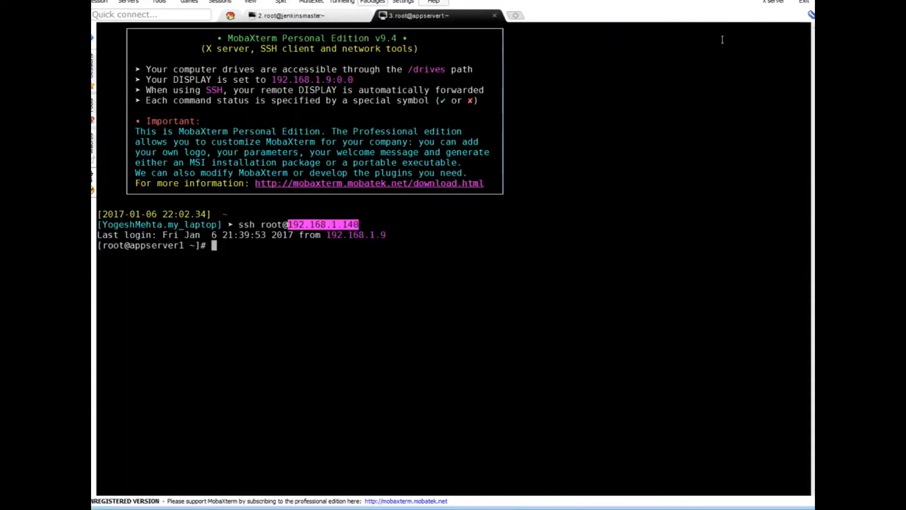
left_click(535, 242)
type("system sto")
type("p")
key("BackSpace")
key("BackSpace")
key("BackSpace")
key("BackSpace")
key("BackSpace")
key("BackSpace")
key("BackSpace")
key("BackSpace")
key("BackSpace")
key("BackSpace")
key("BackSpace")
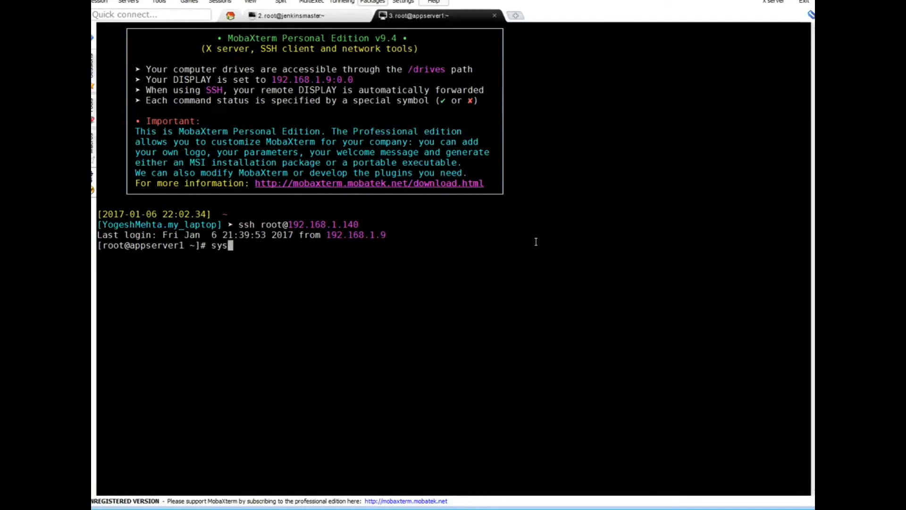
key("ctrl+Tab")
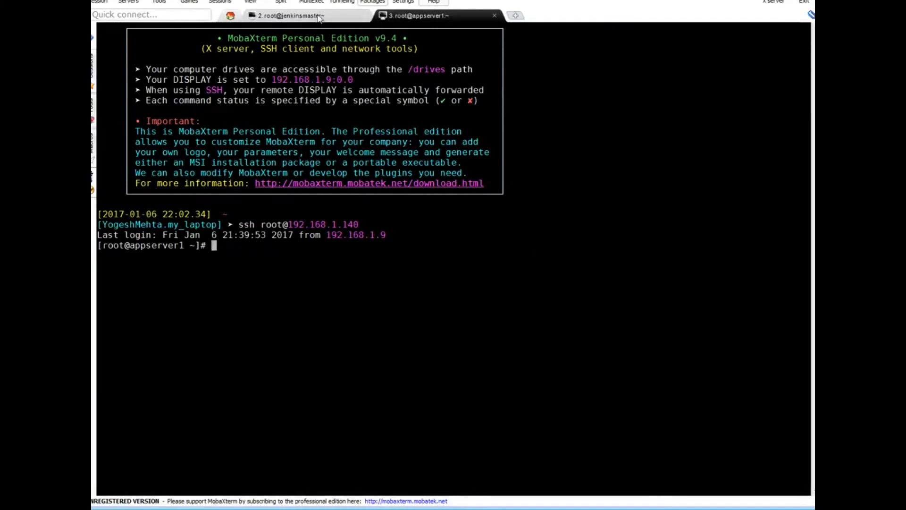
type("clear")
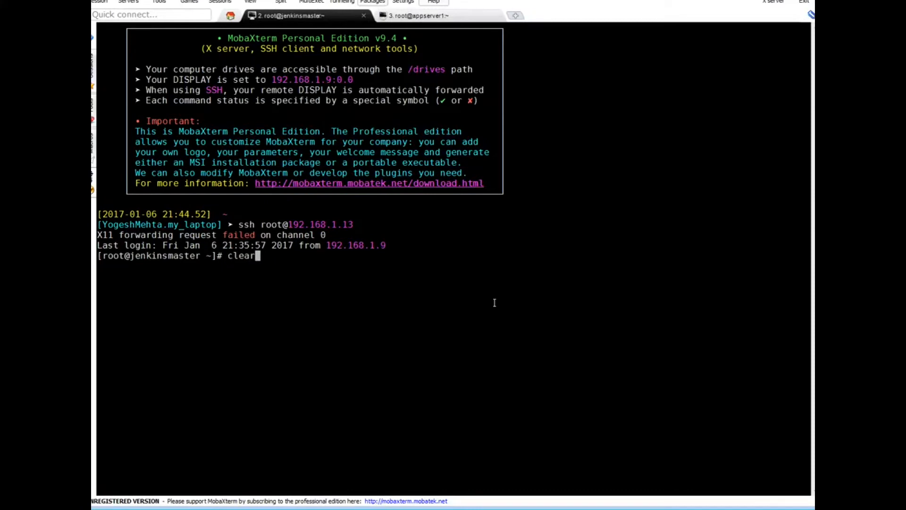
key("Return")
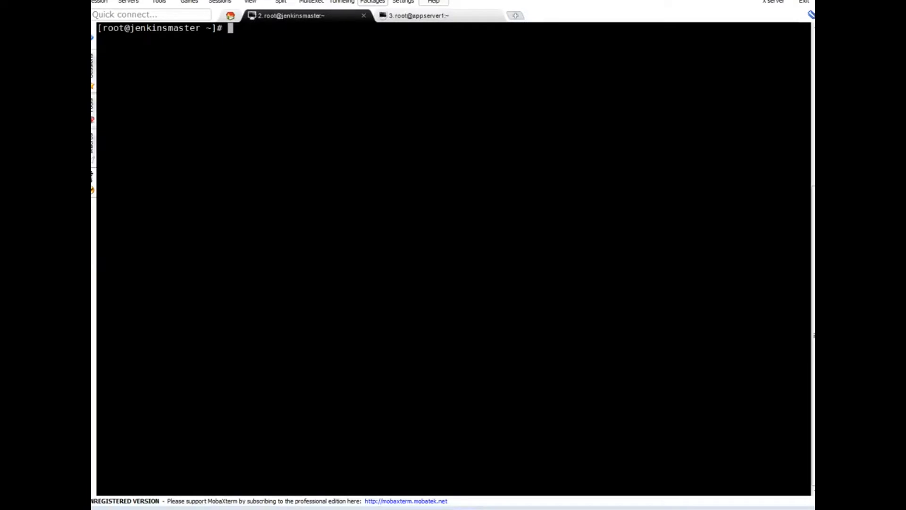
Step: Download jenkins.repo into /etc/yum.repos.d and rpm-import the jenkins-ci.org.key signing key
right_click(378, 136)
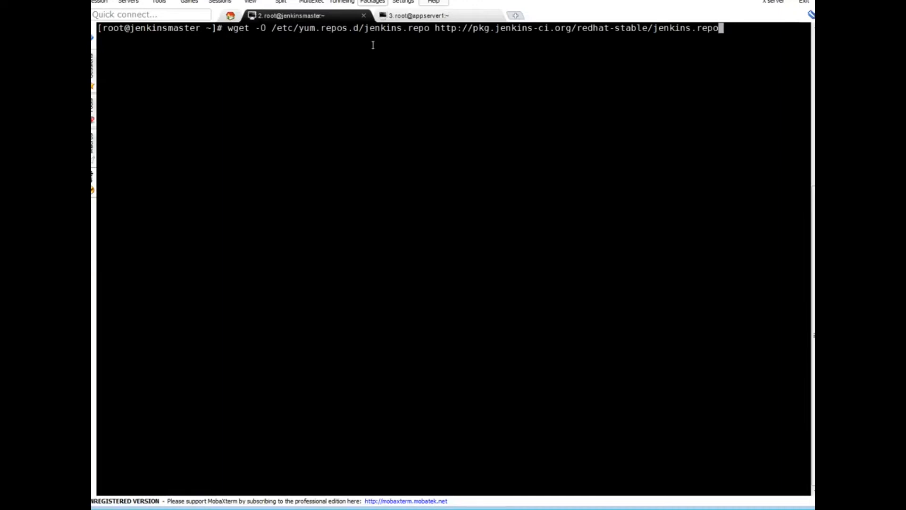
key("Return")
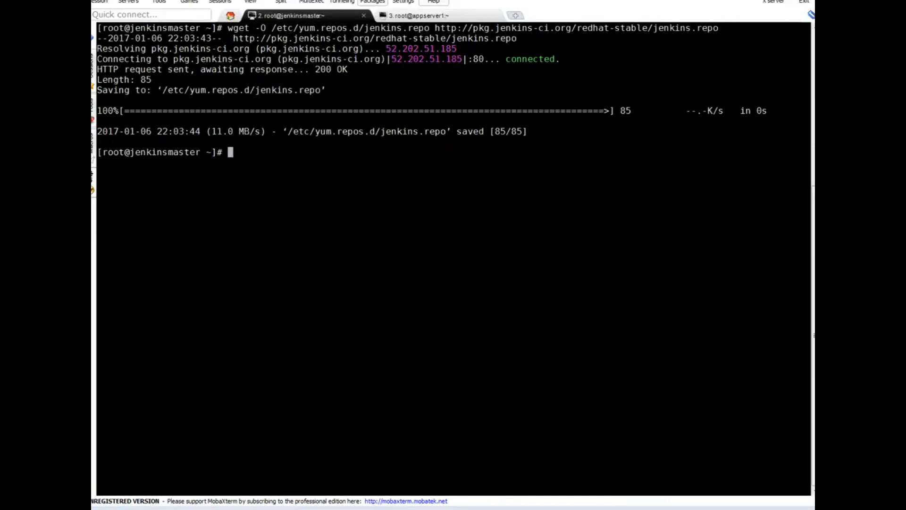
right_click(354, 240)
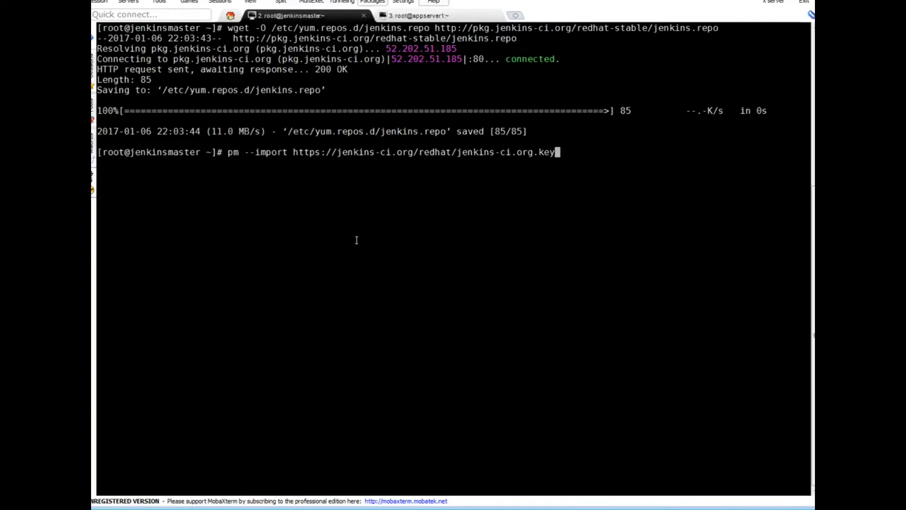
key("Return")
type("r")
right_click(363, 244)
key("Return")
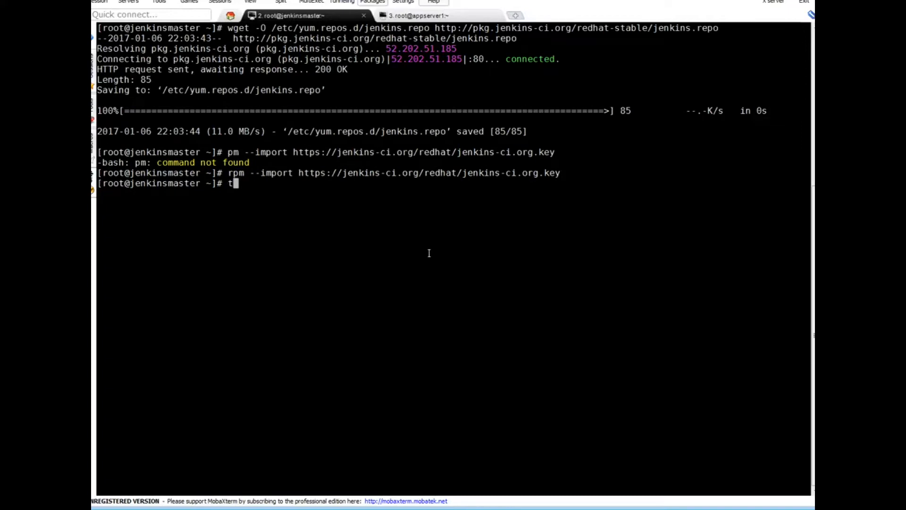
Step: Run yum repolist on jenkinsmaster and highlight the jenkins repo in the output
type("yum re[po")
key("BackSpace")
key("BackSpace")
key("BackSpace")
type("polist")
key("Return")
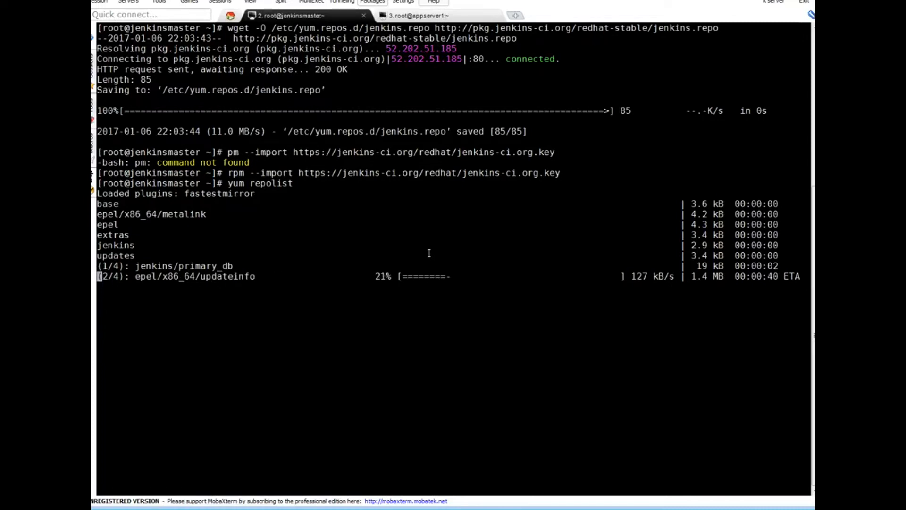
double_click(124, 245)
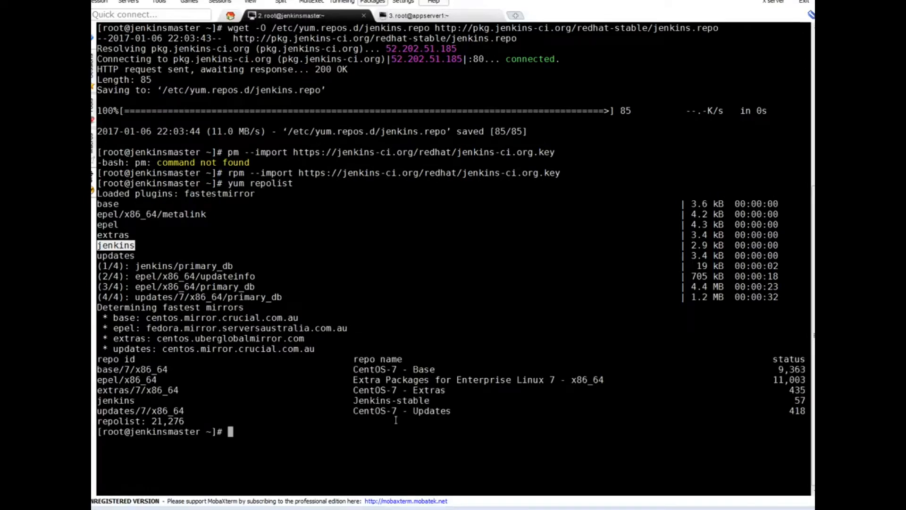
Step: Check for Java with which java, then install it with yum install java -y
double_click(392, 400)
left_click(412, 451)
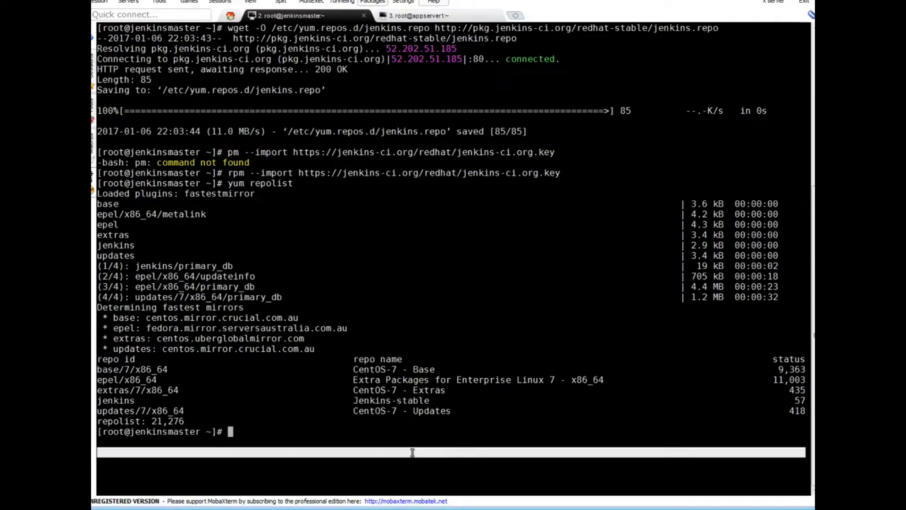
type("java")
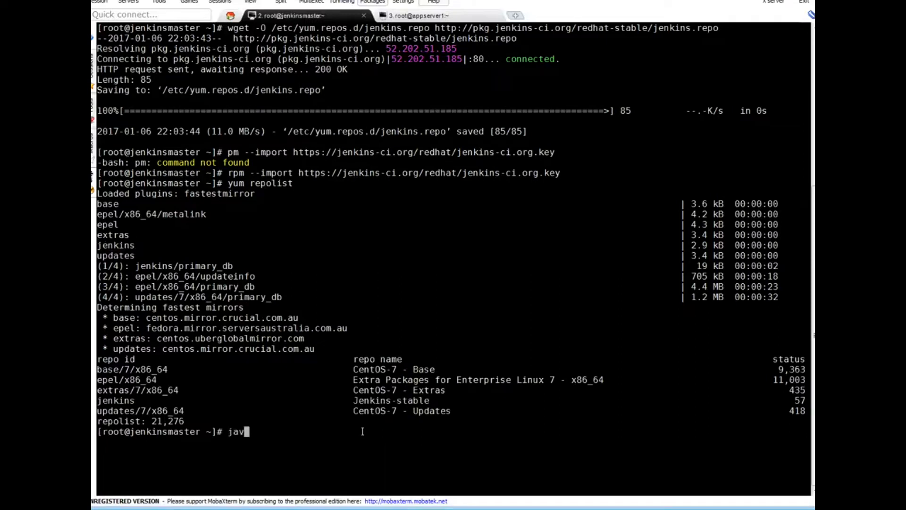
key("BackSpace")
key("BackSpace")
key("BackSpace")
key("BackSpace")
key("BackSpace")
type("which java")
key("Return")
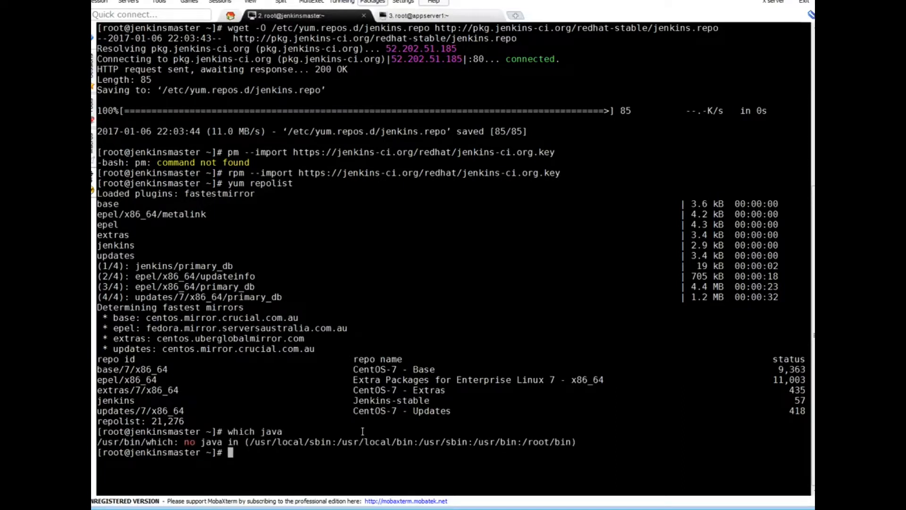
key("Return")
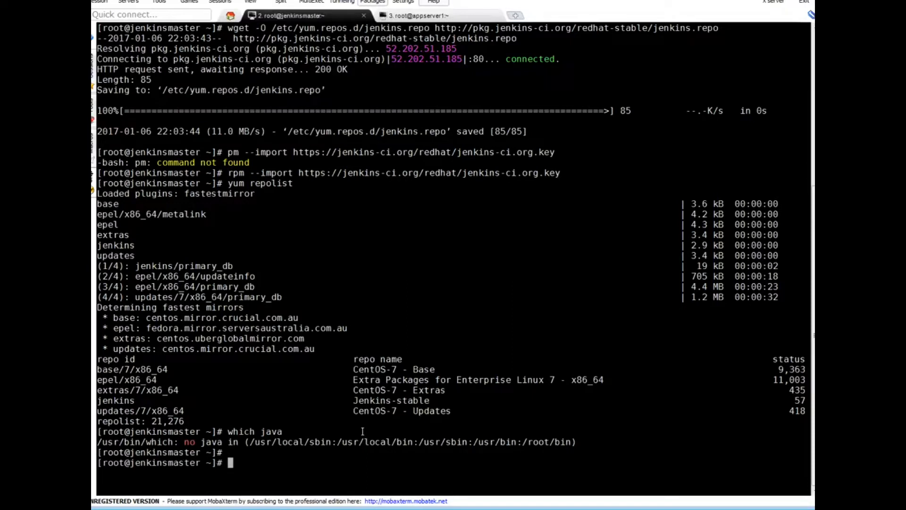
type("yum install java -y")
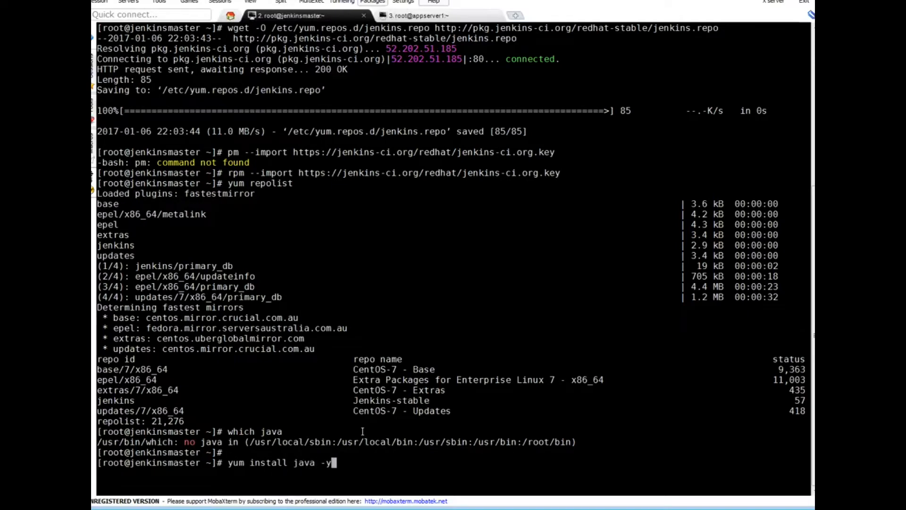
key("Return")
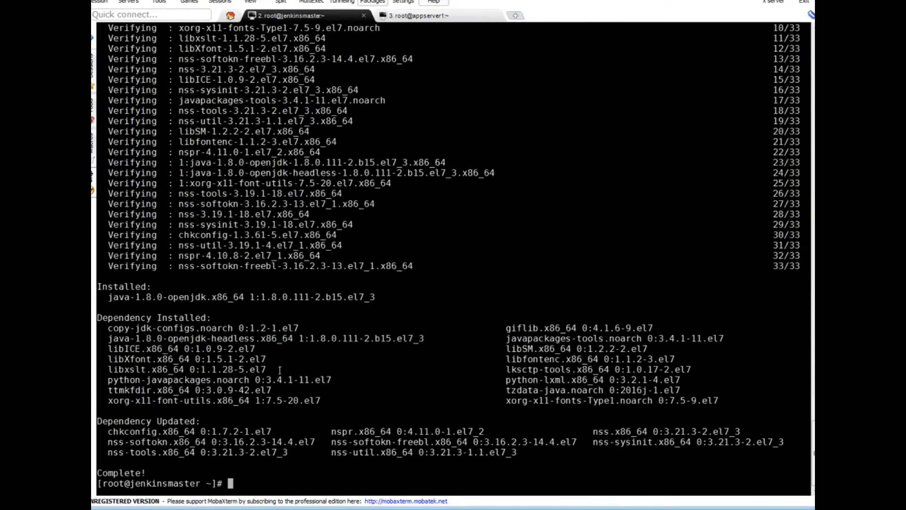
Step: Confirm java -version reports OpenJDK 1.8.0_111, then type yum install jenkins -y
type("java --versionb")
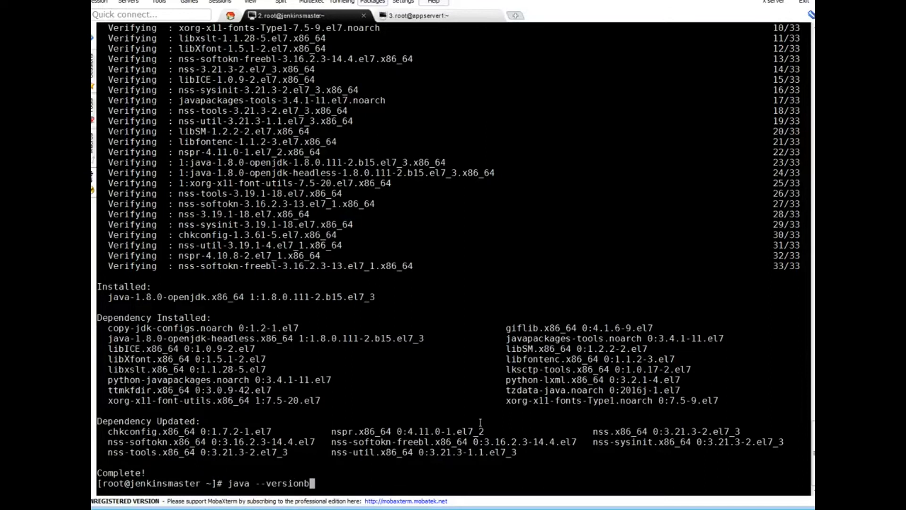
key("BackSpace")
key("Left")
key("Left")
key("Left")
key("Left")
key("Left")
key("Left")
key("Left")
key("BackSpace")
key("Return")
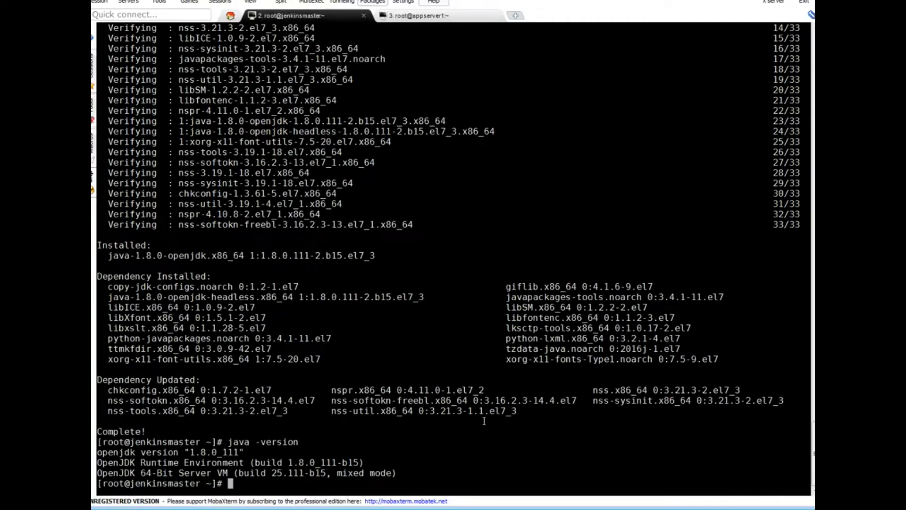
type("yum inst")
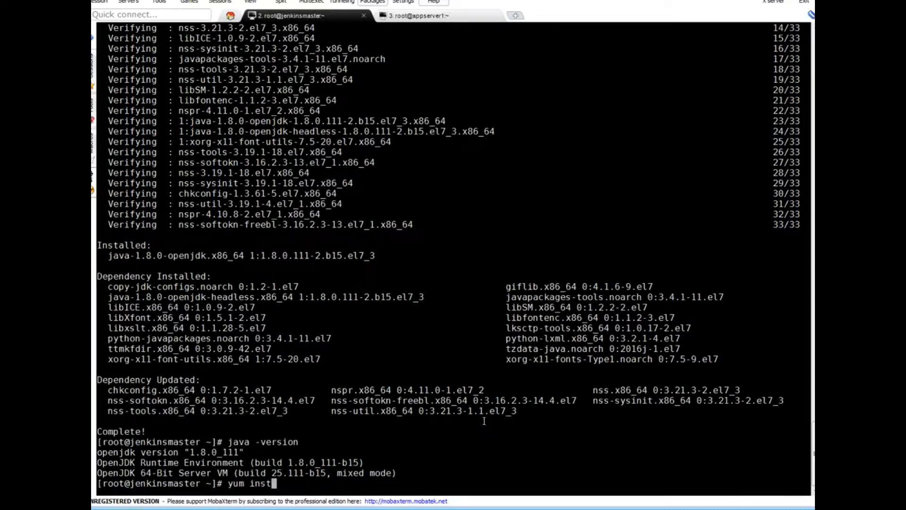
type("all jenkins -y")
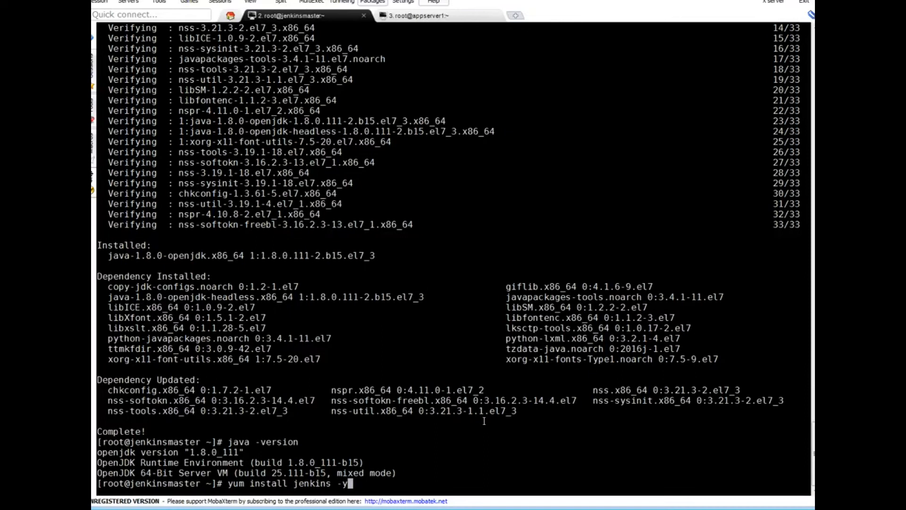
Step: Run yum install jenkins -y to install Jenkins 2.32.1-1.1
key("Return")
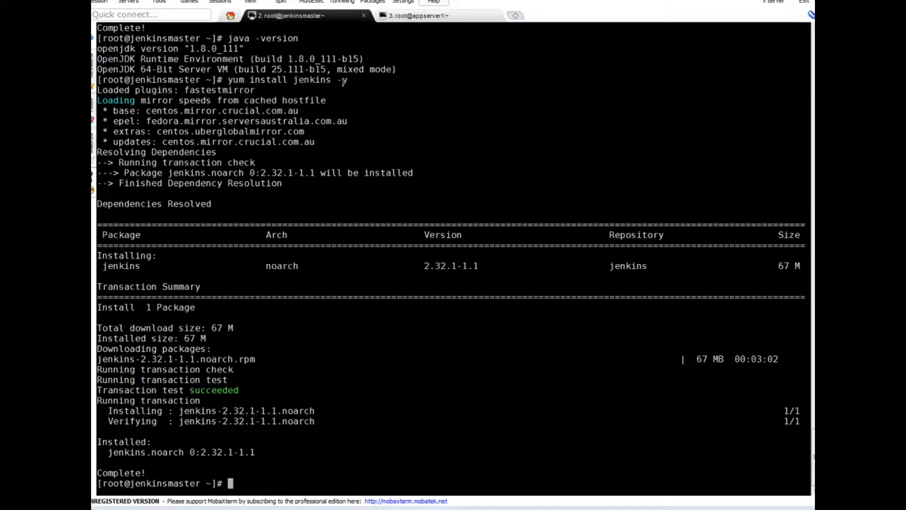
Step: Permanently allow port 8080/tcp and http, reload firewall-cmd, and start the jenkins service
right_click(415, 351)
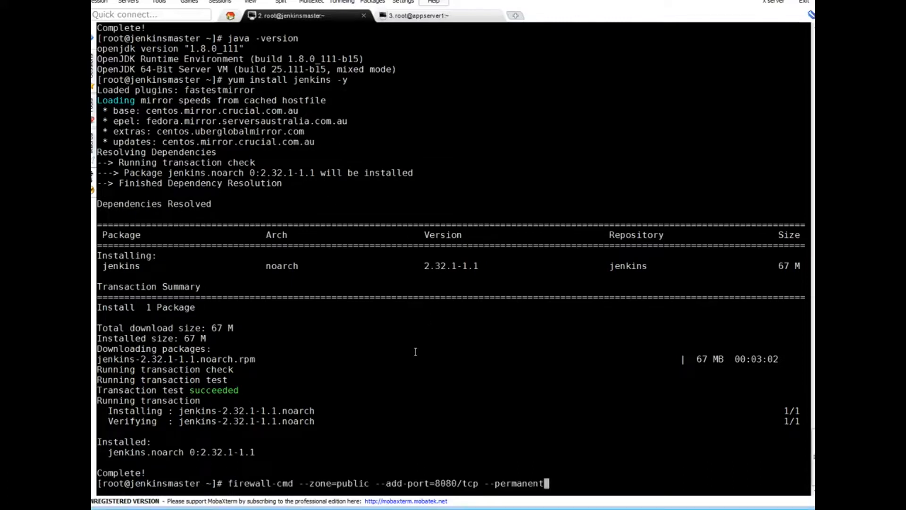
key("Return")
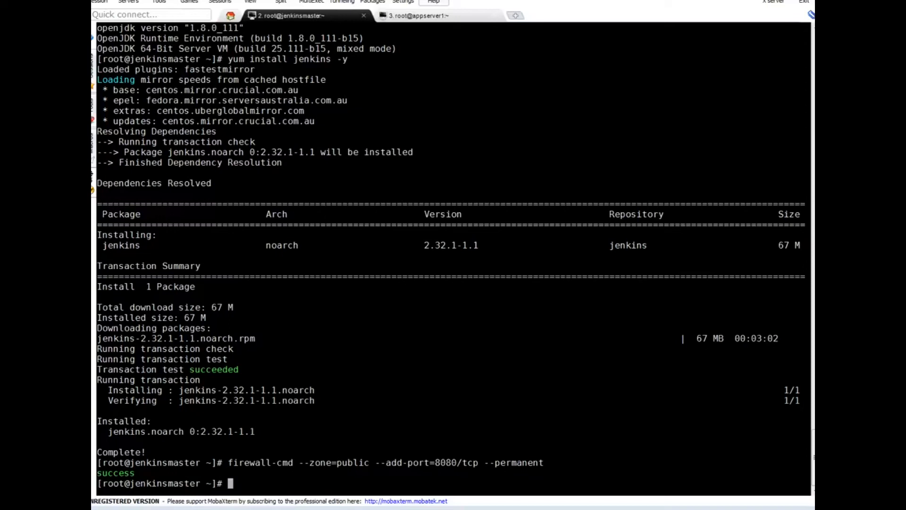
right_click(519, 386)
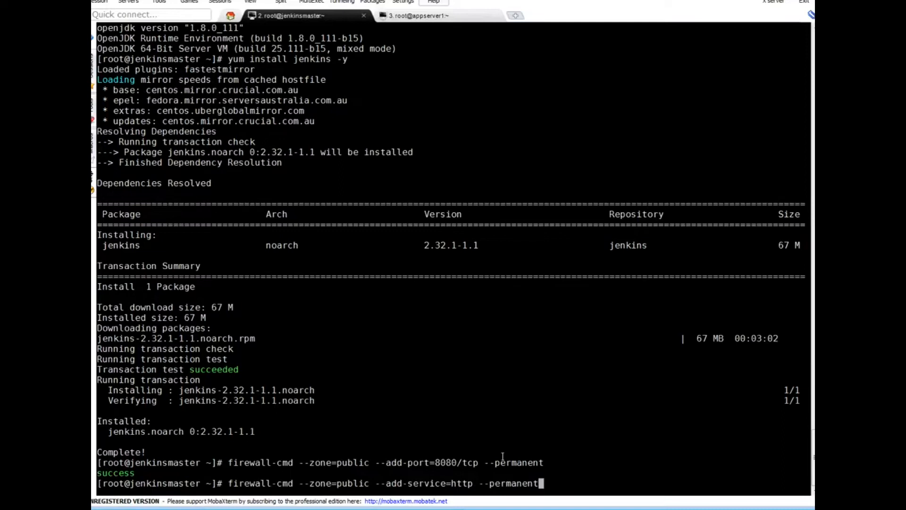
key("Return")
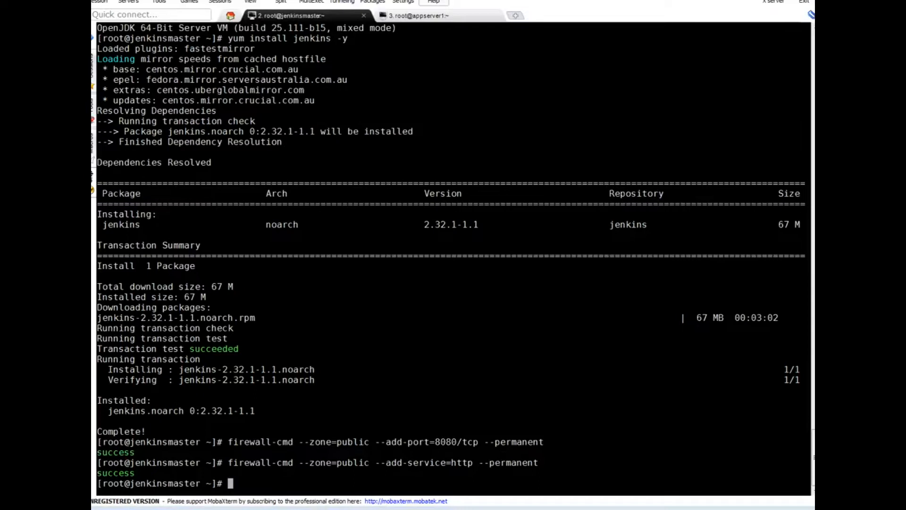
type("firewall-cmd --reload")
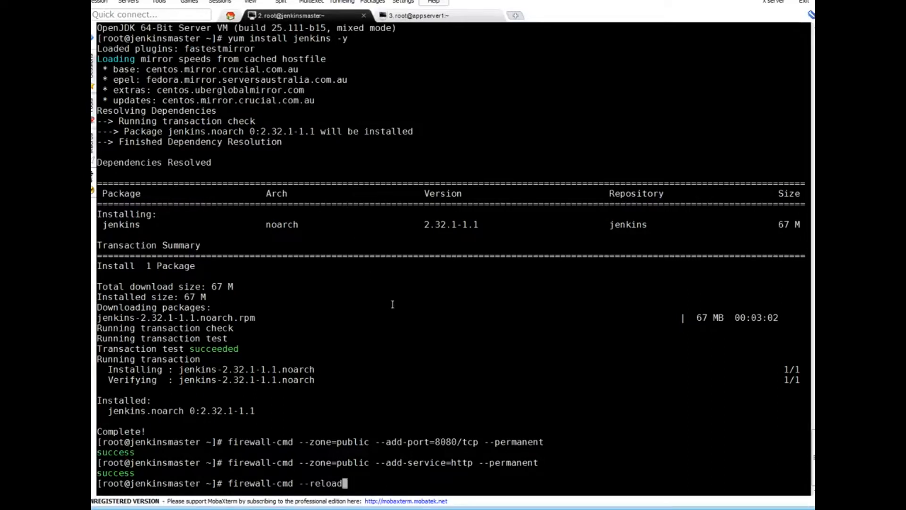
key("Return")
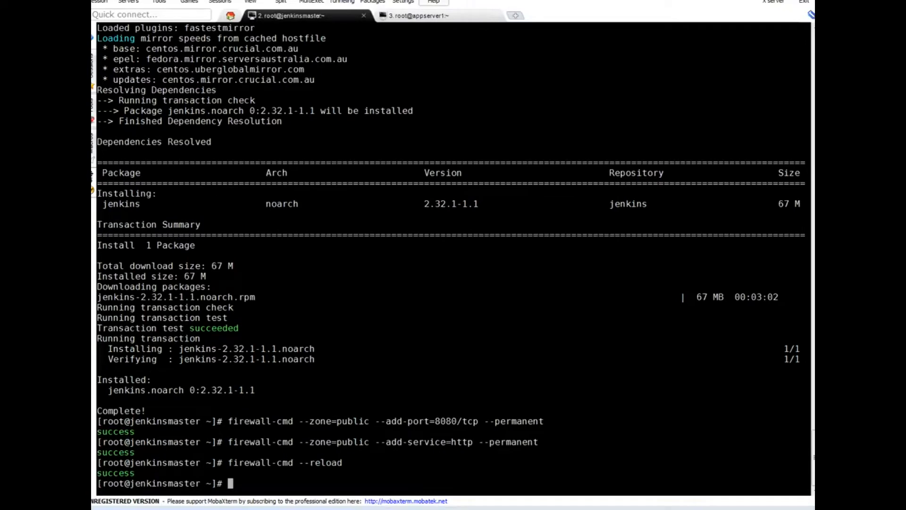
type("systemctl start  jenkins")
key("Return")
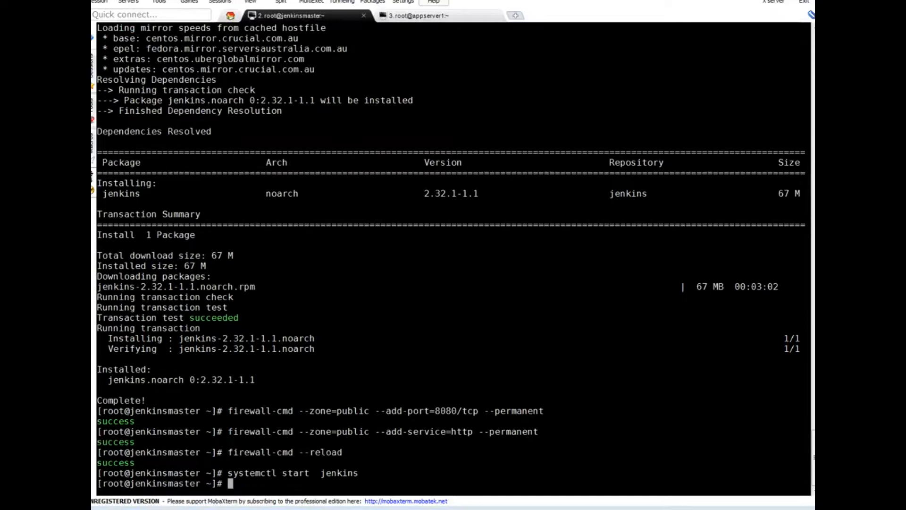
Step: Enable the jenkins service to start at boot with systemctl enable jenkins
right_click(401, 313)
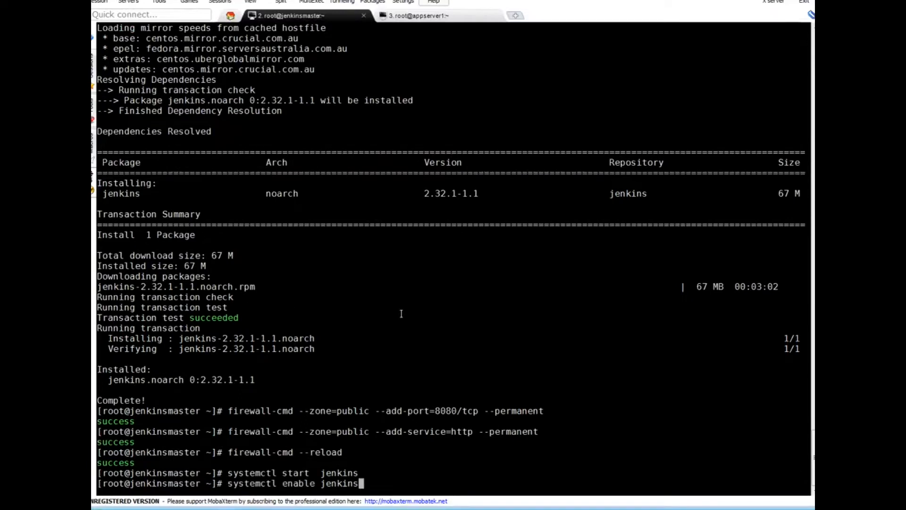
key("Return")
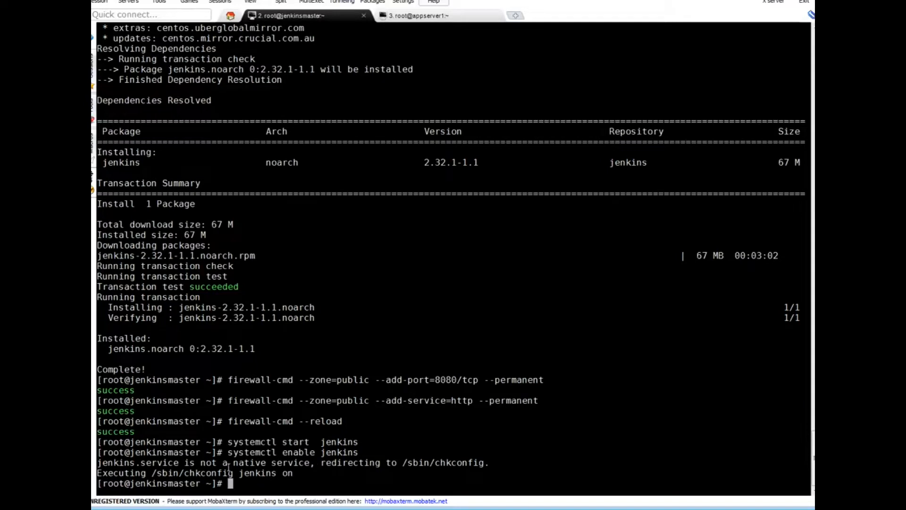
double_click(197, 471)
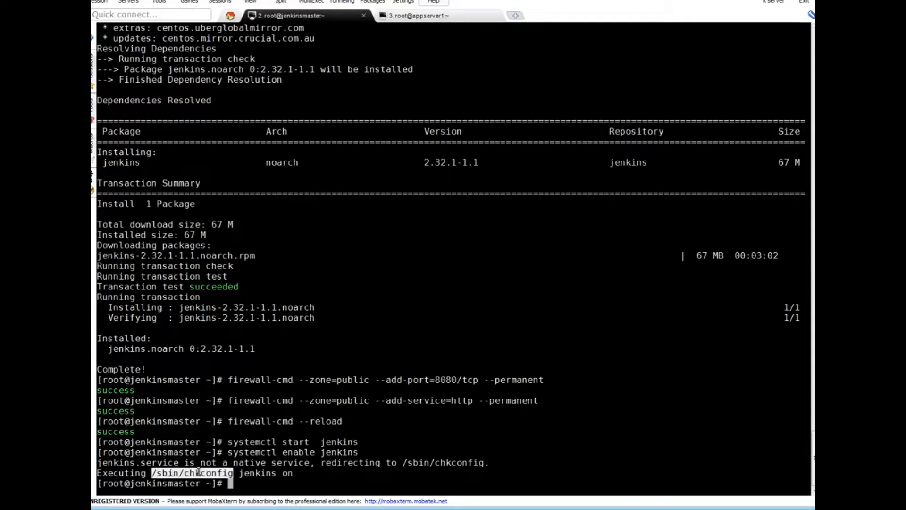
left_click(250, 471)
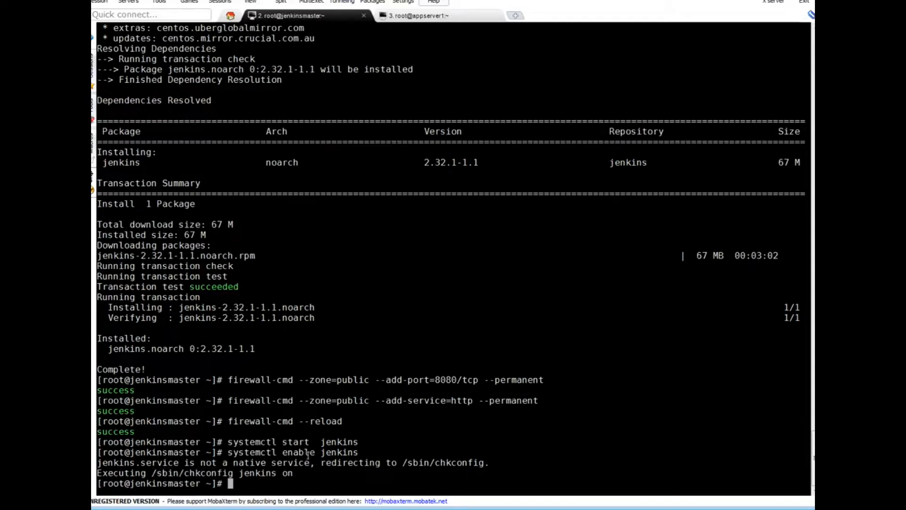
Step: Run systemctl status jenkins to confirm the service is active (running)
double_click(250, 443)
right_click(250, 442)
type("status")
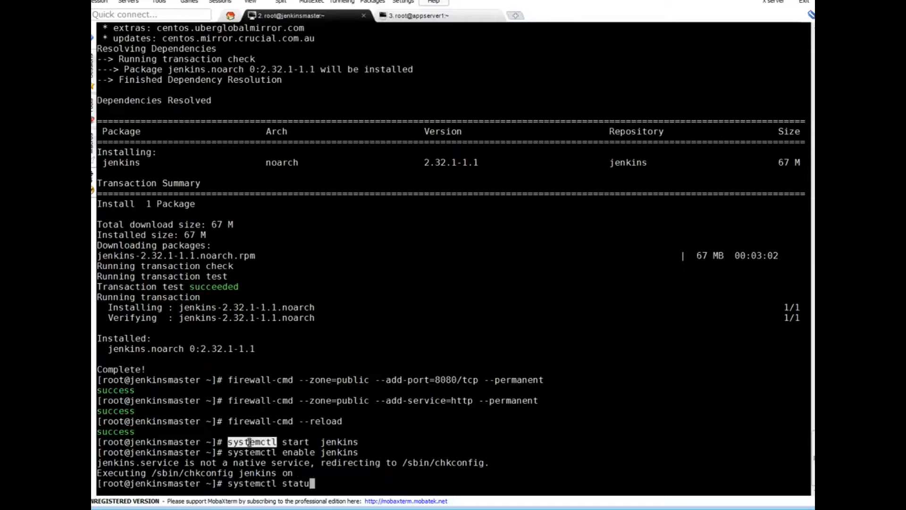
double_click(341, 442)
right_click(346, 441)
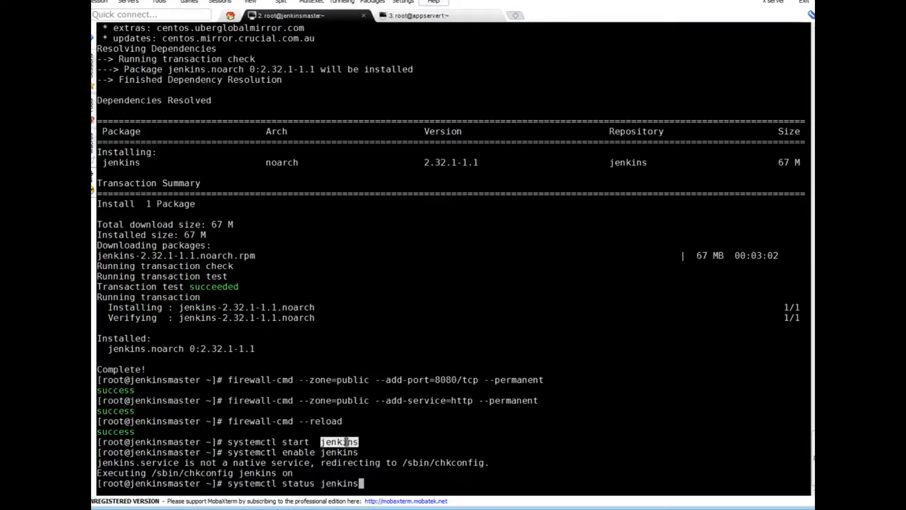
key("Return")
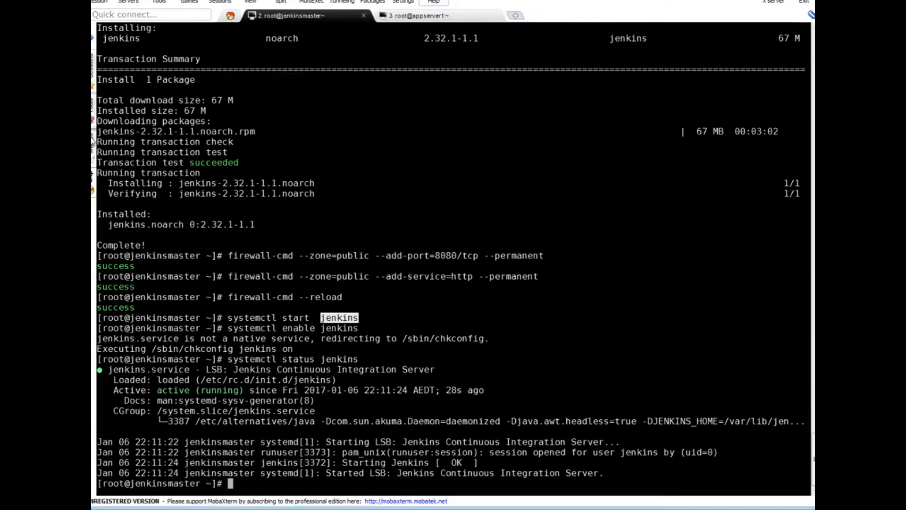
Step: Run ifconfig on eth1, then eth0, and copy jenkinsmaster's address 192.168.1.13
left_click(535, 305)
key("Return")
key("Return")
type("ifconfig eth1")
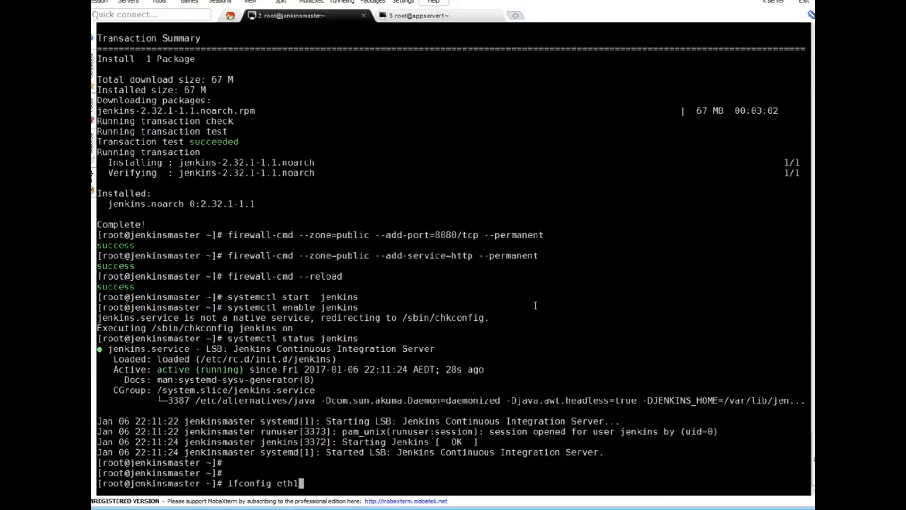
key("Return")
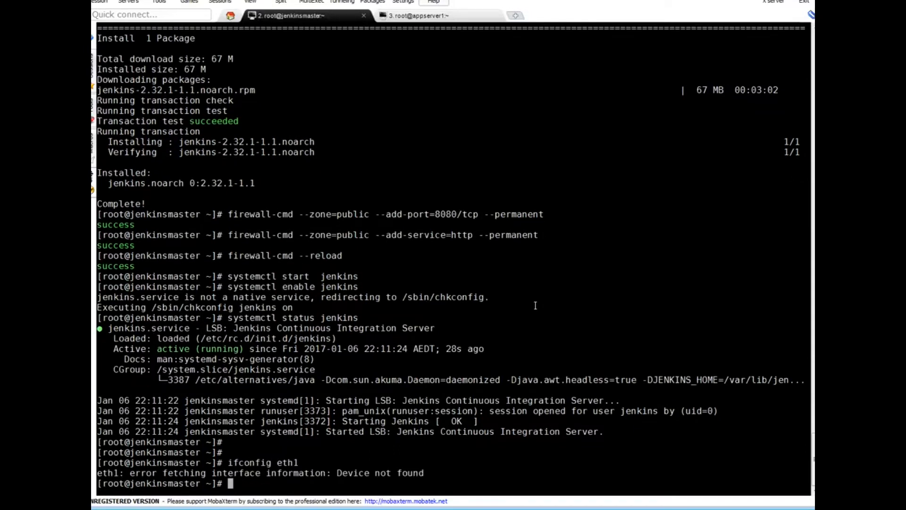
key("Up")
key("BackSpace")
type("0")
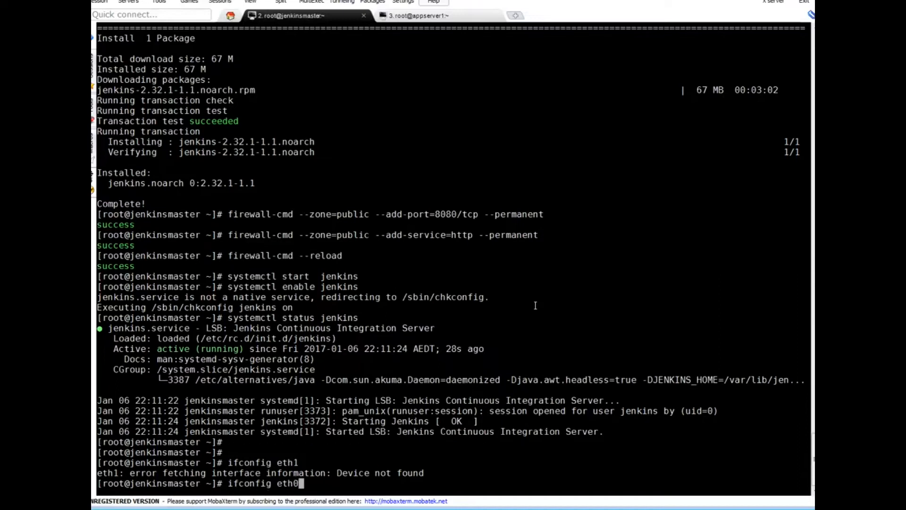
key("Return")
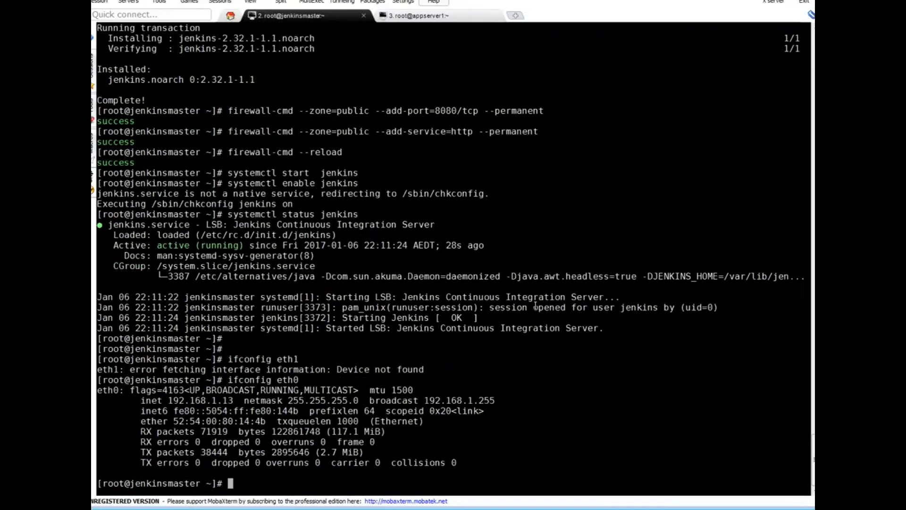
double_click(204, 400)
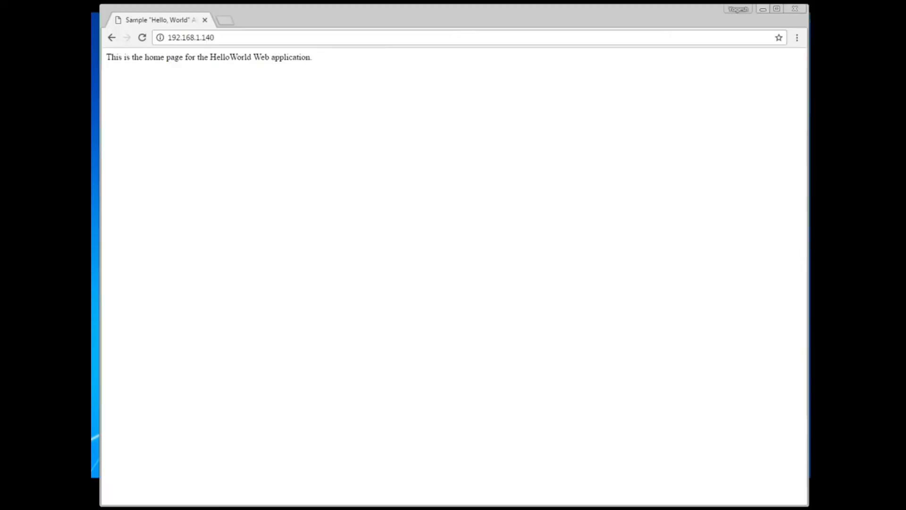
left_click(224, 20)
left_click_drag(245, 24, 161, 24)
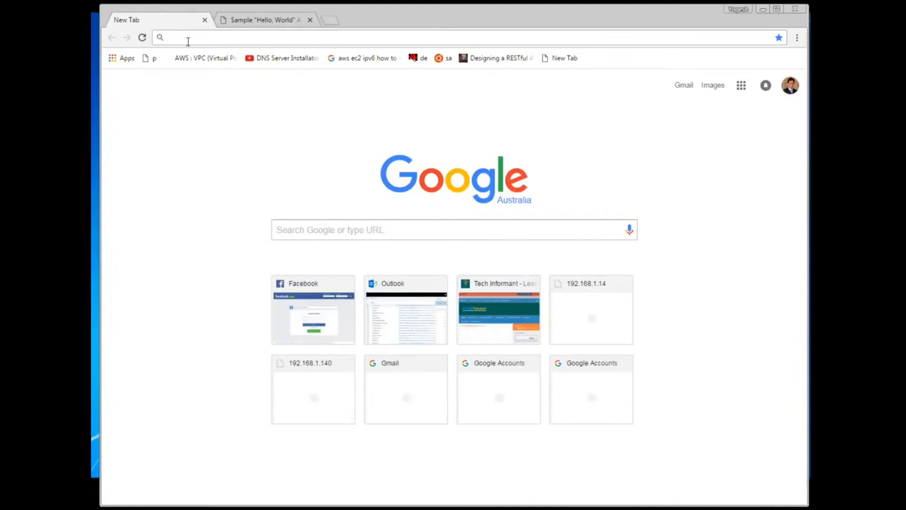
type("htt")
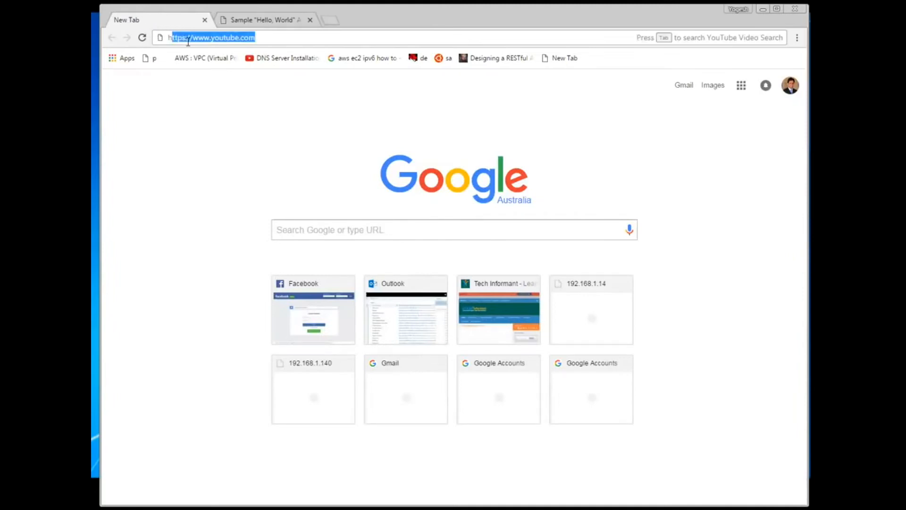
type("p://")
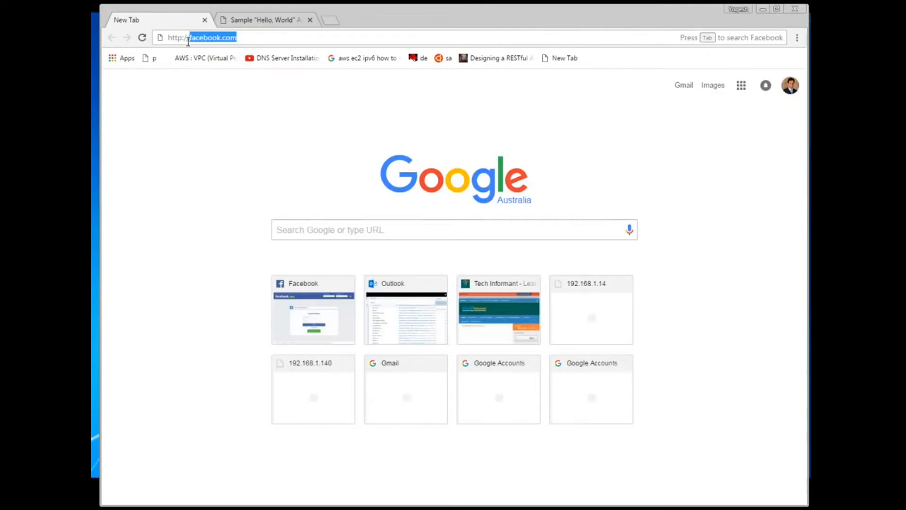
type("192.168.1.13:8")
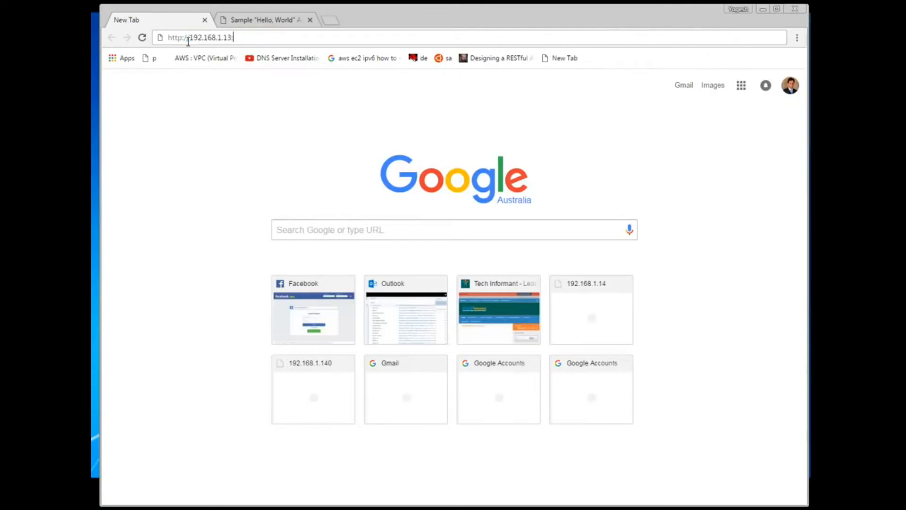
type("080")
key("Return")
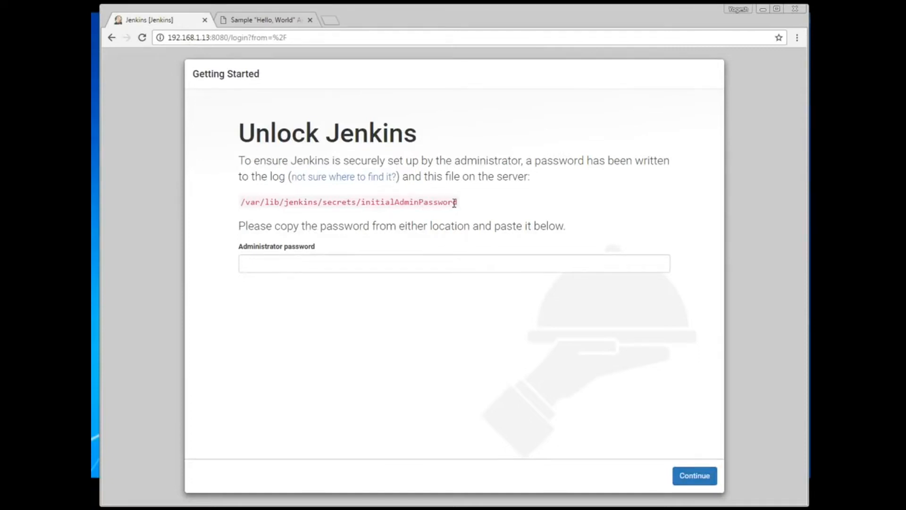
Step: Print the initial admin password by running cat on the initialAdminPassword file in the terminal
left_click_drag(466, 204, 242, 203)
key("ctrl+c")
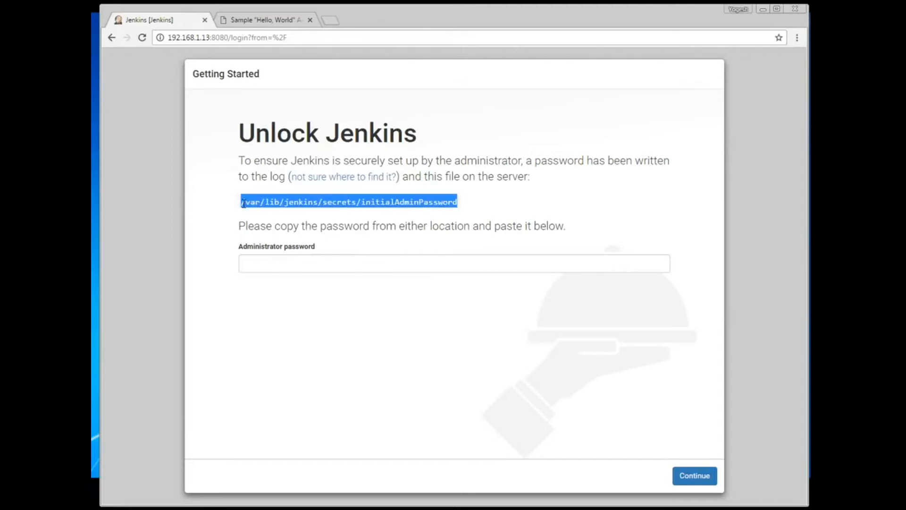
key("alt+Tab")
type("cat")
right_click(459, 273)
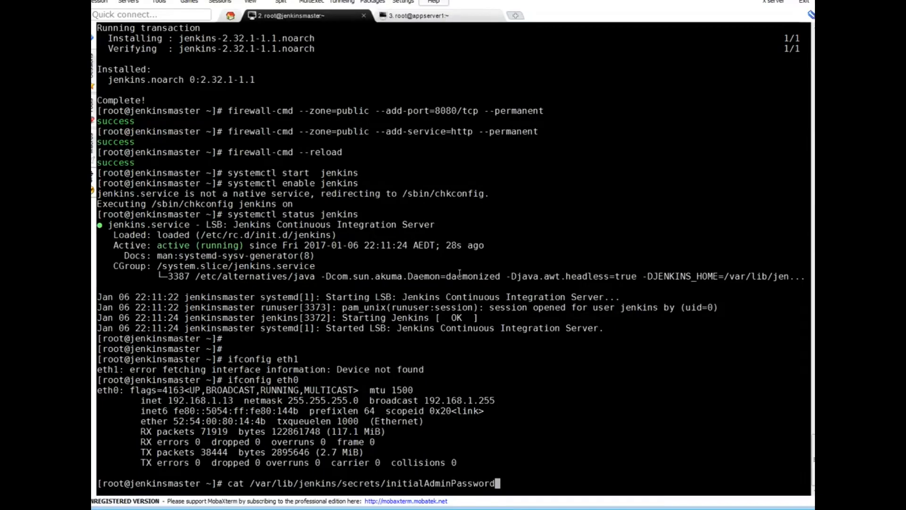
key("Return")
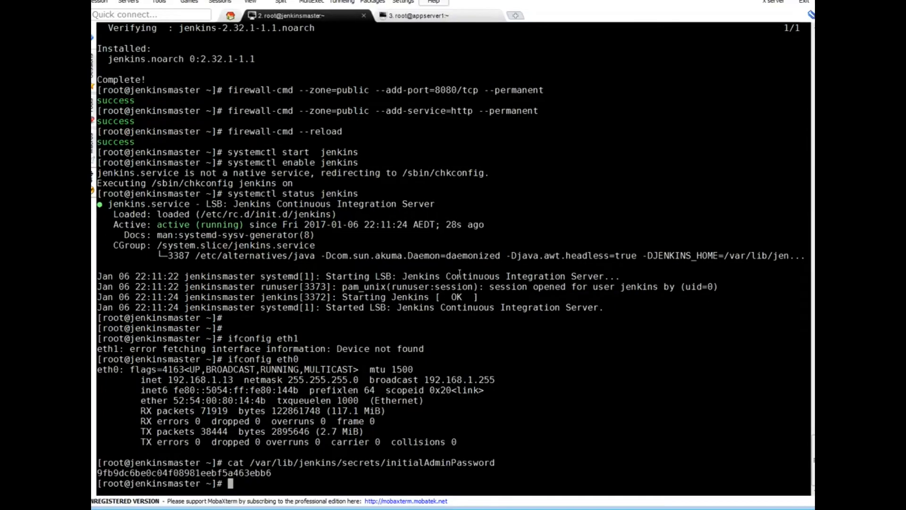
double_click(221, 473)
Step: Paste the printed password into Administrator password and continue to unlock Jenkins
key("alt+Tab")
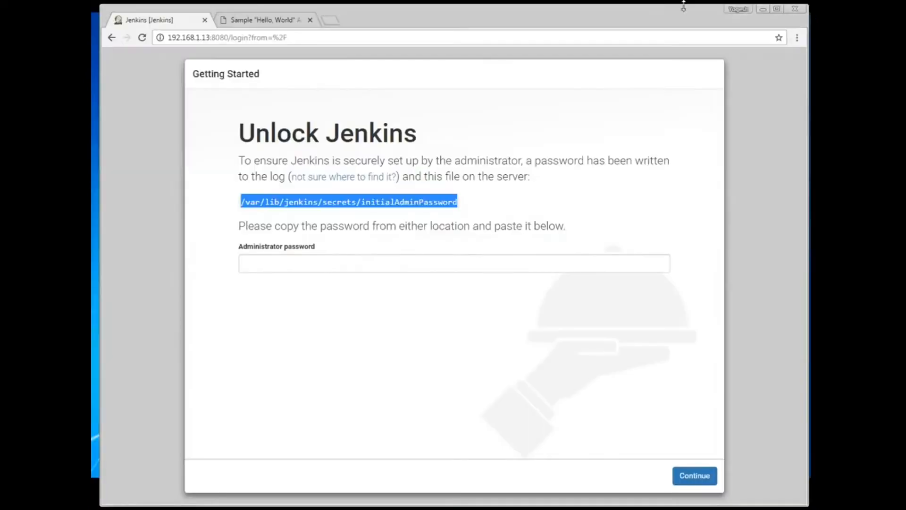
left_click(295, 267)
key("ctrl+v")
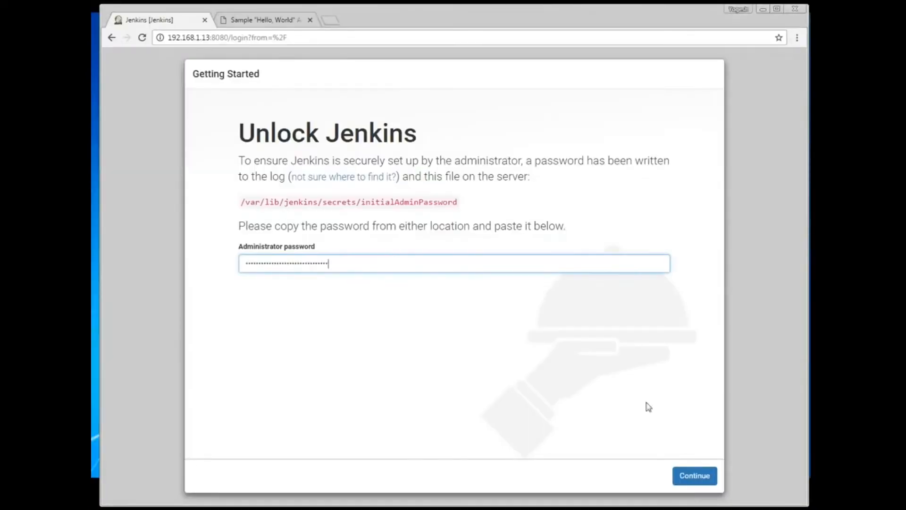
left_click(694, 475)
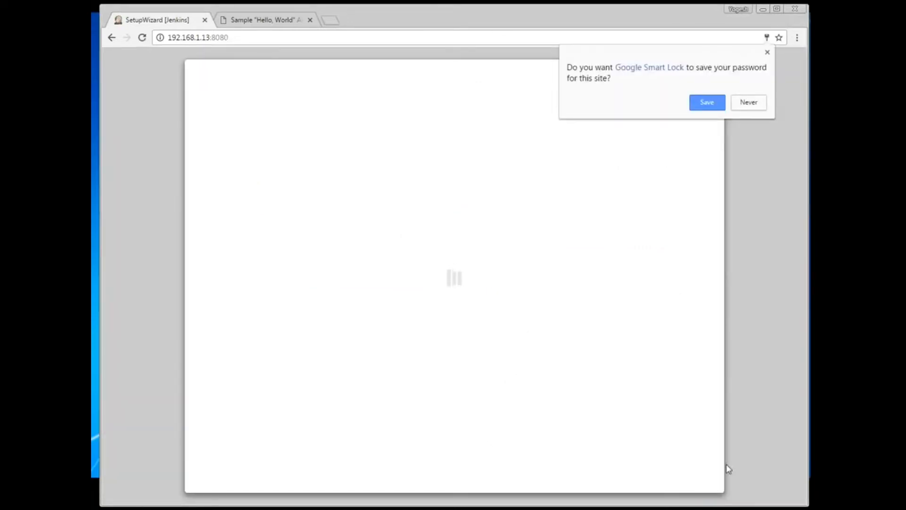
Step: Save the site password in Chrome and install the suggested Jenkins plugins
left_click(707, 103)
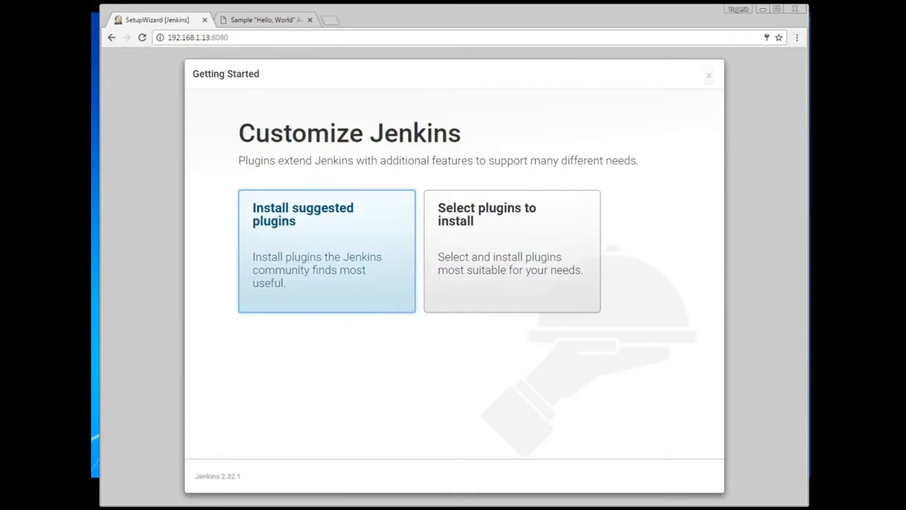
left_click(334, 243)
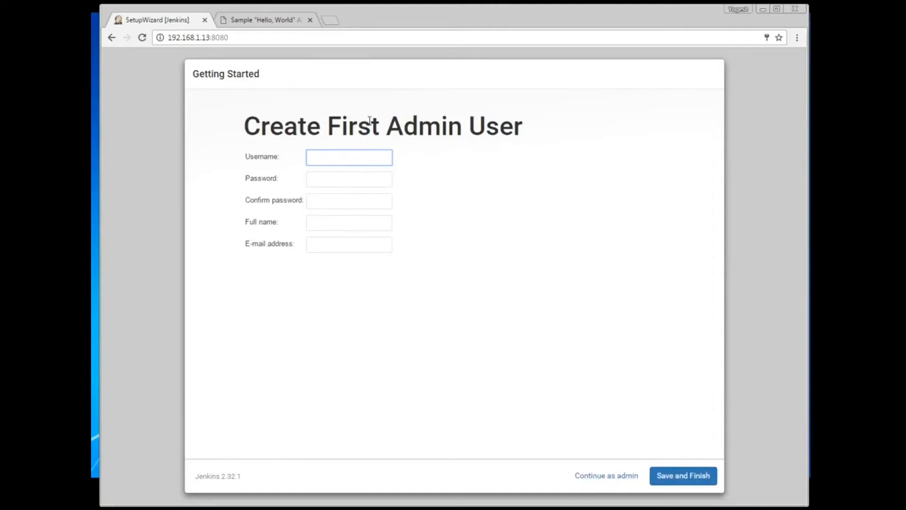
Step: Enter username jenkadm and the admin account password for the first admin user
left_click(358, 155)
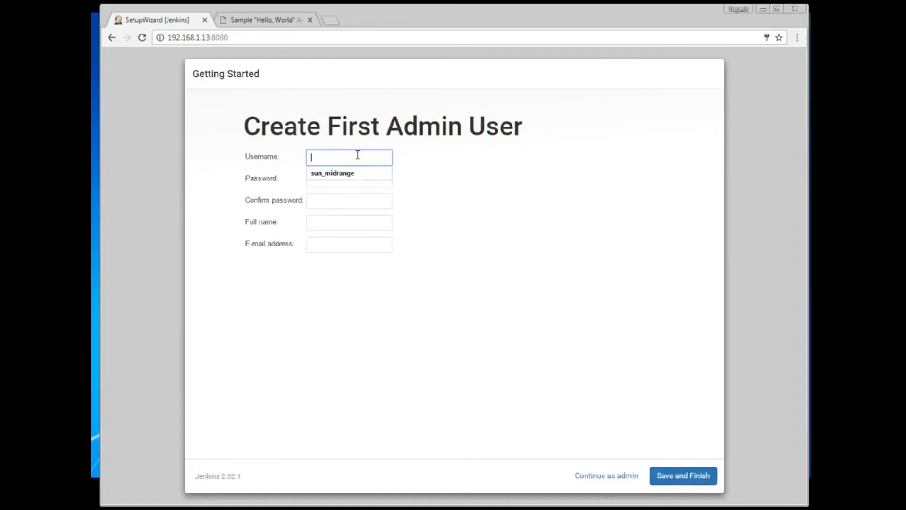
left_click(420, 122)
left_click(344, 159)
type("jenkadm")
left_click(327, 182)
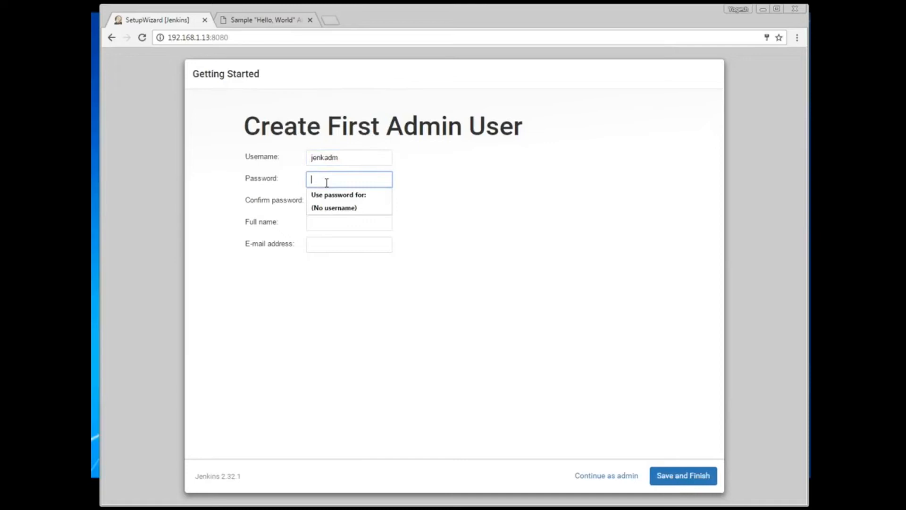
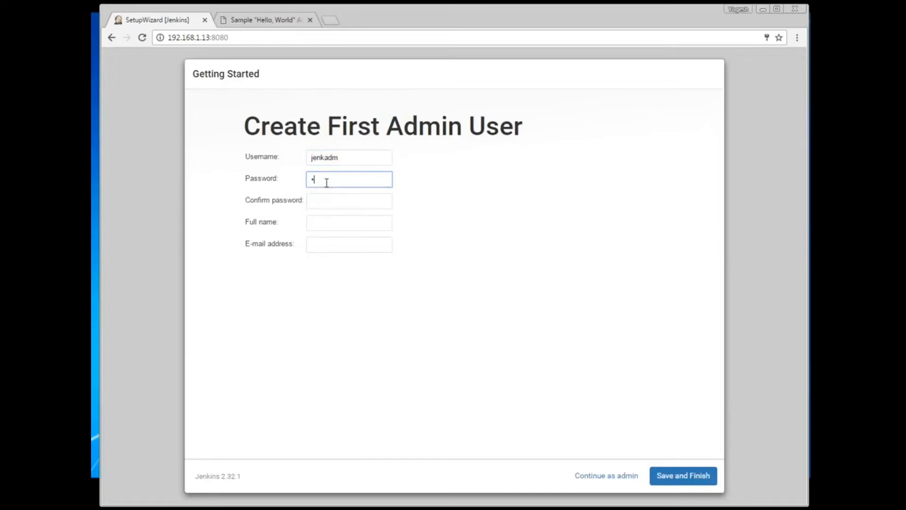
key("Tab")
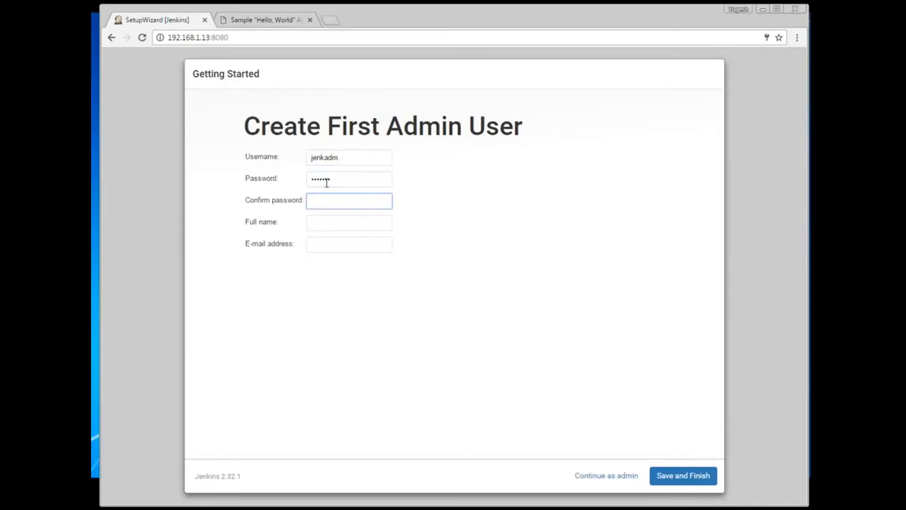
key("Tab")
Step: Add full name 'Jenkins Admin' and the admin e-mail, fix its typo, then save and finish
type("J")
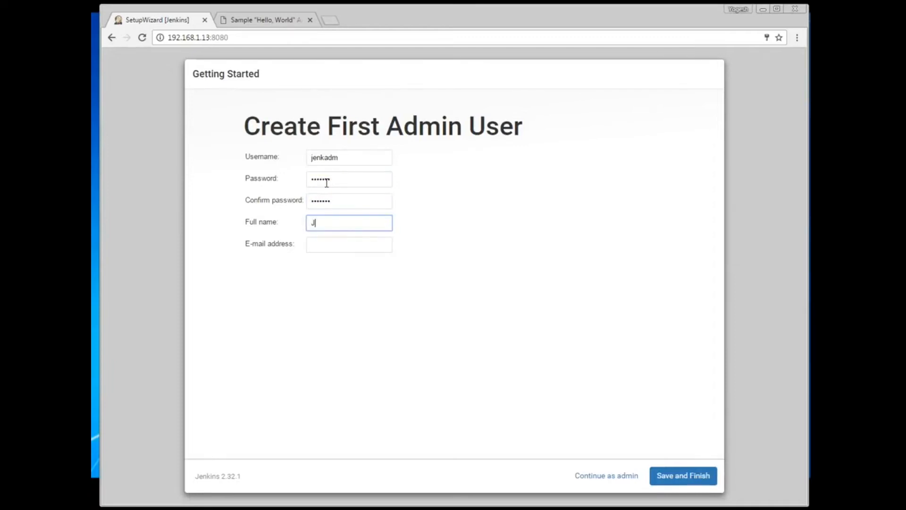
type("enkins Admin")
key("Tab")
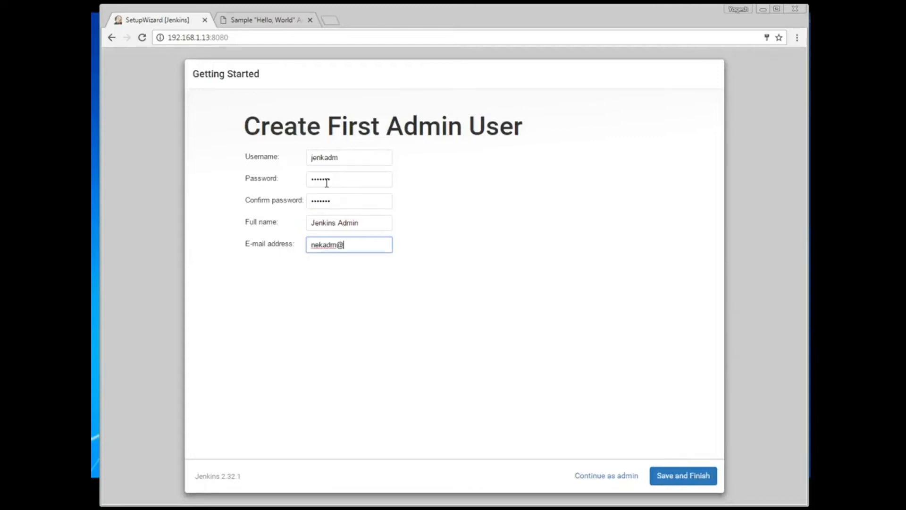
key("Home")
key("Delete")
key("Delete")
type("jen")
left_click(667, 480)
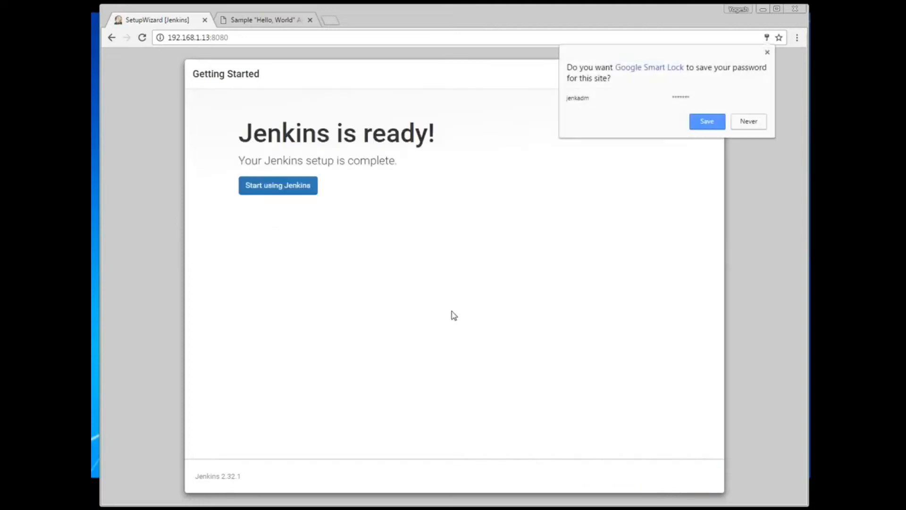
Step: Save the new login, start using Jenkins, and open Manage Jenkins > Configure System
left_click(716, 124)
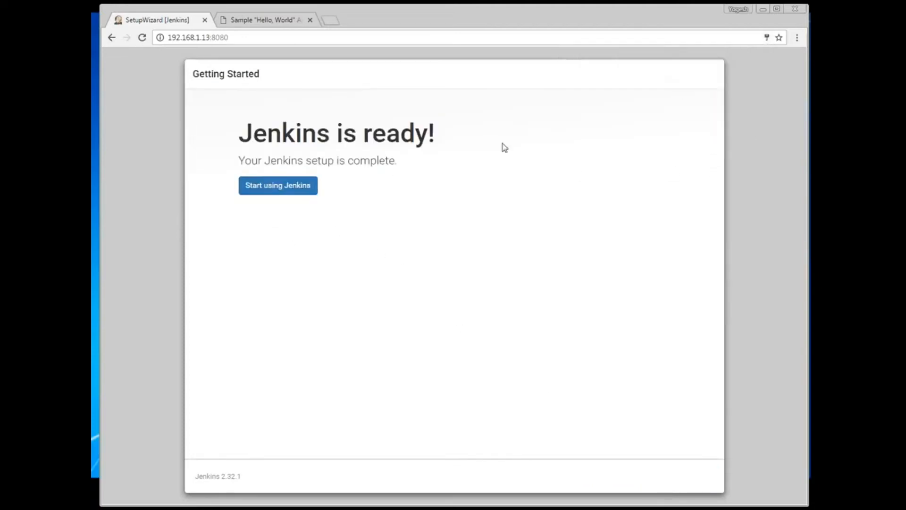
left_click(297, 186)
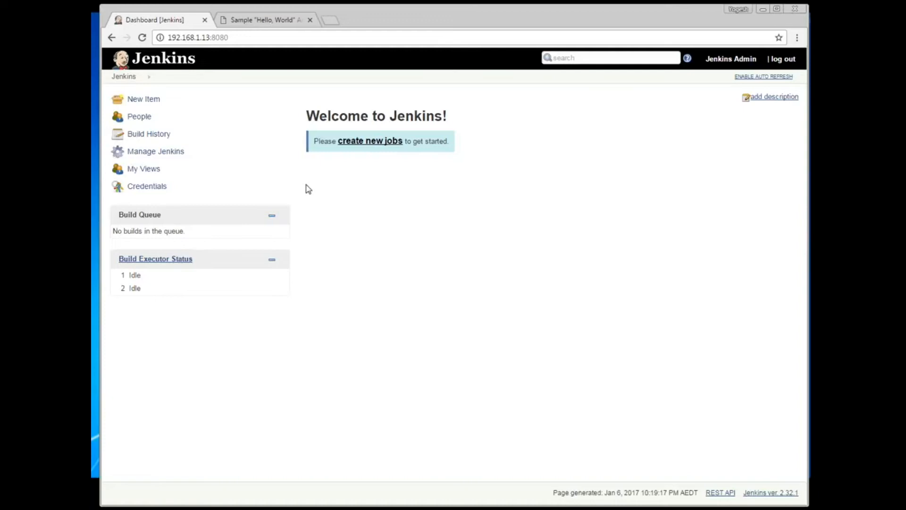
left_click(173, 151)
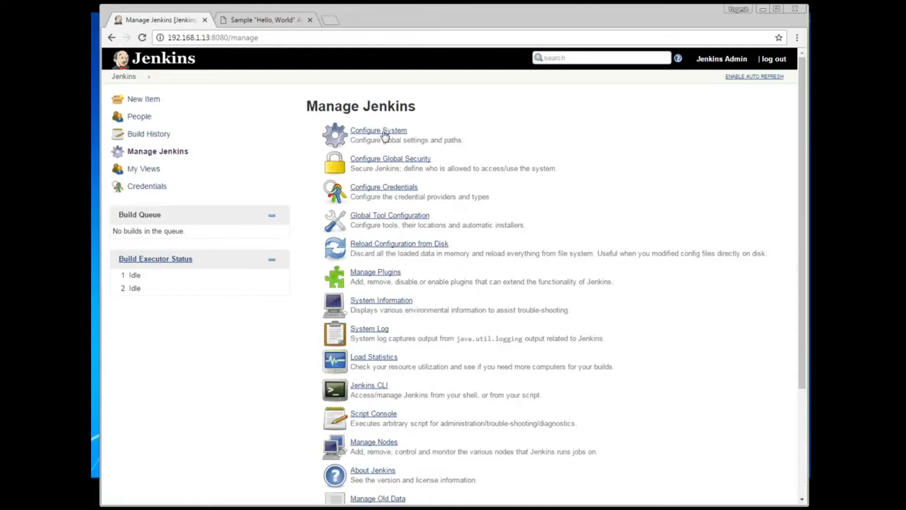
left_click(385, 134)
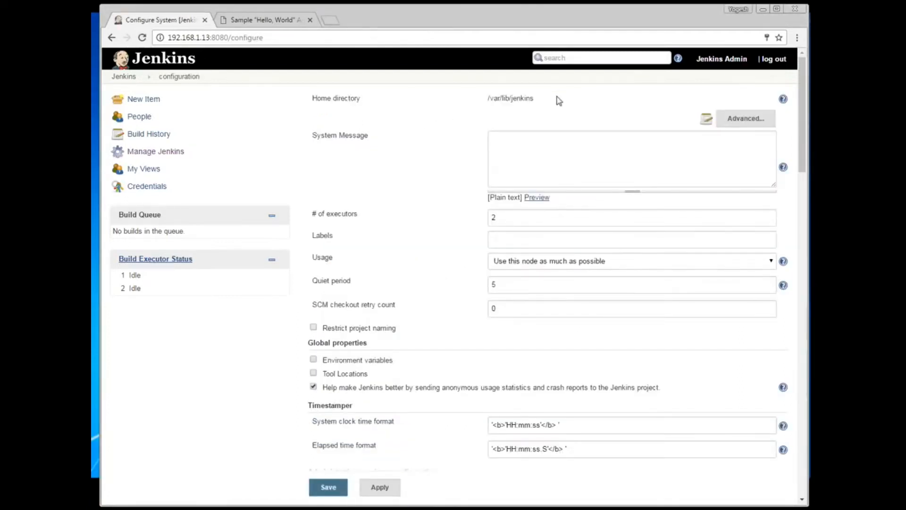
Step: Review the home directory /var/lib/jenkins and the Jenkins URL without changing them
left_click_drag(552, 98, 471, 98)
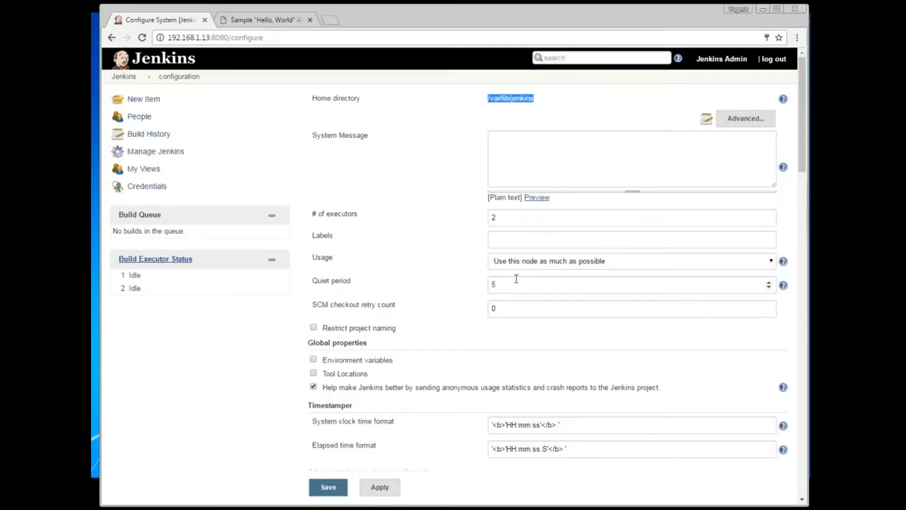
scroll(522, 299, "down", 1)
scroll(523, 300, "down", 1)
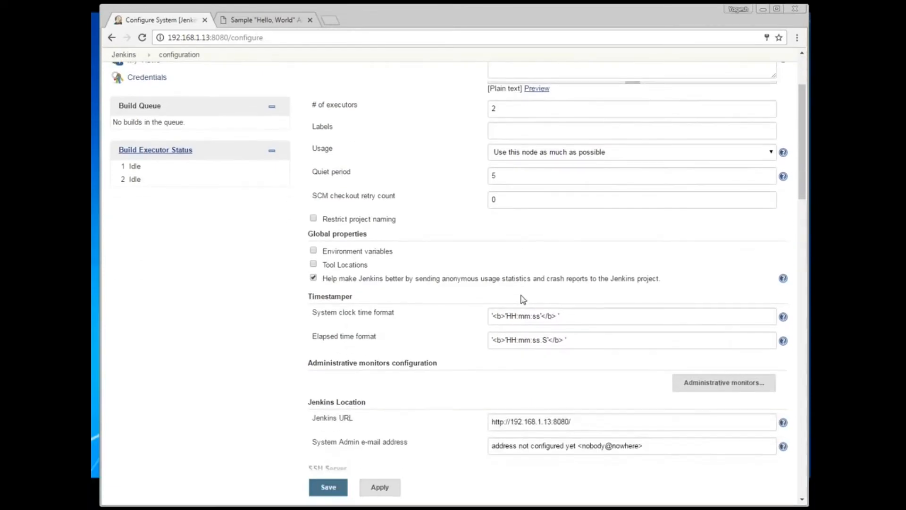
scroll(585, 311, "down", 2)
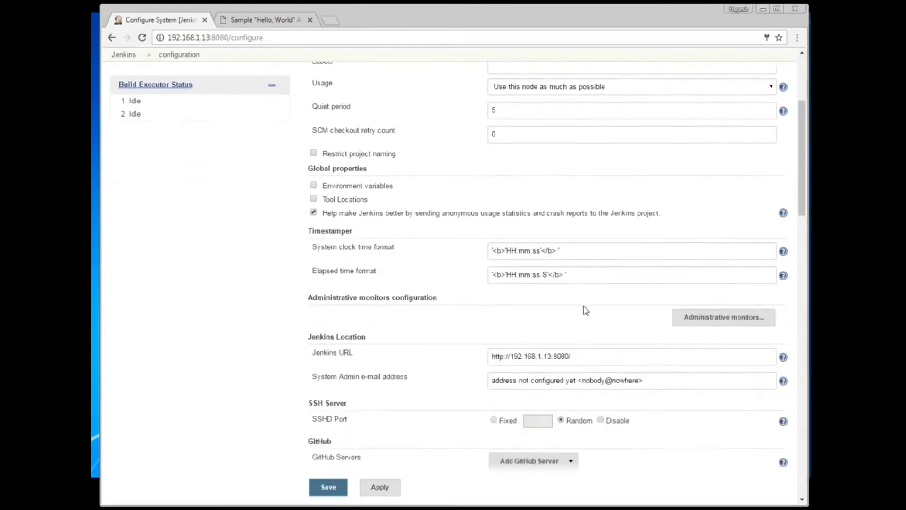
left_click(581, 315)
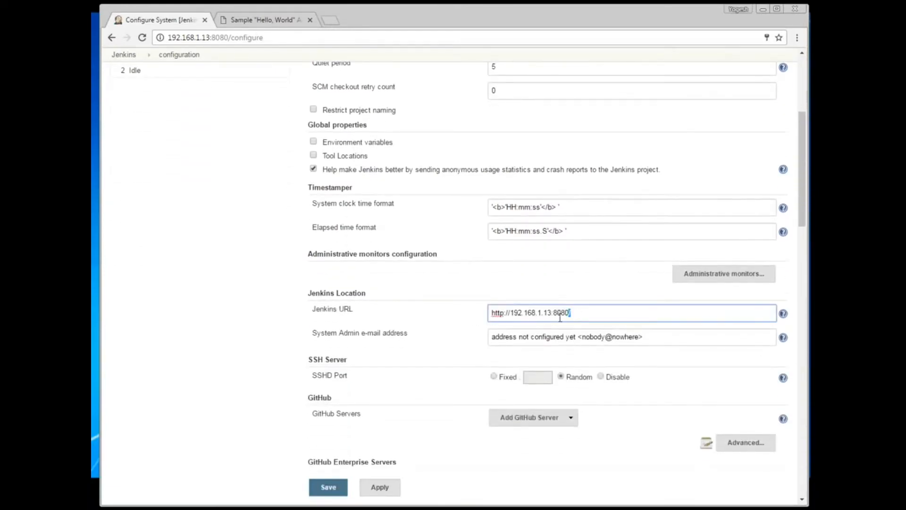
key("ctrl+a")
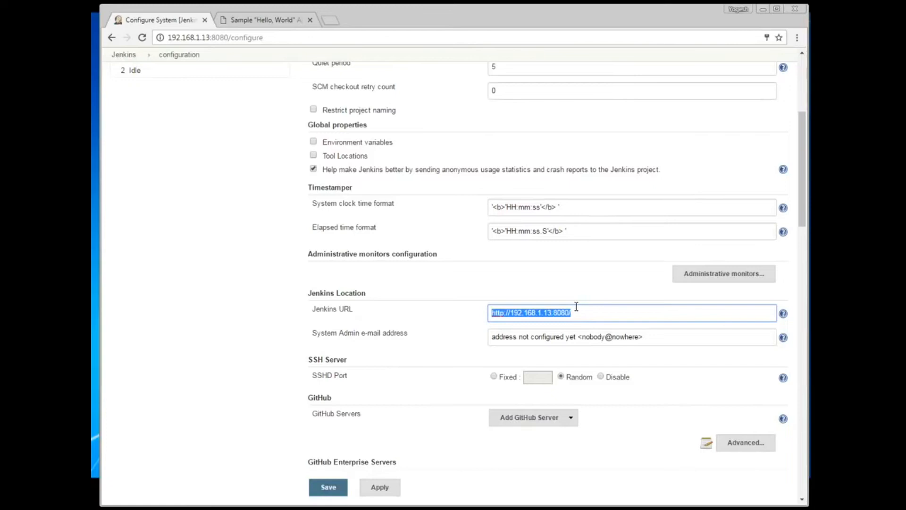
Step: Look over the remaining system settings, then return to the Manage Jenkins overview
scroll(576, 307, "down", 1)
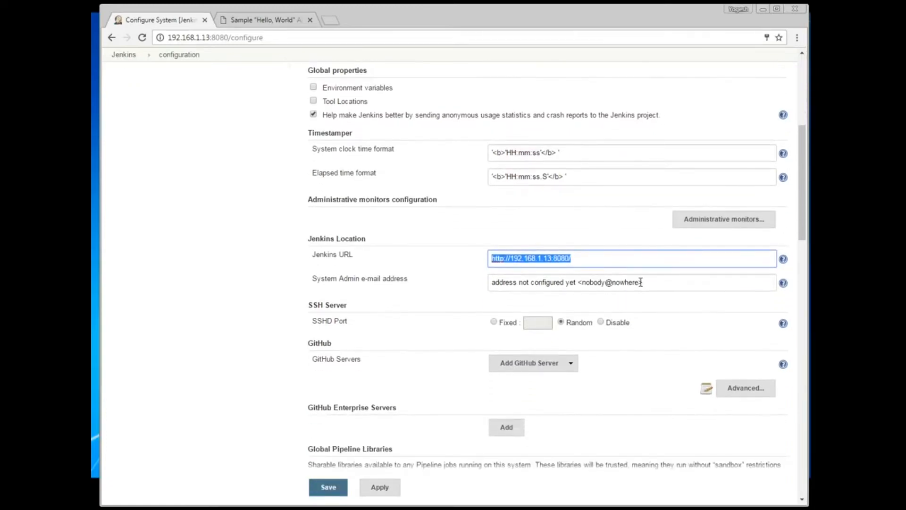
scroll(642, 284, "down", 1)
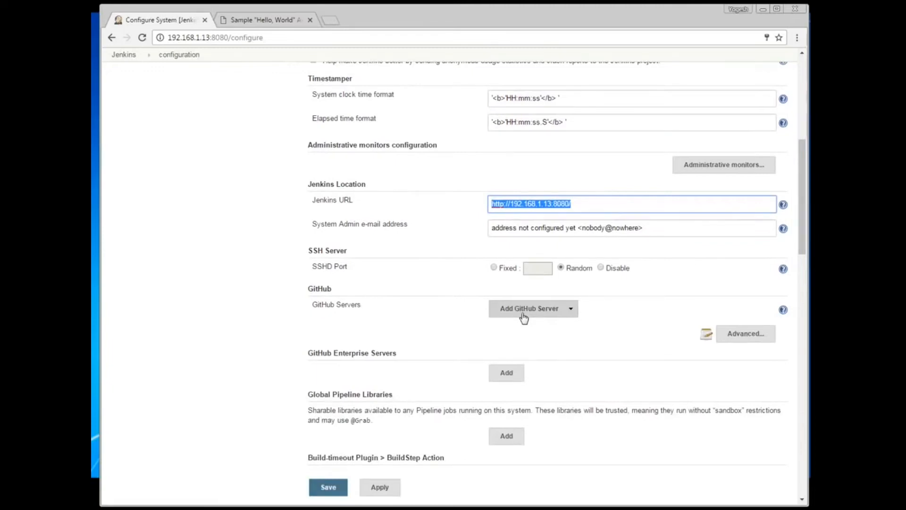
scroll(524, 317, "down", 2)
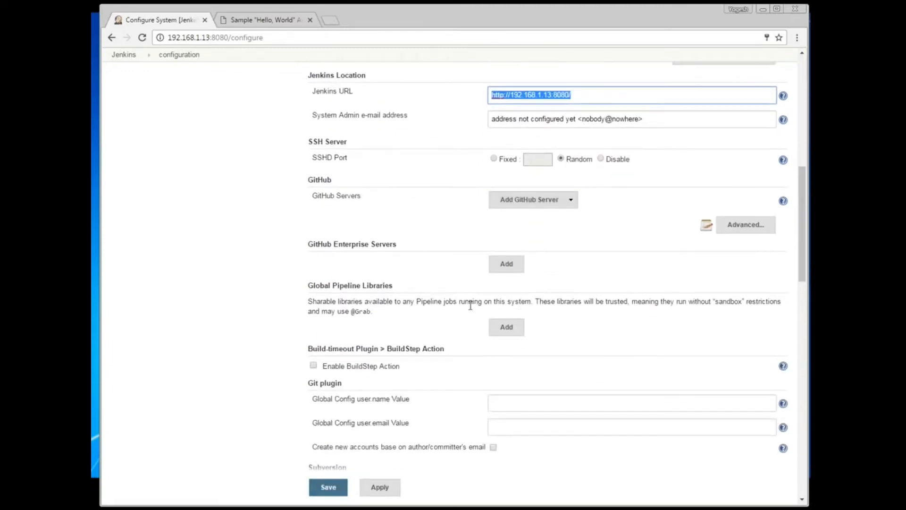
scroll(550, 327, "down", 4)
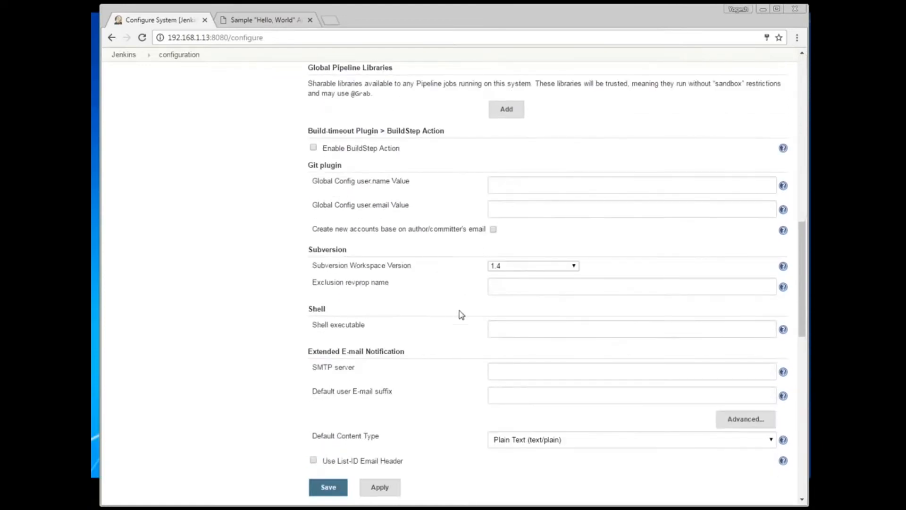
scroll(460, 314, "down", 2)
scroll(461, 315, "down", 7)
scroll(461, 314, "up", 8)
scroll(283, 170, "up", 10)
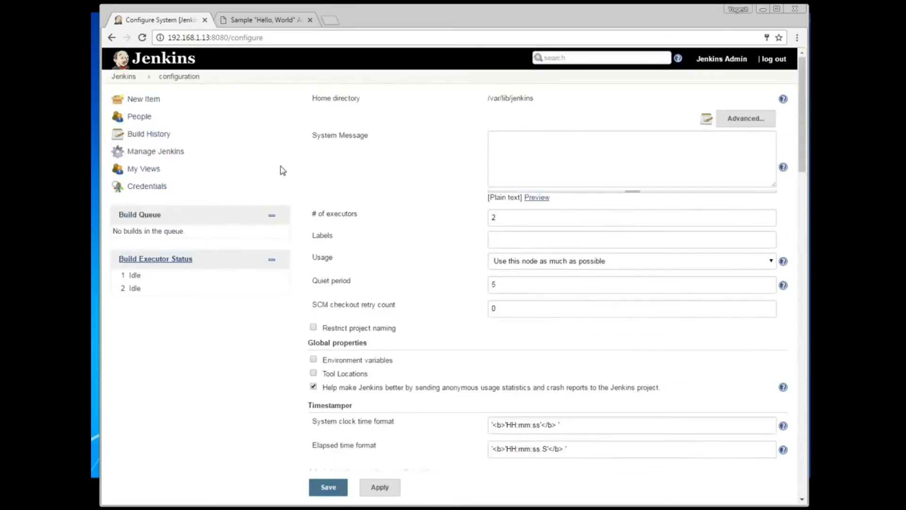
left_click(167, 152)
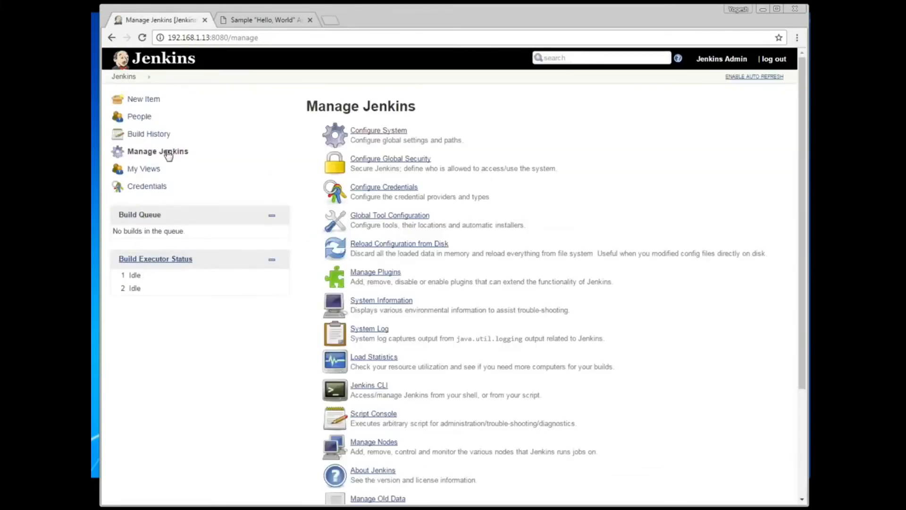
Step: Open Manage Plugins and browse the list of installed plugins
left_click(385, 276)
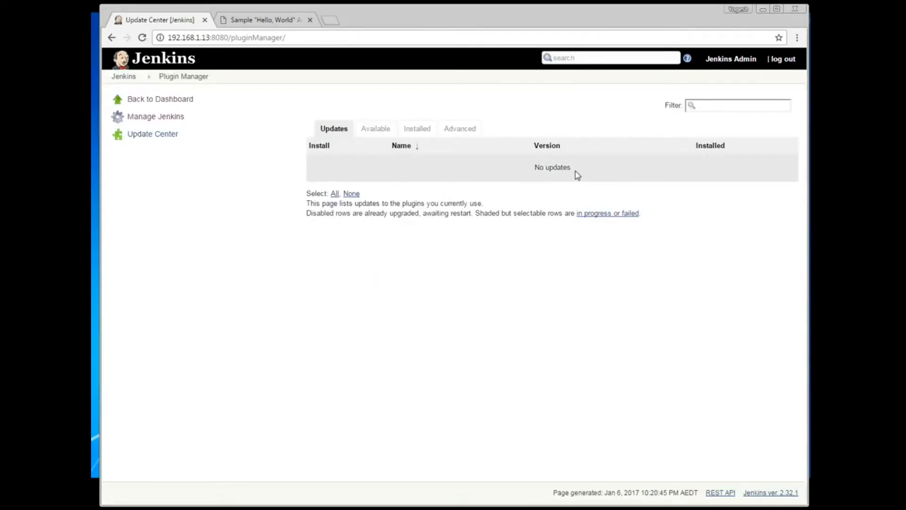
left_click(420, 132)
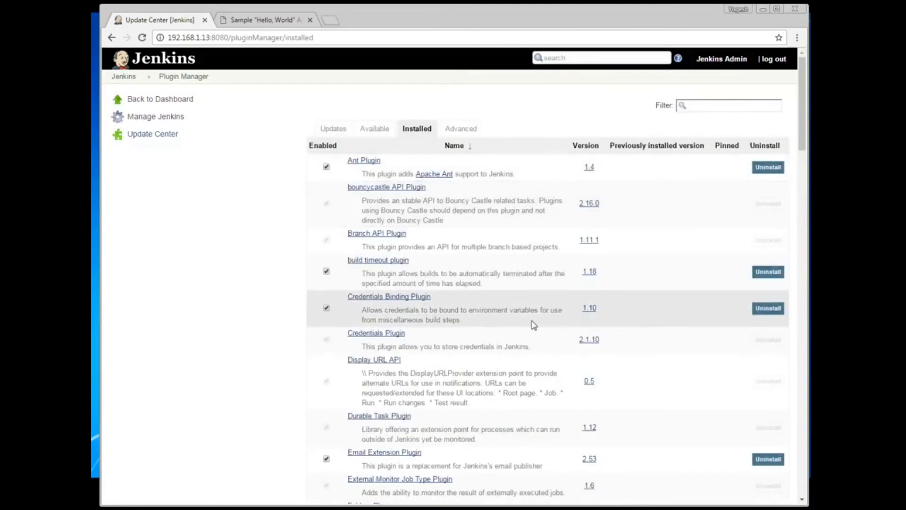
scroll(532, 323, "down", 1)
scroll(532, 321, "down", 5)
scroll(567, 326, "down", 5)
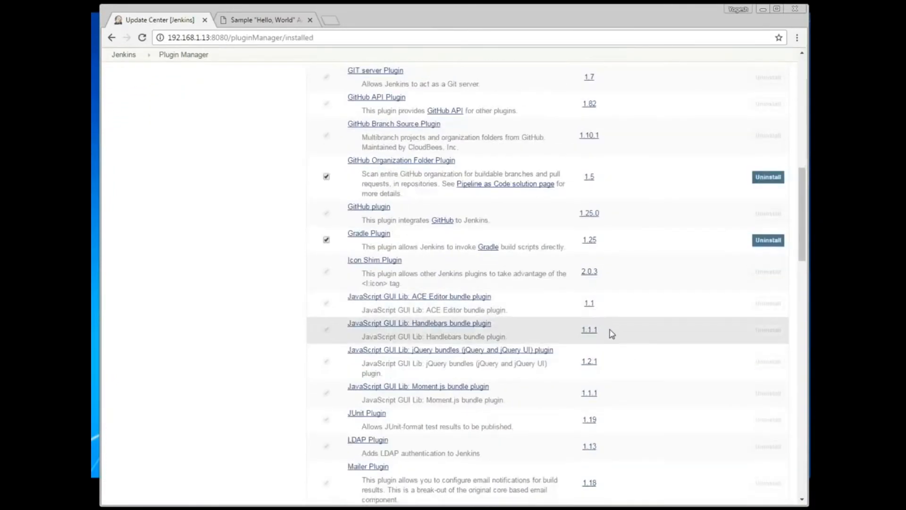
scroll(626, 338, "up", 3)
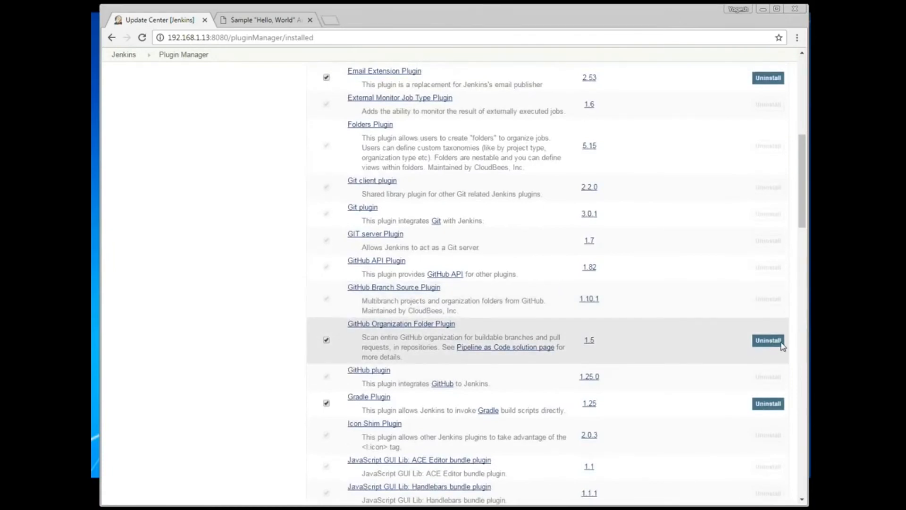
scroll(743, 327, "up", 7)
left_click(385, 128)
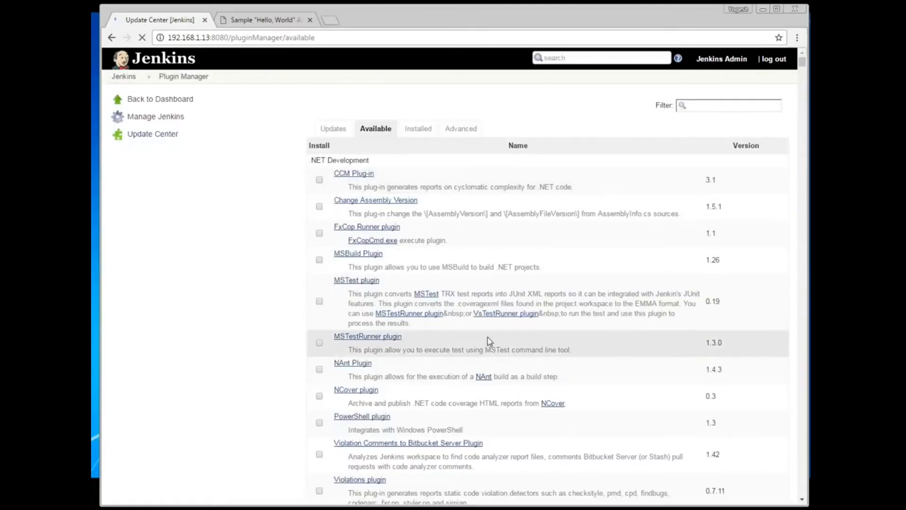
scroll(488, 339, "down", 5)
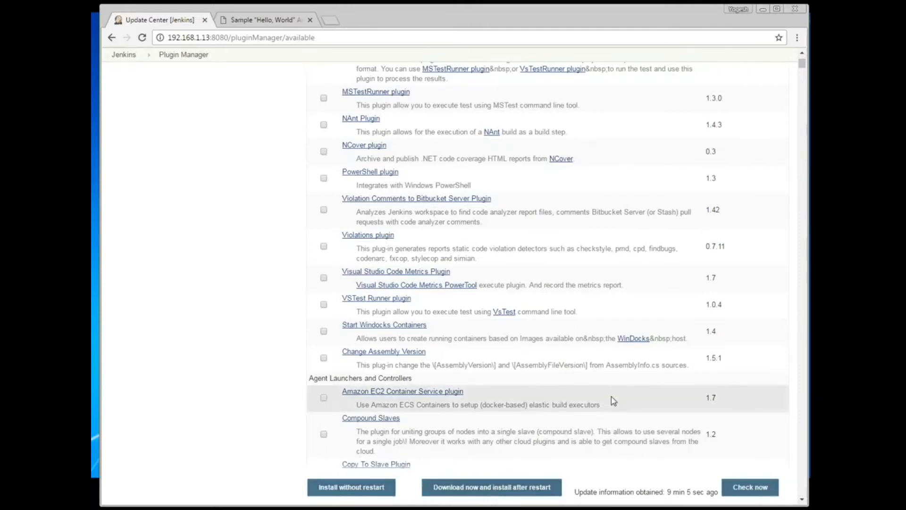
scroll(614, 400, "down", 1)
scroll(613, 400, "down", 1)
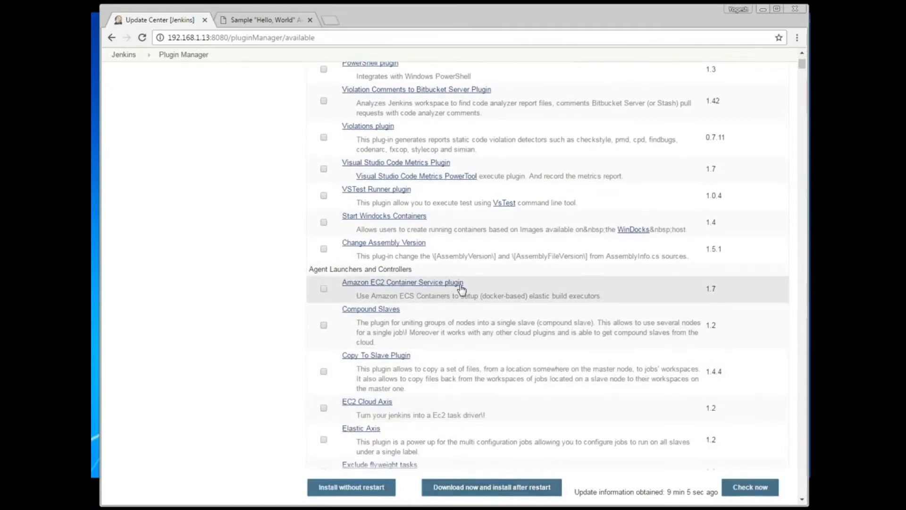
scroll(458, 288, "down", 2)
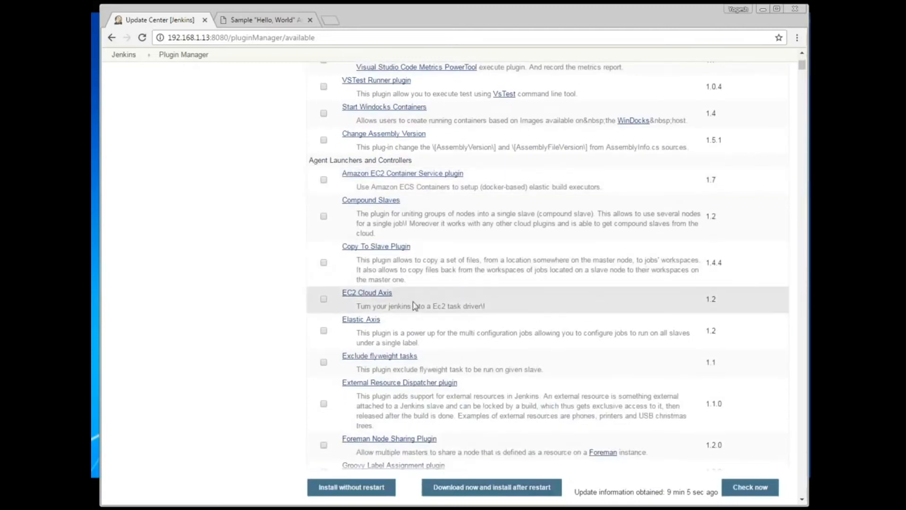
scroll(404, 302, "down", 2)
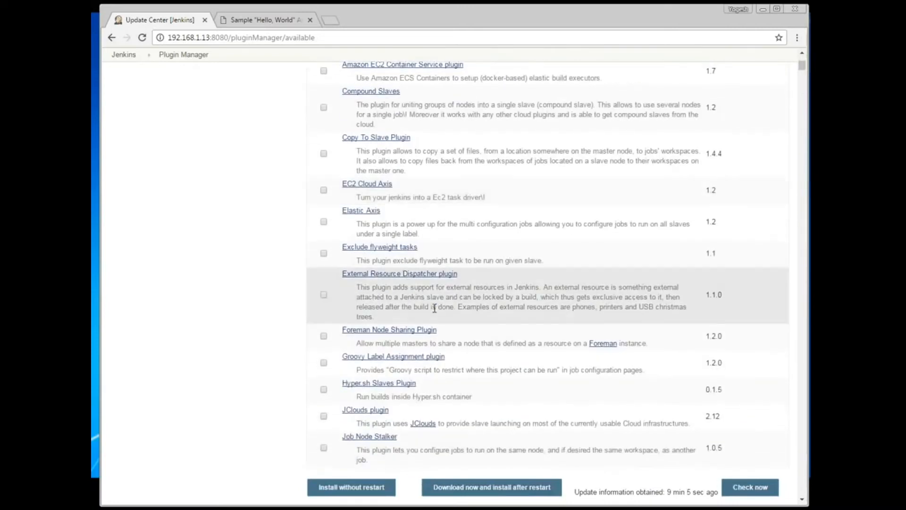
scroll(437, 309, "up", 9)
scroll(437, 308, "up", 1)
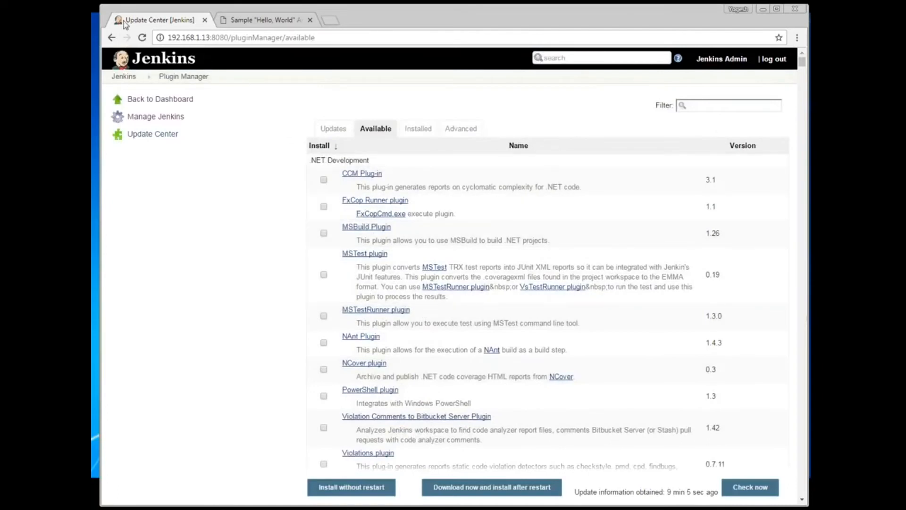
left_click(112, 37)
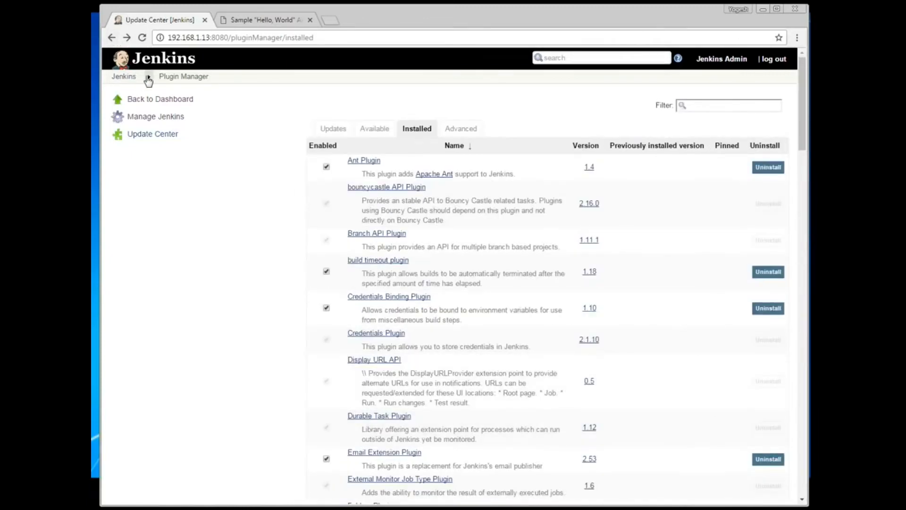
Step: From the dashboard, create a new freestyle project named 'Check App' via New Item
left_click(124, 76)
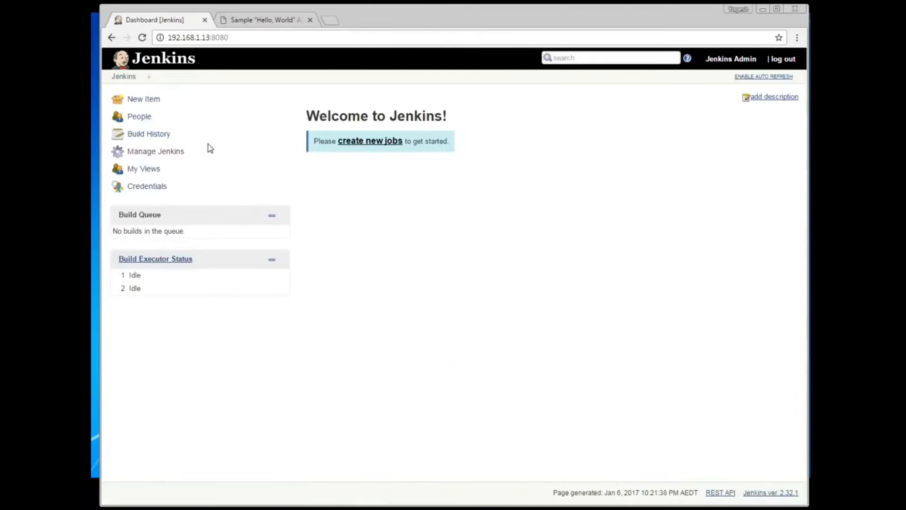
left_click(152, 102)
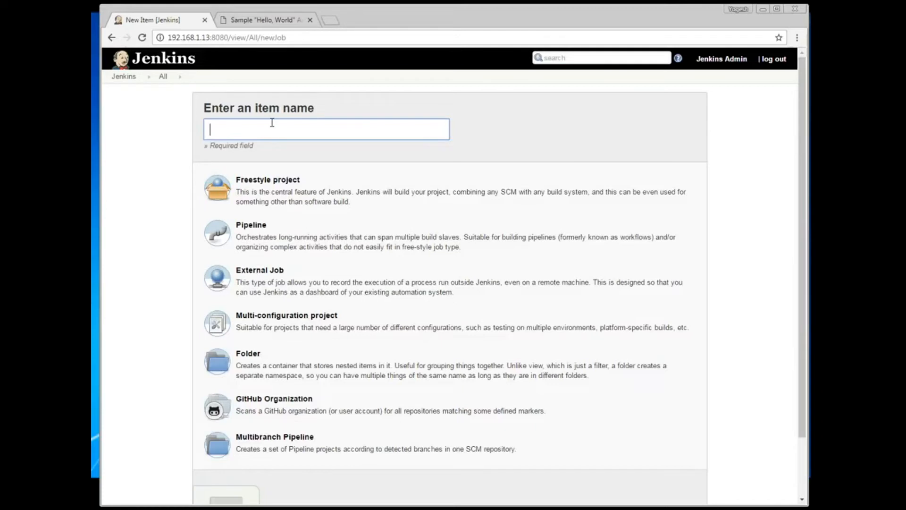
type("Ch")
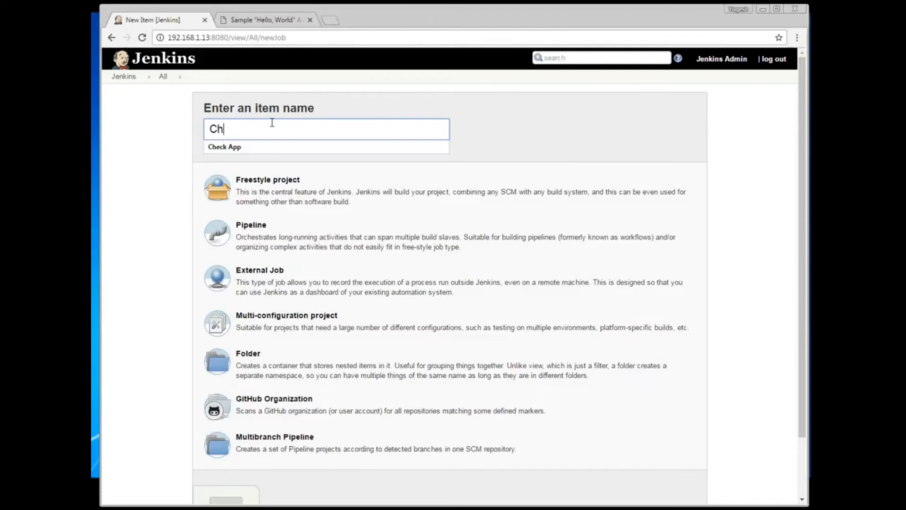
type("eck Appp")
left_click(283, 191)
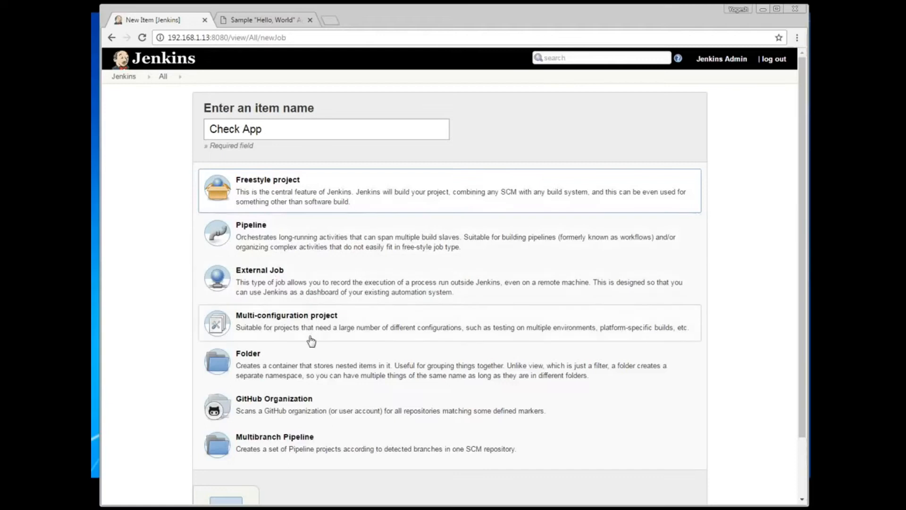
scroll(324, 369, "down", 2)
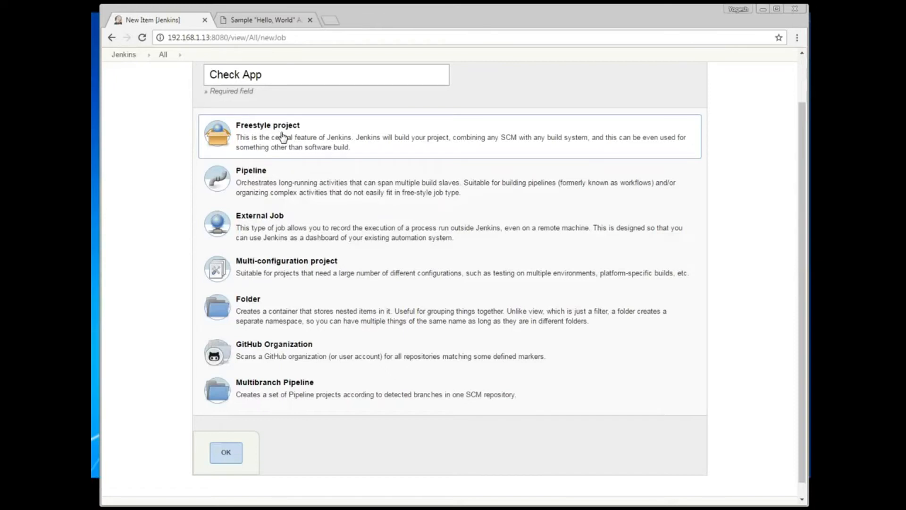
left_click(226, 461)
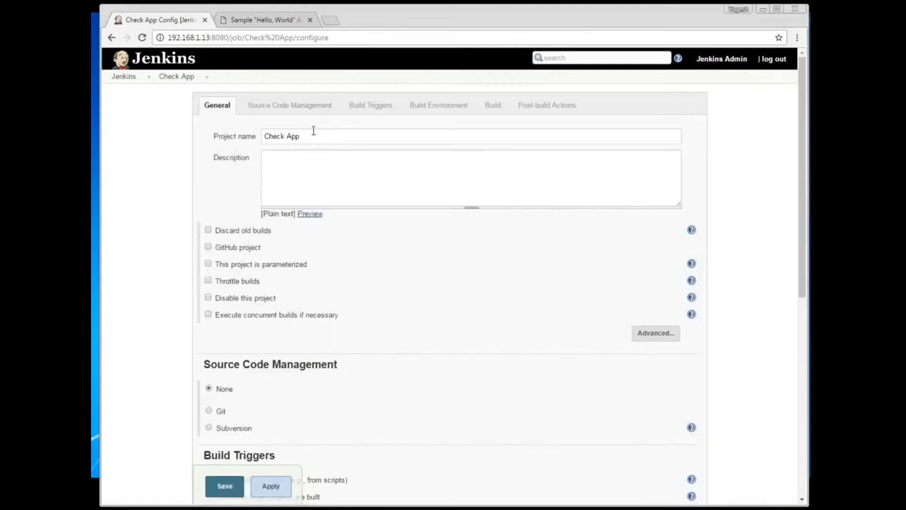
Step: Set the Check App job's description to 'Check App' by copying the project name
left_click(310, 159)
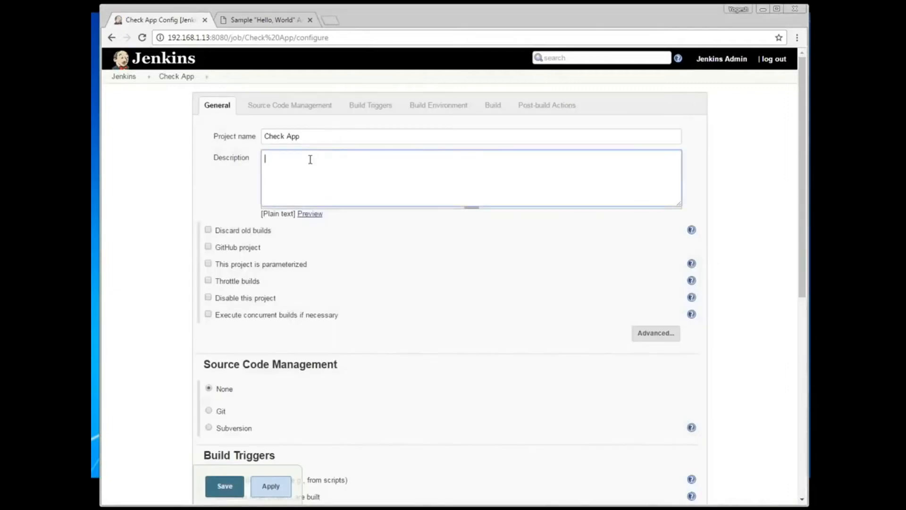
left_click_drag(310, 136, 207, 139)
key("ctrl+c")
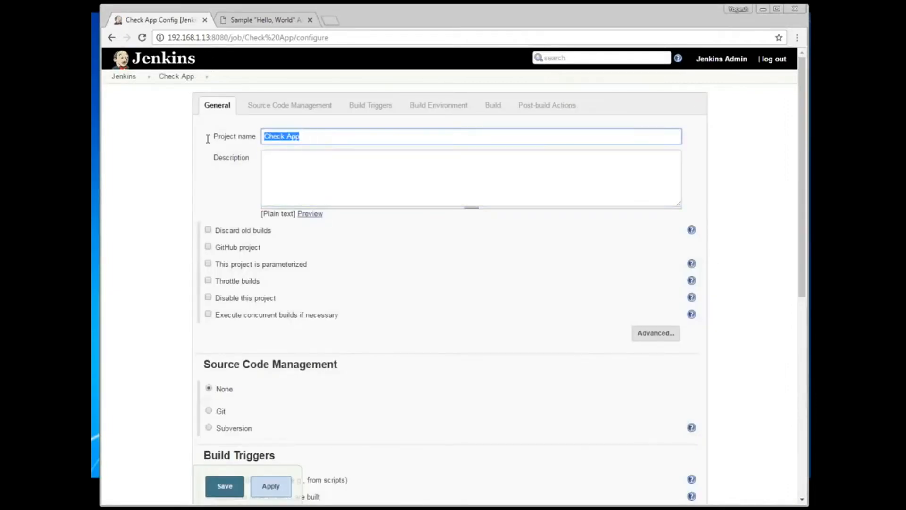
left_click(363, 177)
key("ctrl+v")
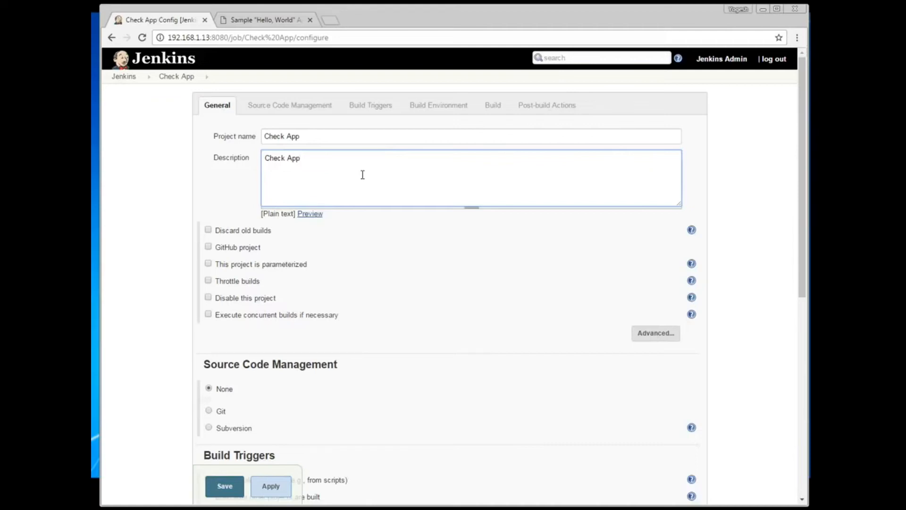
left_click(394, 301)
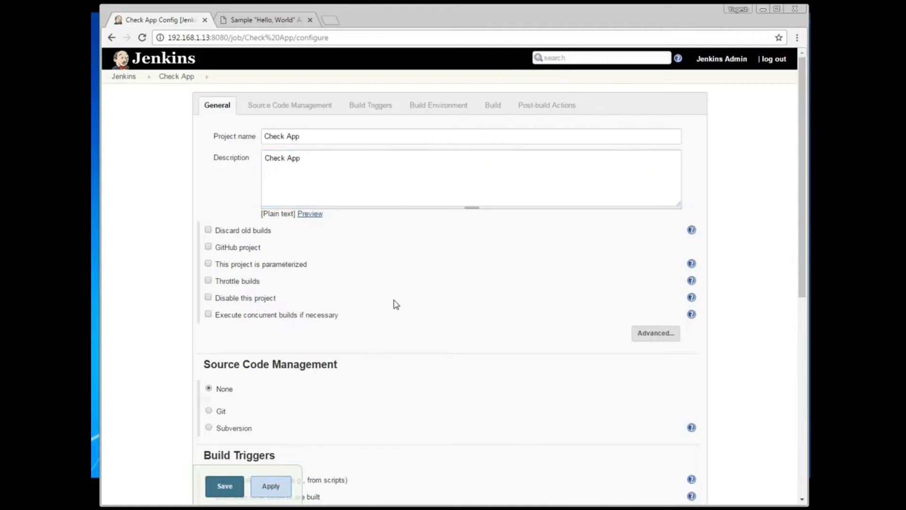
scroll(395, 304, "down", 1)
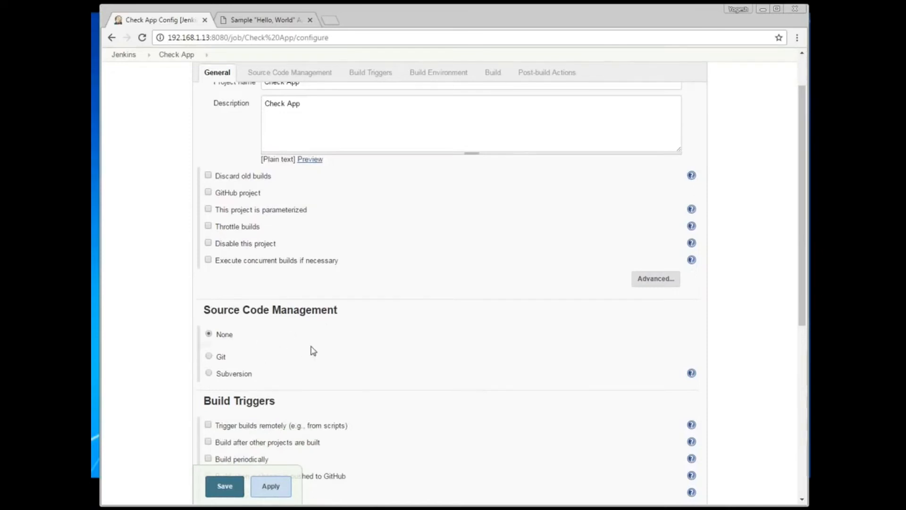
scroll(311, 350, "down", 2)
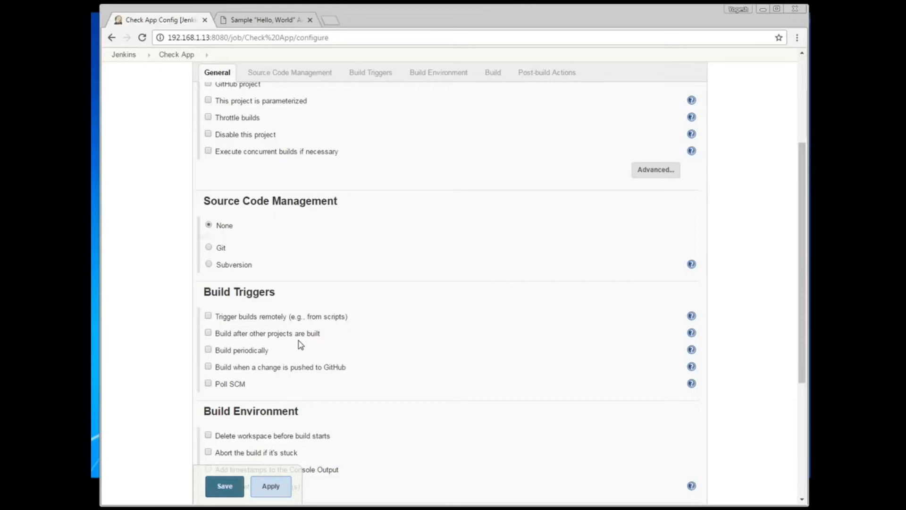
Step: Enable Build periodically and show the help on schedule syntax
left_click(208, 349)
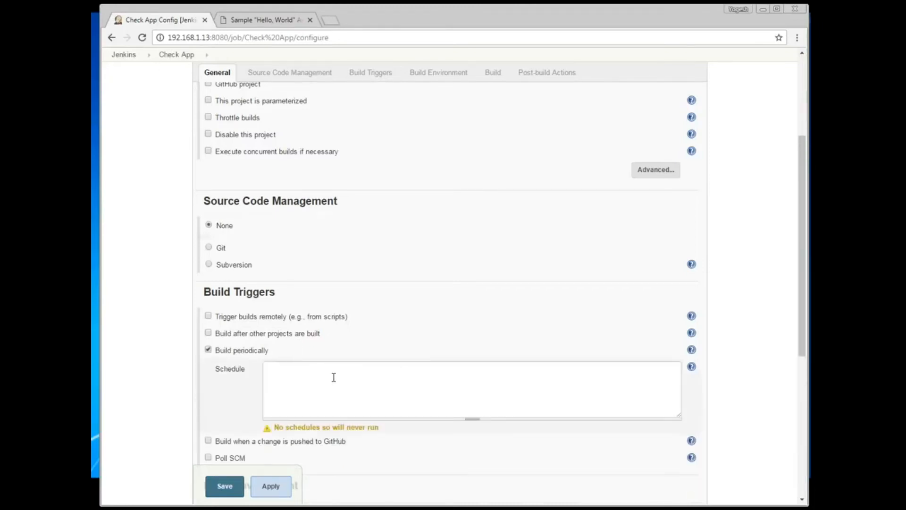
left_click(330, 391)
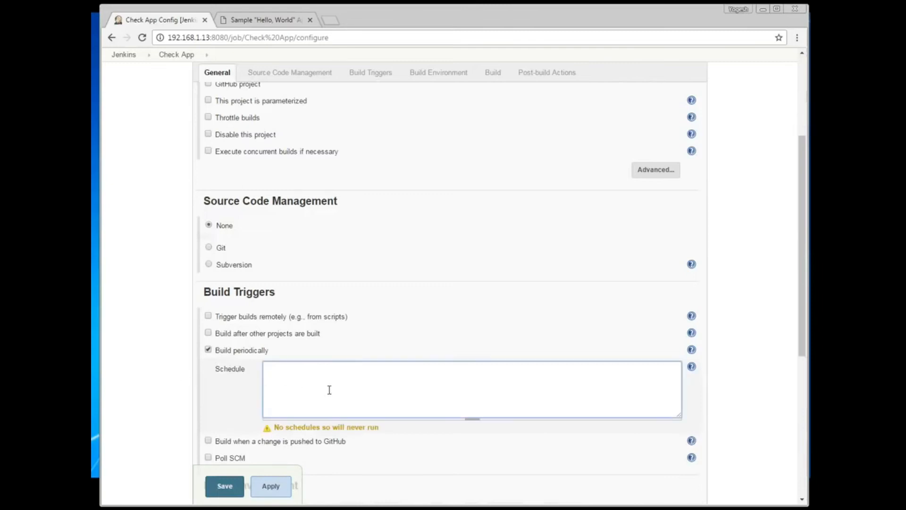
scroll(329, 390, "down", 1)
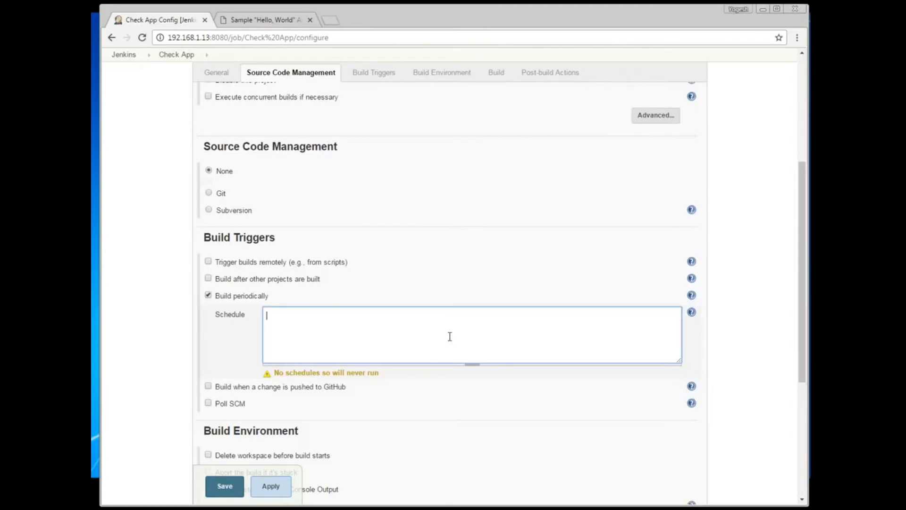
left_click(692, 314)
scroll(492, 412, "down", 2)
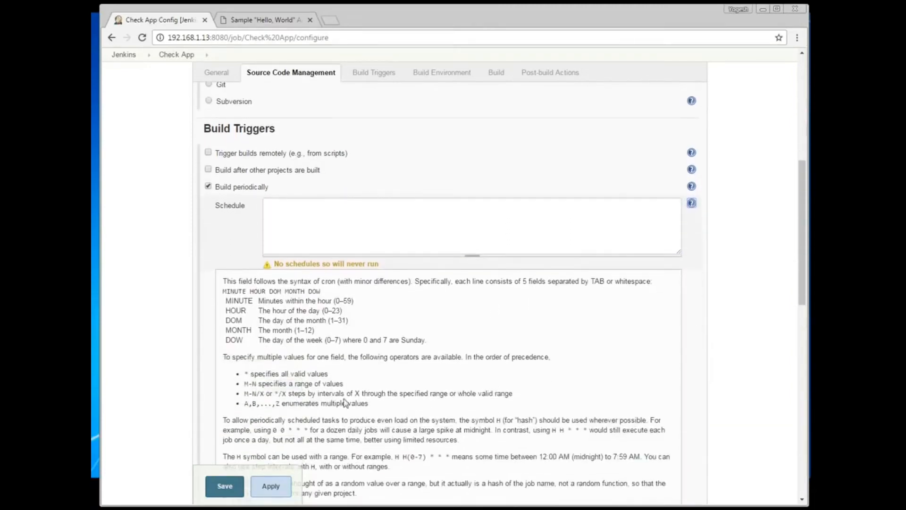
scroll(344, 403, "down", 1)
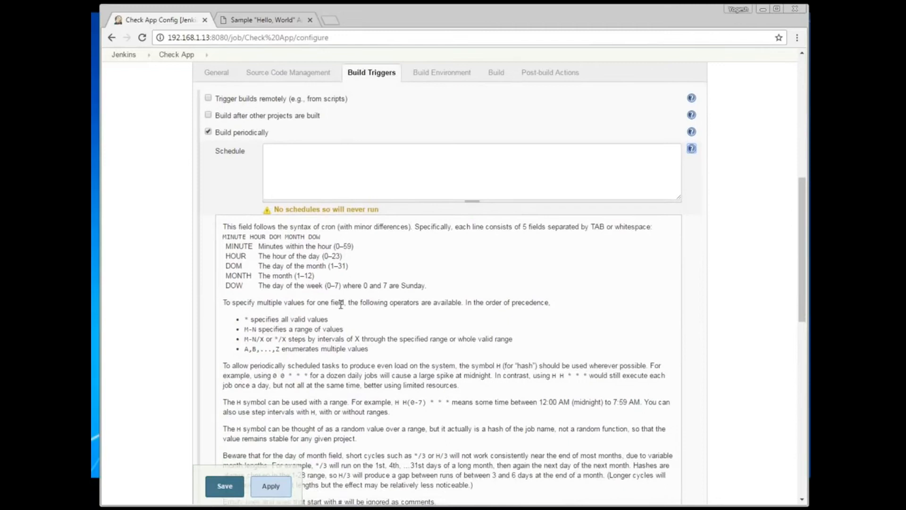
scroll(341, 304, "down", 5)
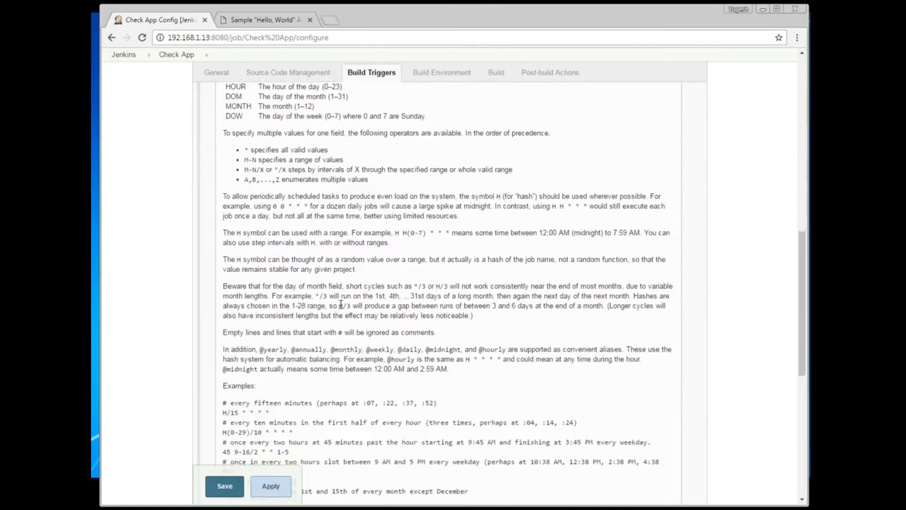
Step: Copy the H/15 * * * * example into Schedule and check the run-time message
left_click_drag(269, 309, 220, 312)
key("ctrl+c")
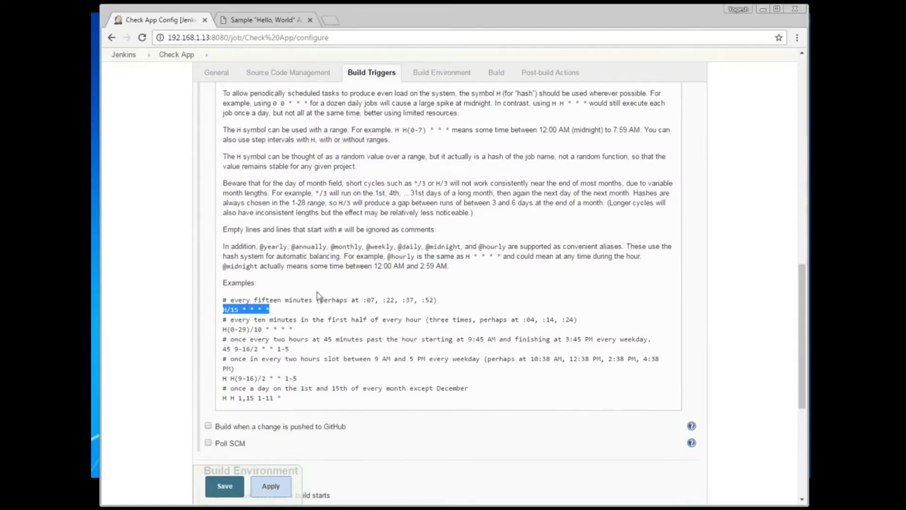
scroll(330, 307, "up", 1)
scroll(330, 308, "up", 9)
left_click(287, 324)
key("ctrl+v")
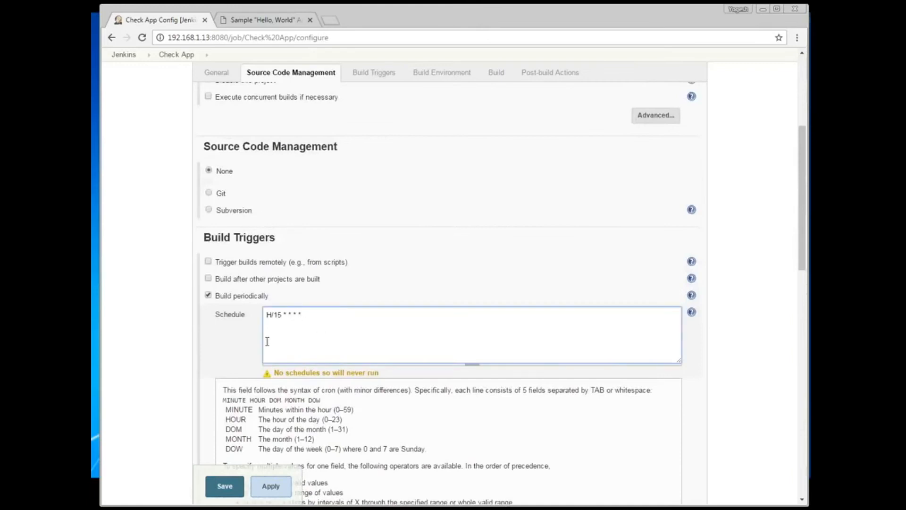
left_click(245, 344)
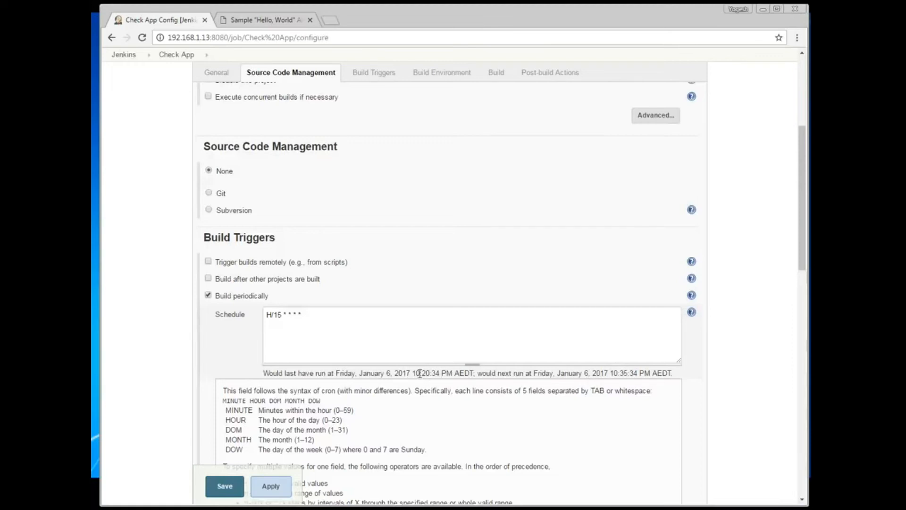
left_click_drag(412, 372, 445, 372)
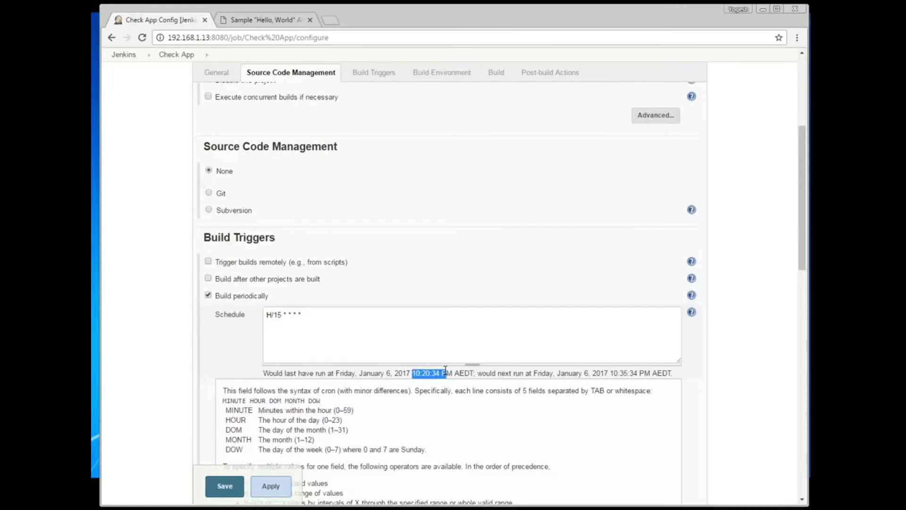
left_click(613, 373)
left_click_drag(634, 371, 639, 372)
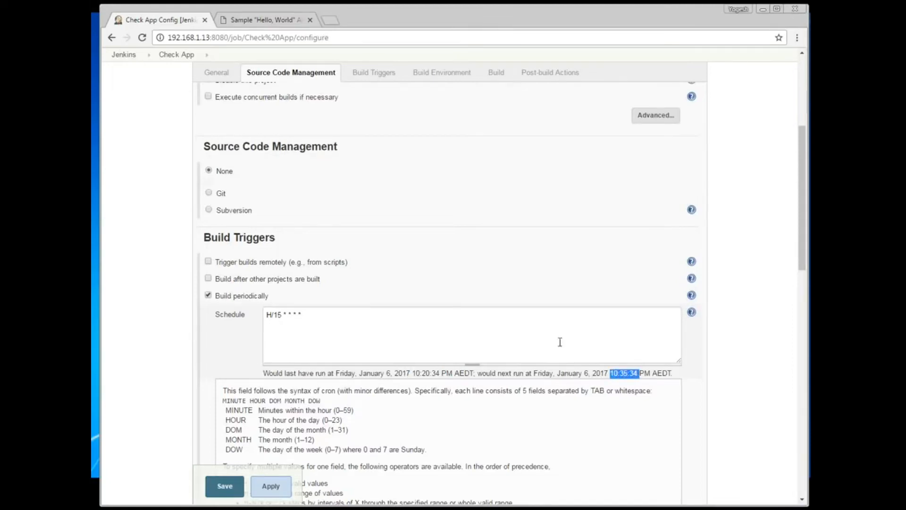
scroll(547, 330, "down", 5)
scroll(548, 331, "up", 10)
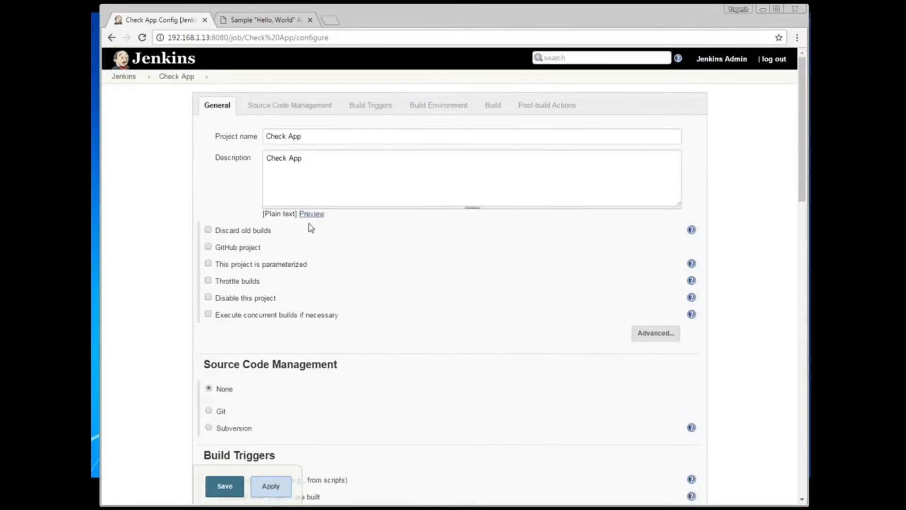
Step: Under Advanced, enable Use custom workspace with the directory /ans
left_click(662, 336)
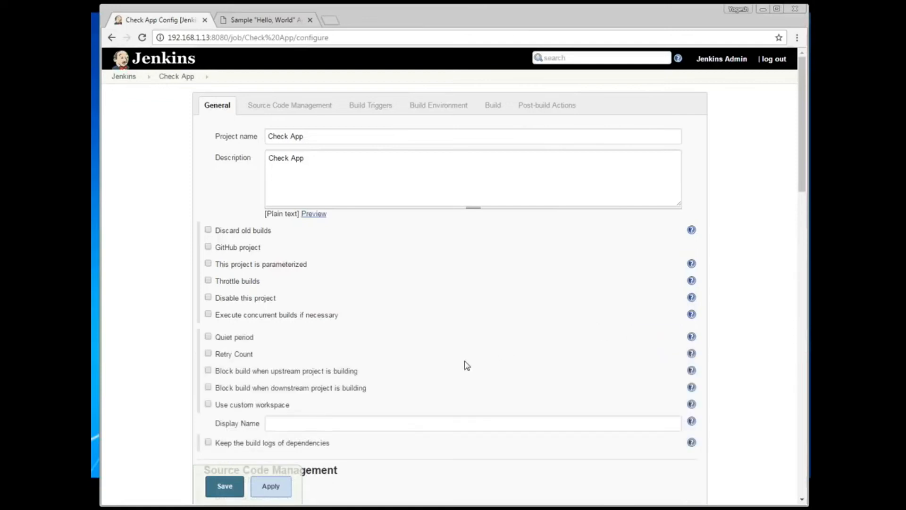
scroll(467, 365, "down", 1)
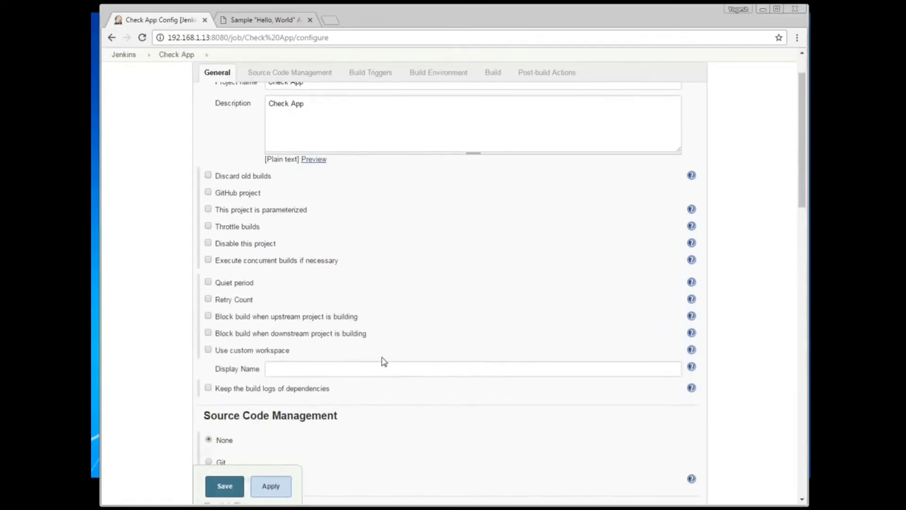
left_click(261, 352)
left_click(314, 369)
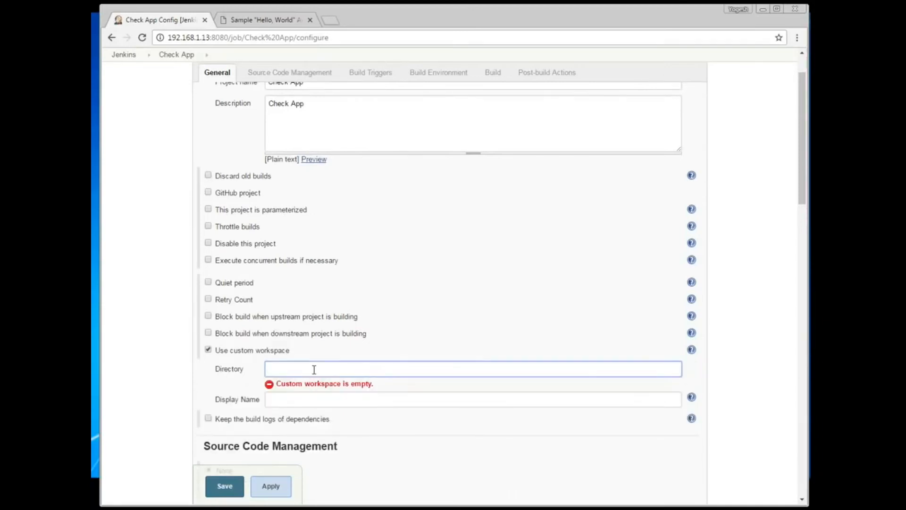
type("/ans")
left_click(214, 386)
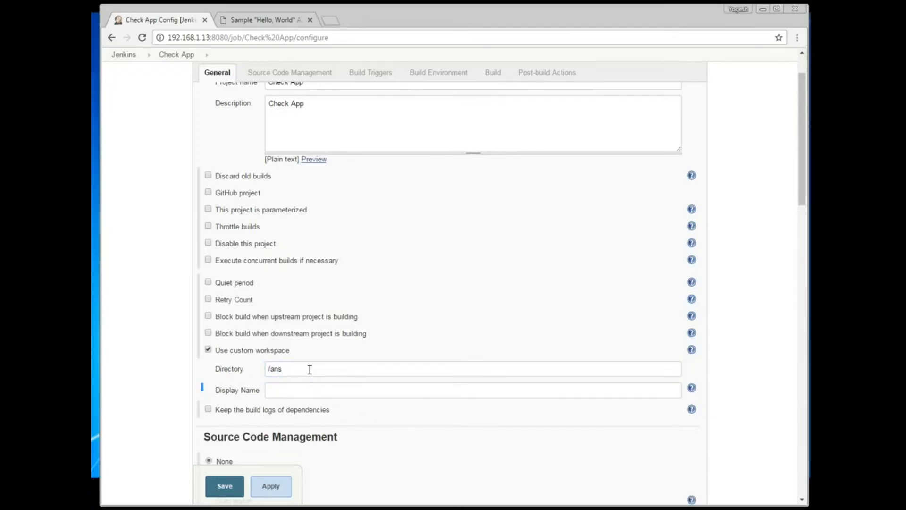
scroll(310, 370, "down", 10)
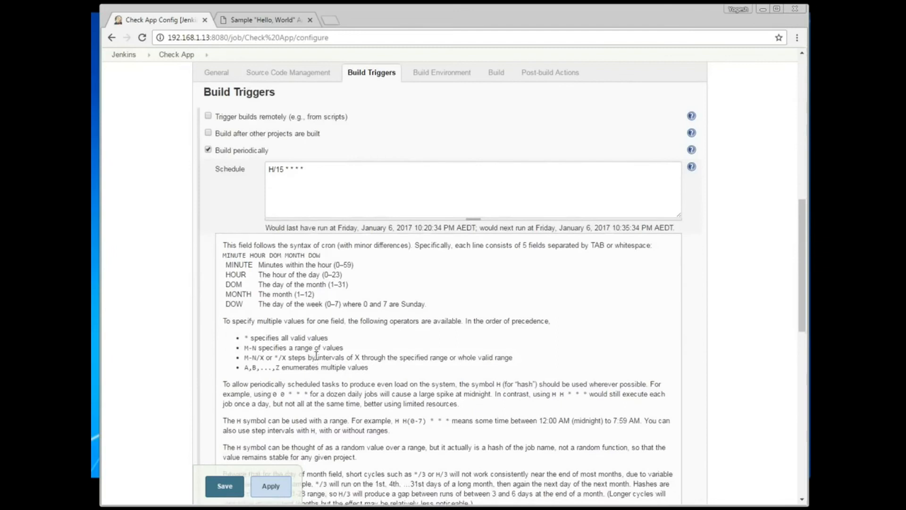
Step: Add an empty Execute shell build step to the Check App job's Build section
scroll(317, 357, "down", 7)
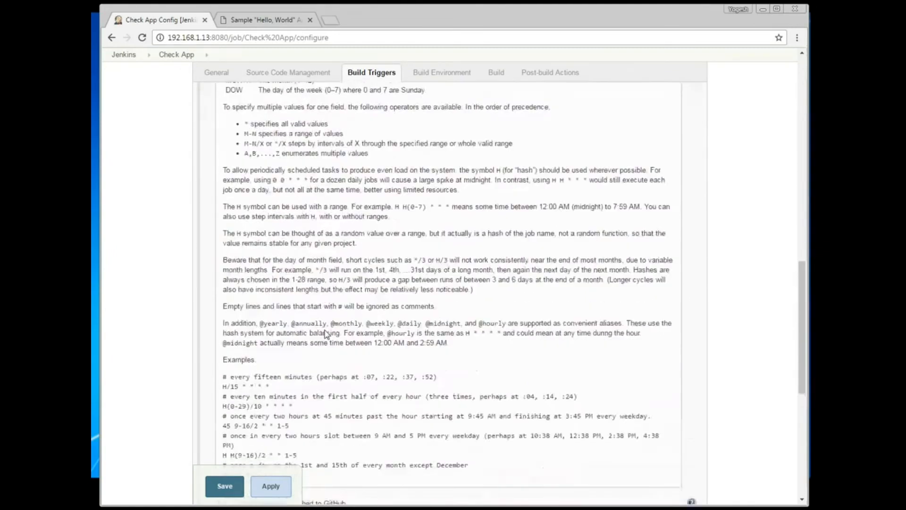
scroll(324, 336, "down", 2)
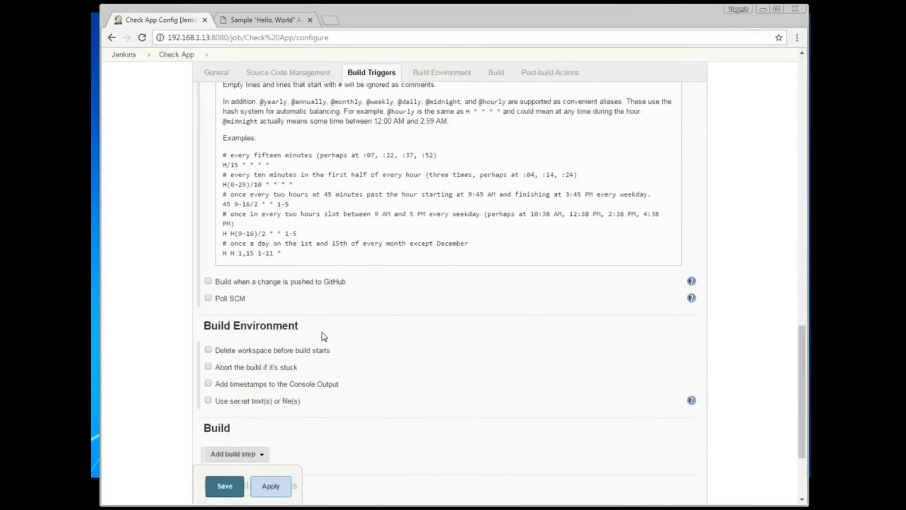
scroll(323, 336, "down", 1)
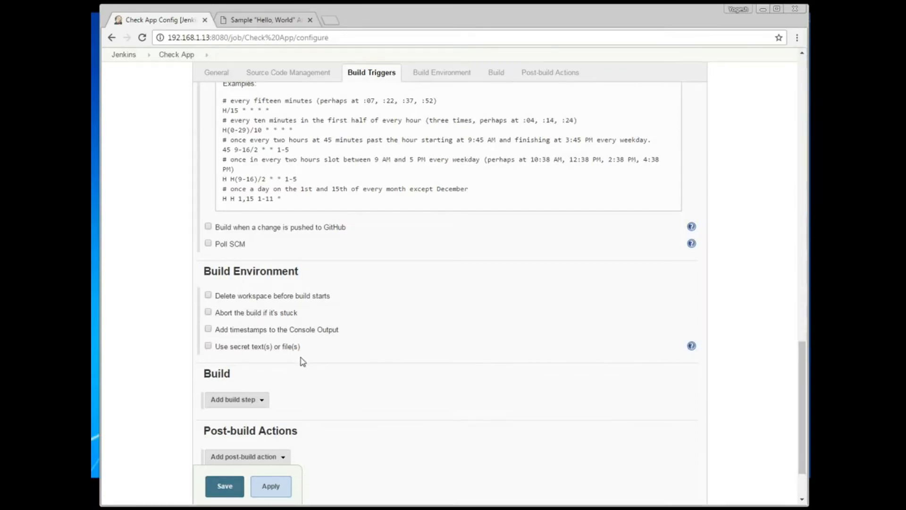
scroll(302, 362, "down", 1)
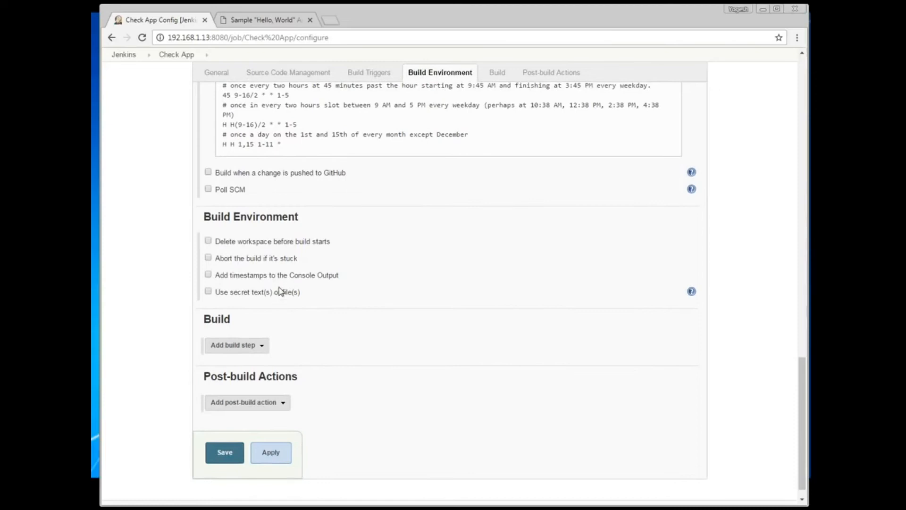
left_click(262, 346)
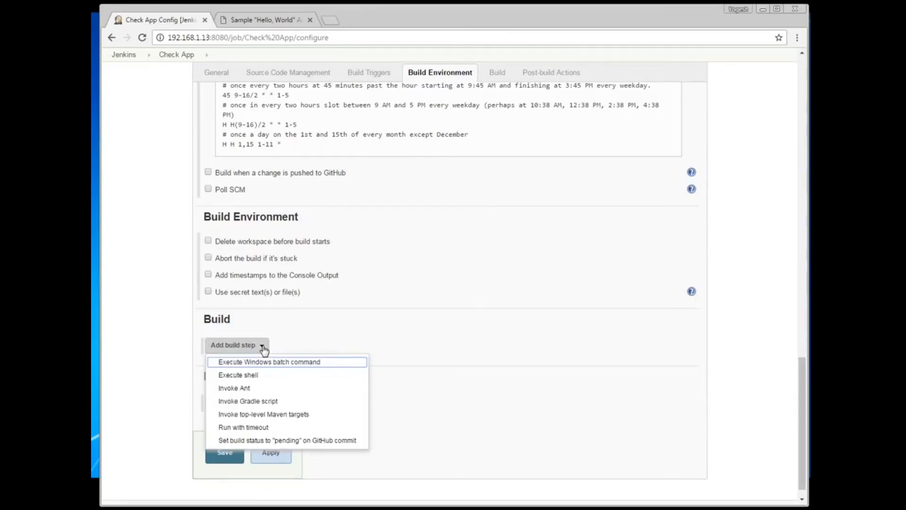
left_click(261, 375)
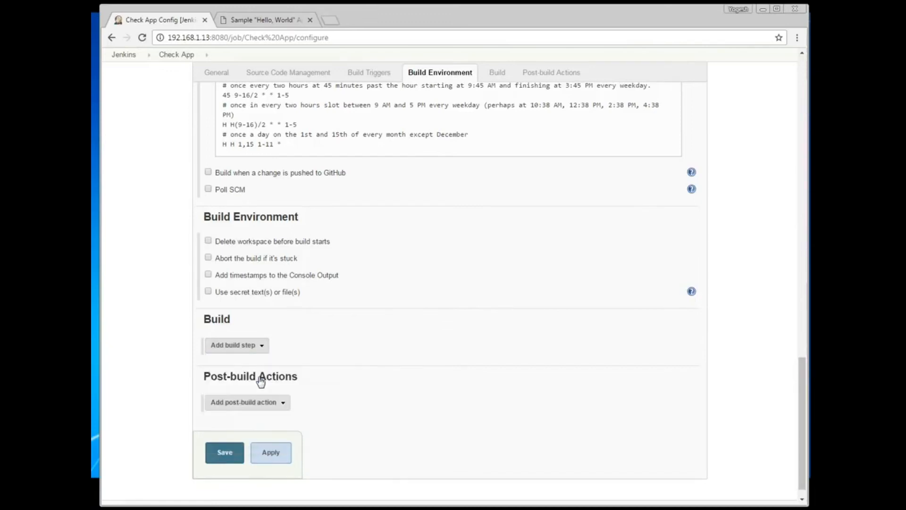
left_click(286, 356)
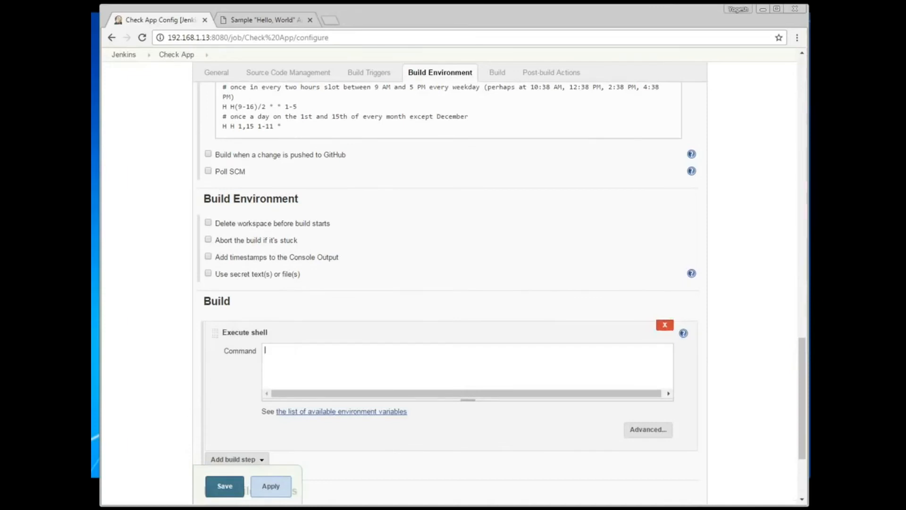
key("alt+Tab")
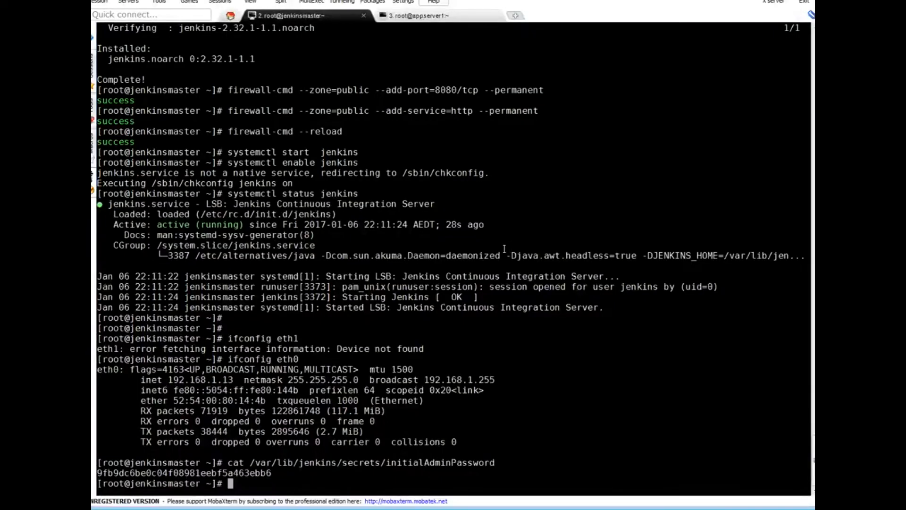
Step: List /ans with ls -l /ans/ and copy the check_app.sh file name
key("Return")
key("Return")
key("Return")
key("Return")
type("ls -l /ans")
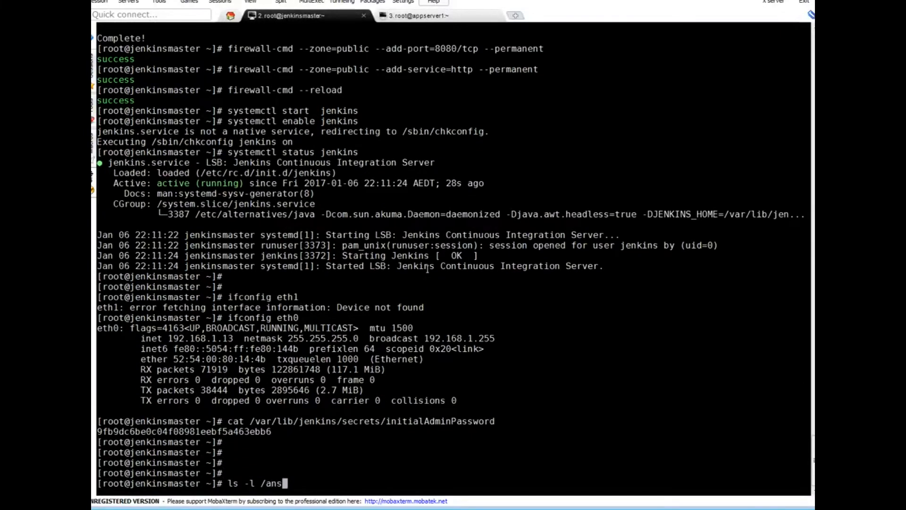
type("/")
key("Return")
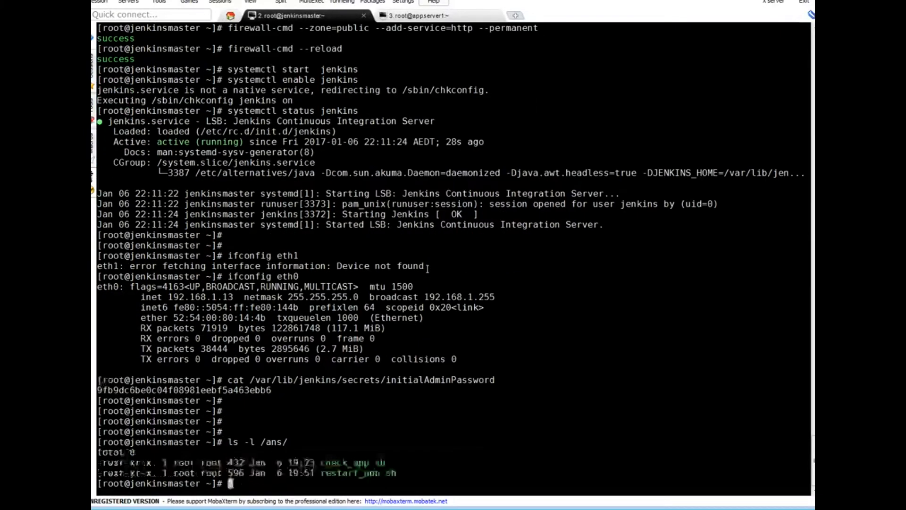
double_click(357, 463)
key("ctrl+c")
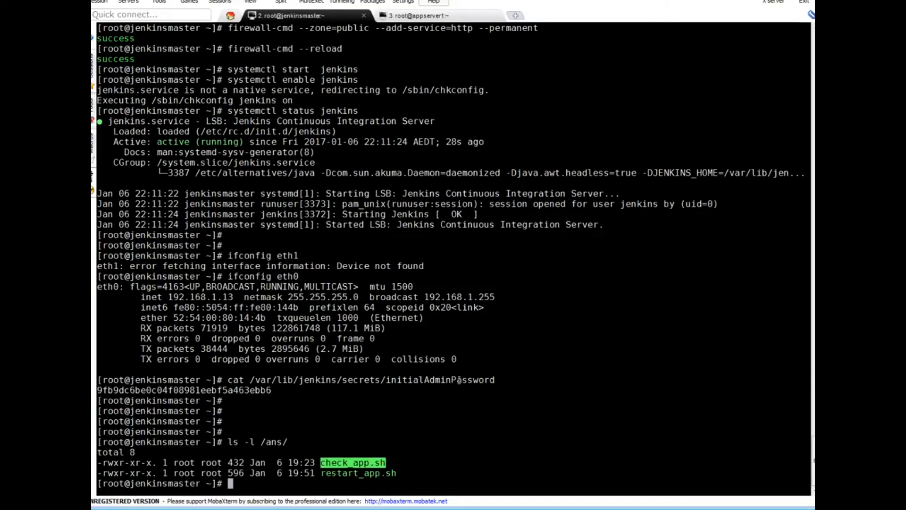
key("alt+Tab")
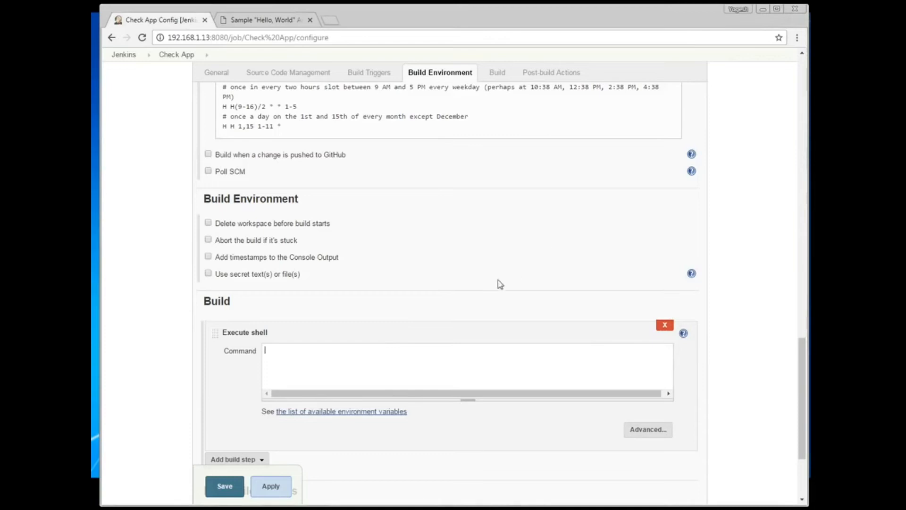
Step: Enter ./check_app.sh as the Execute shell command
type(".")
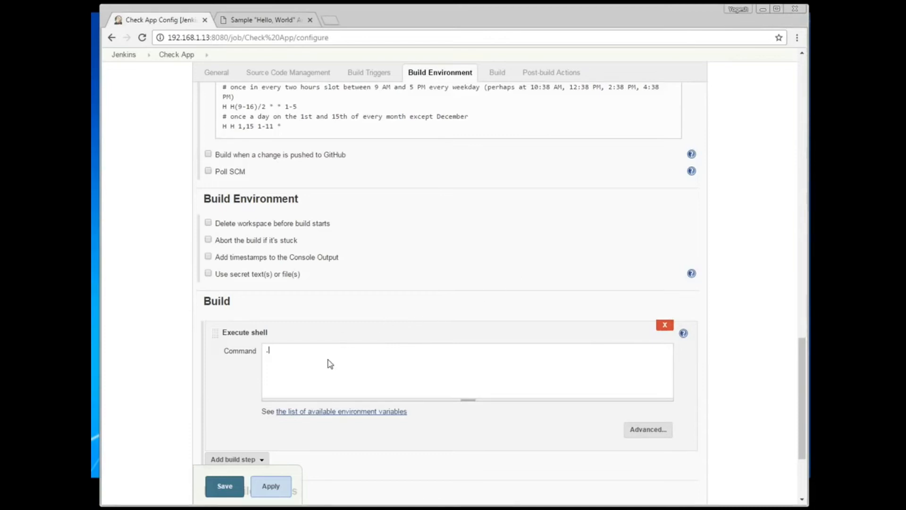
type("/")
key("ctrl+v")
scroll(355, 335, "up", 1)
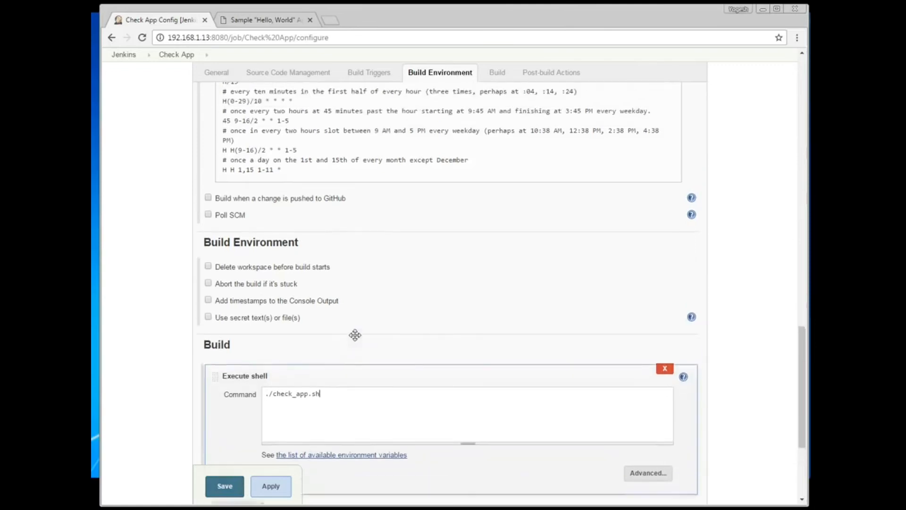
scroll(371, 304, "up", 15)
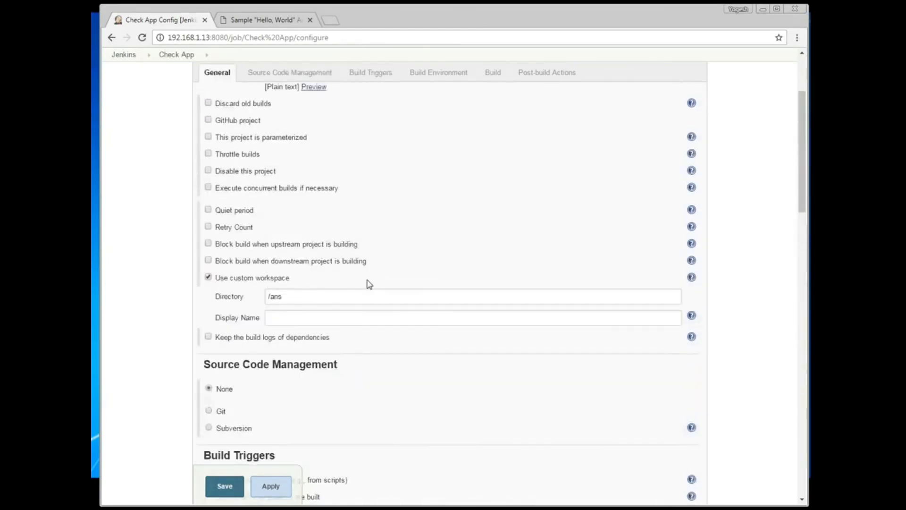
scroll(394, 427, "down", 7)
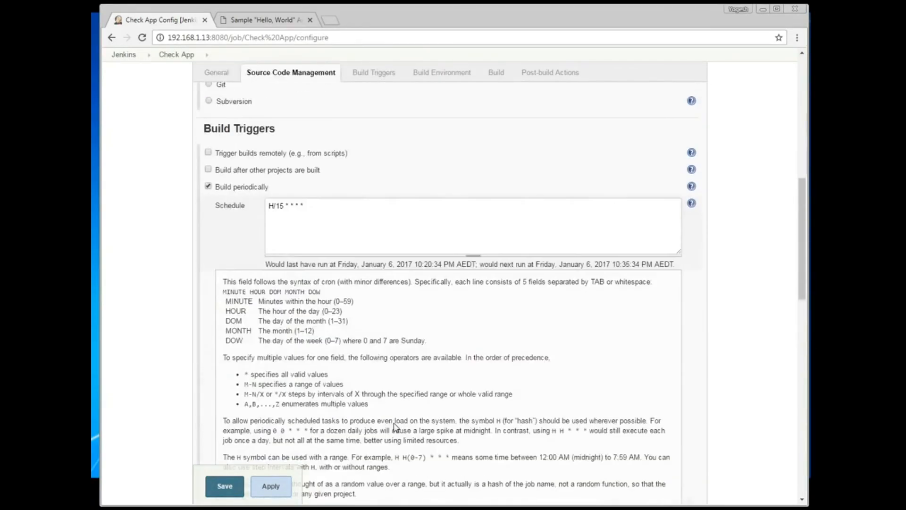
scroll(395, 427, "down", 12)
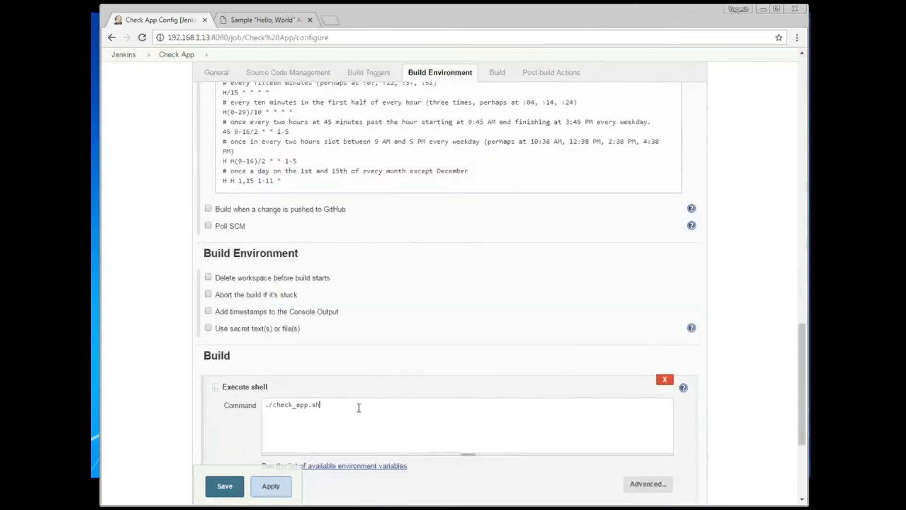
scroll(359, 408, "up", 15)
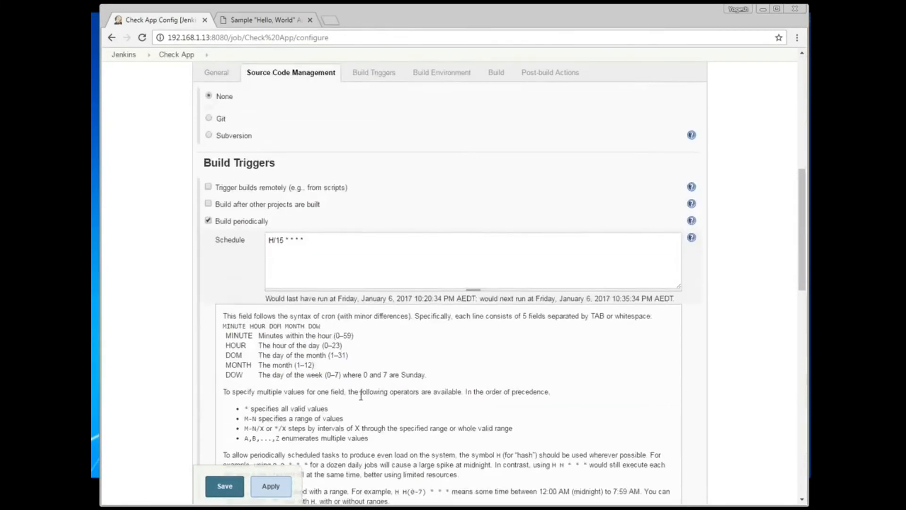
Step: Review the H/15 * * * * schedule and other settings, then save Check App
left_click_drag(314, 321, 254, 312)
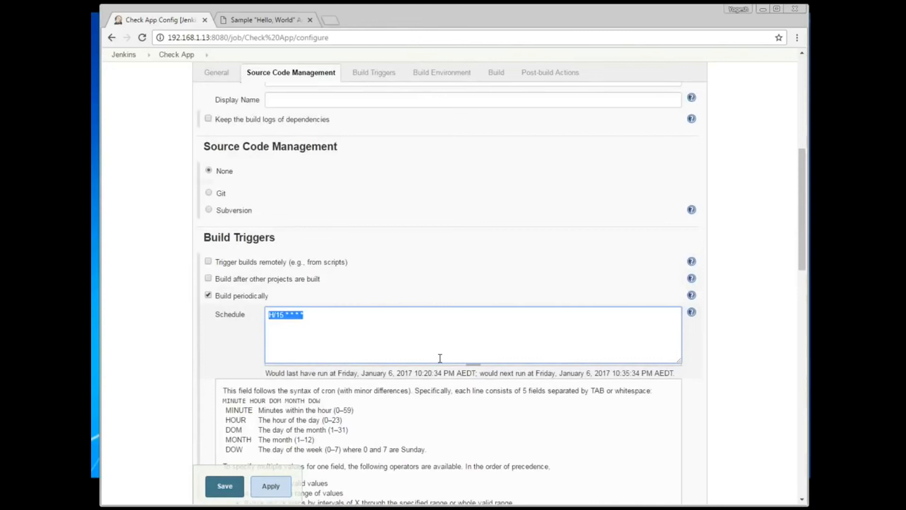
scroll(439, 359, "down", 6)
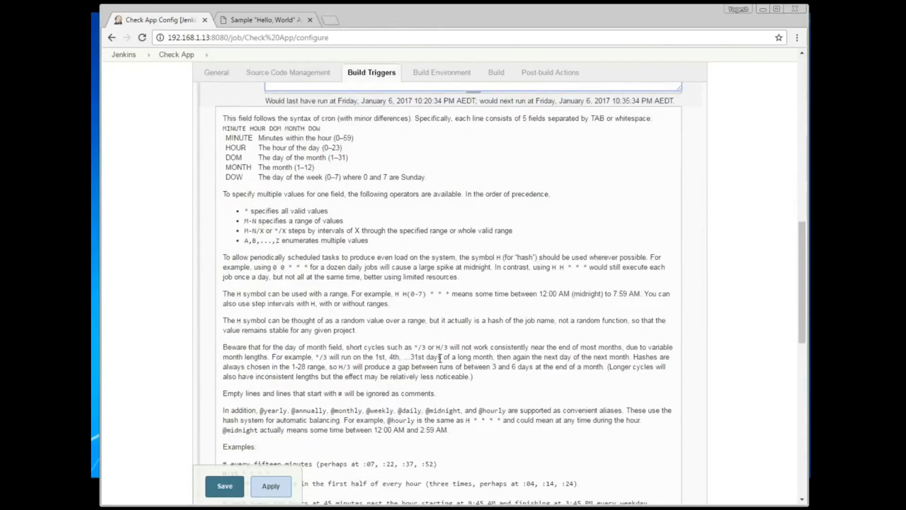
scroll(440, 358, "down", 3)
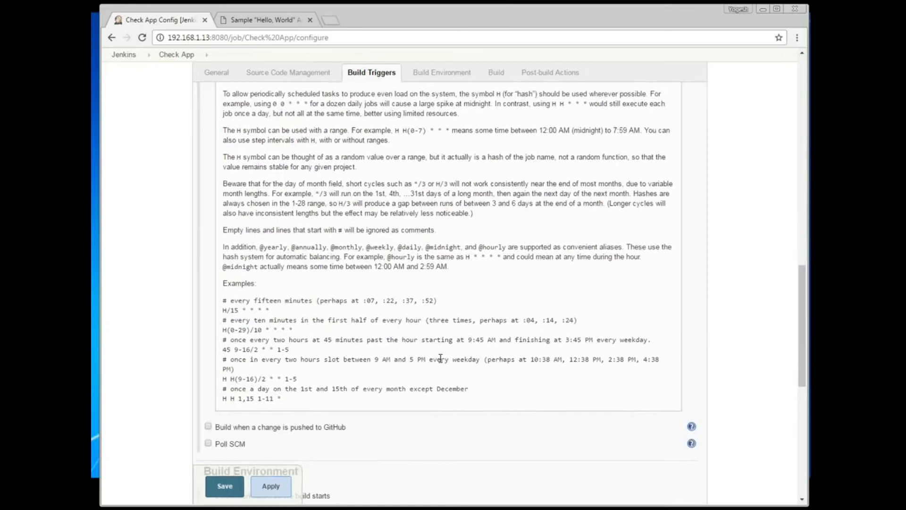
scroll(439, 358, "down", 3)
scroll(440, 358, "down", 3)
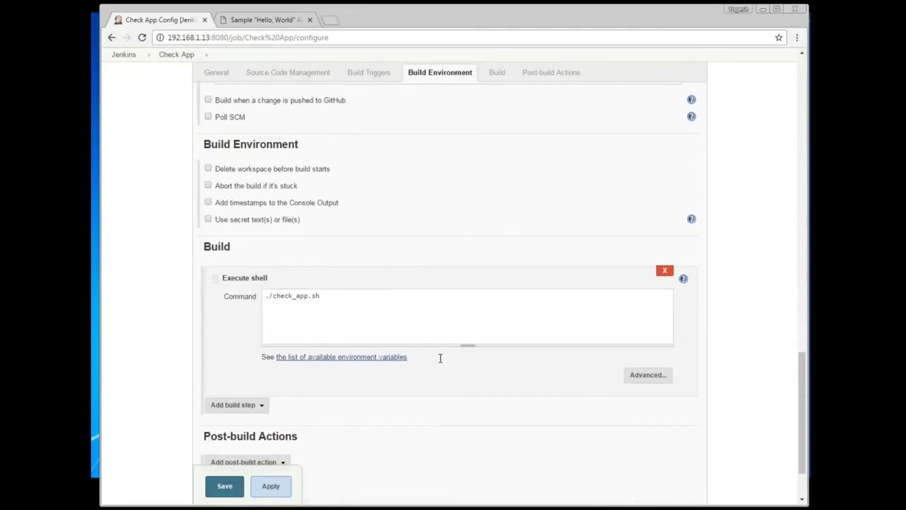
scroll(440, 358, "down", 2)
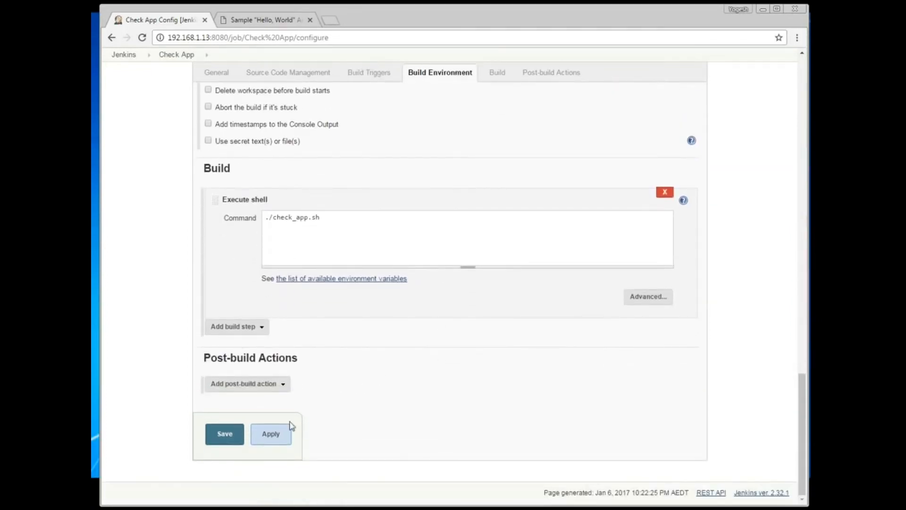
left_click(237, 441)
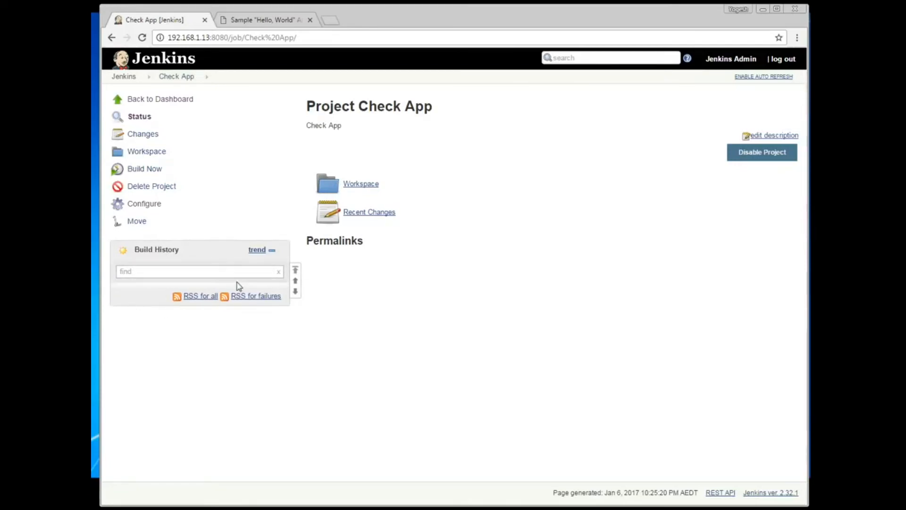
Step: Build Check App and confirm build #2's console output ends with Finished: SUCCESS
left_click(151, 170)
left_click(151, 171)
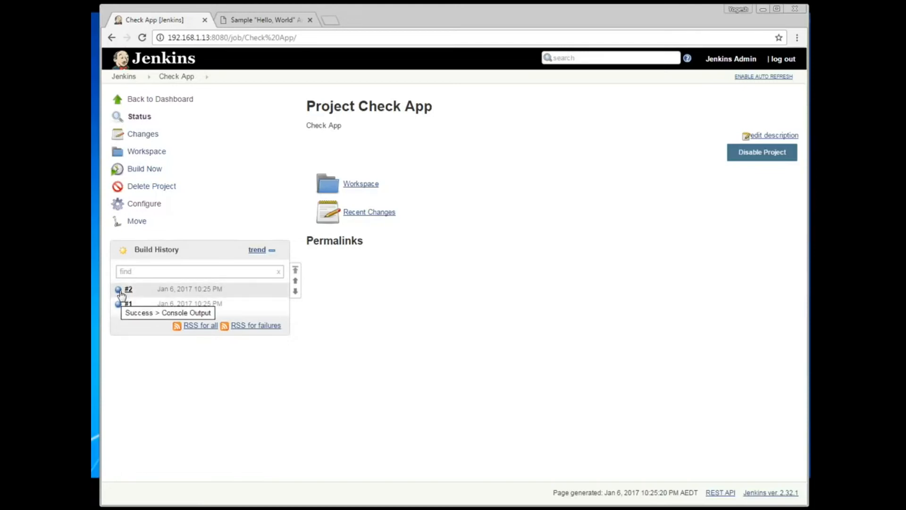
left_click(128, 290)
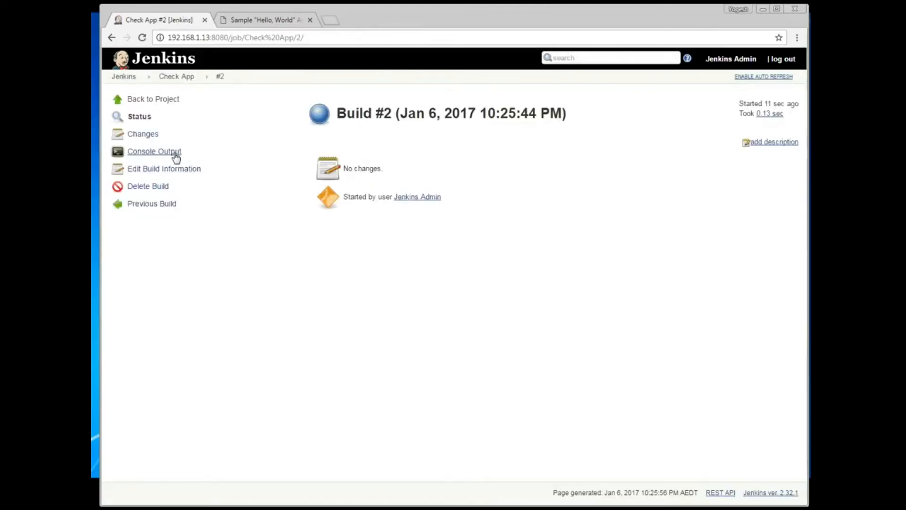
left_click(175, 156)
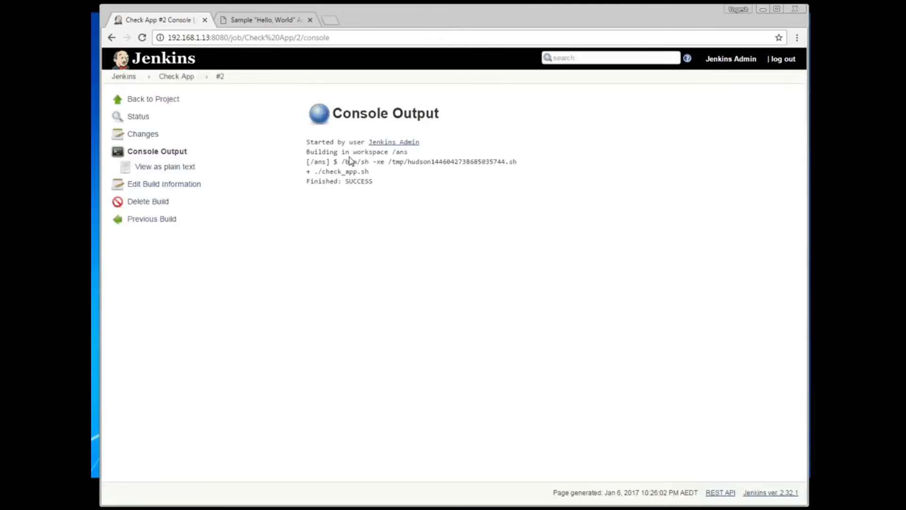
left_click_drag(373, 183, 305, 187)
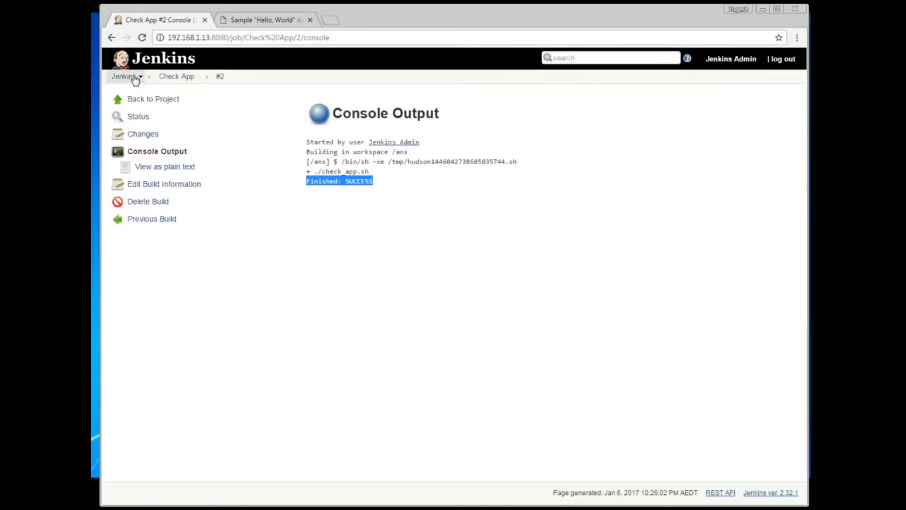
left_click(149, 101)
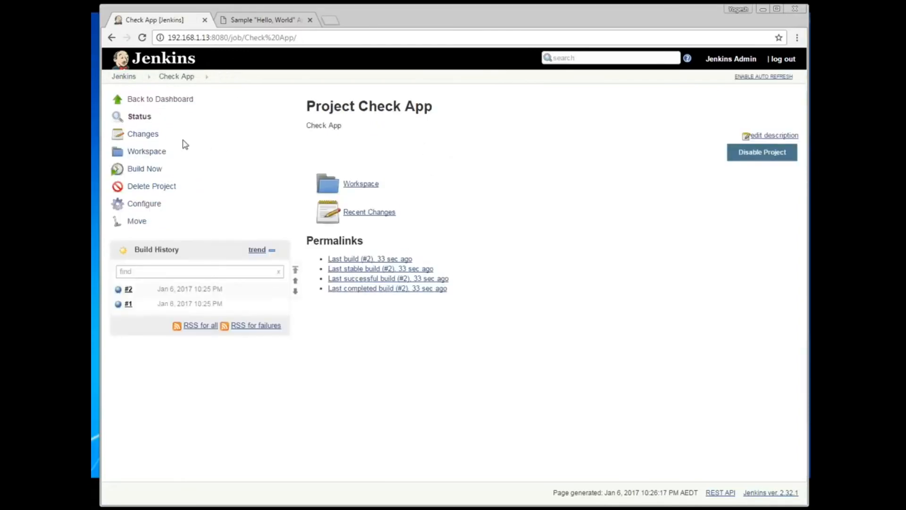
left_click(161, 100)
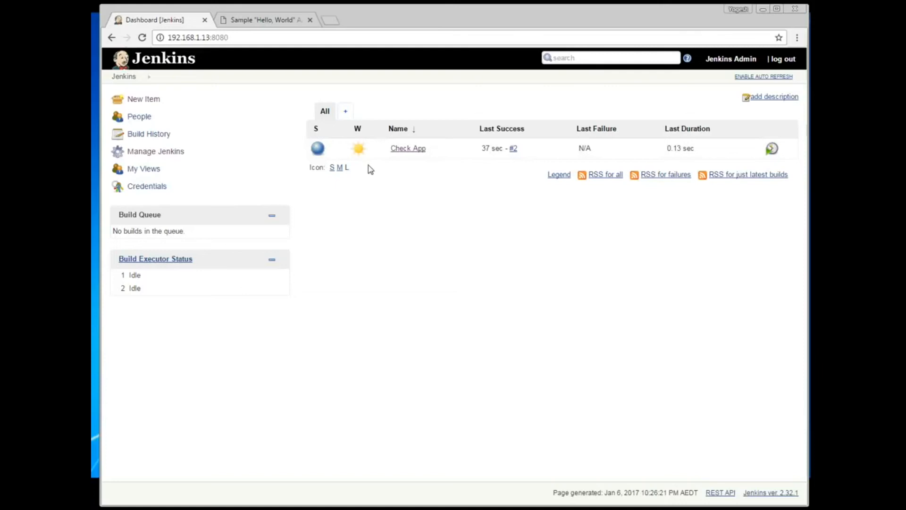
Step: Create a new freestyle project named 'Restart App'
left_click(142, 100)
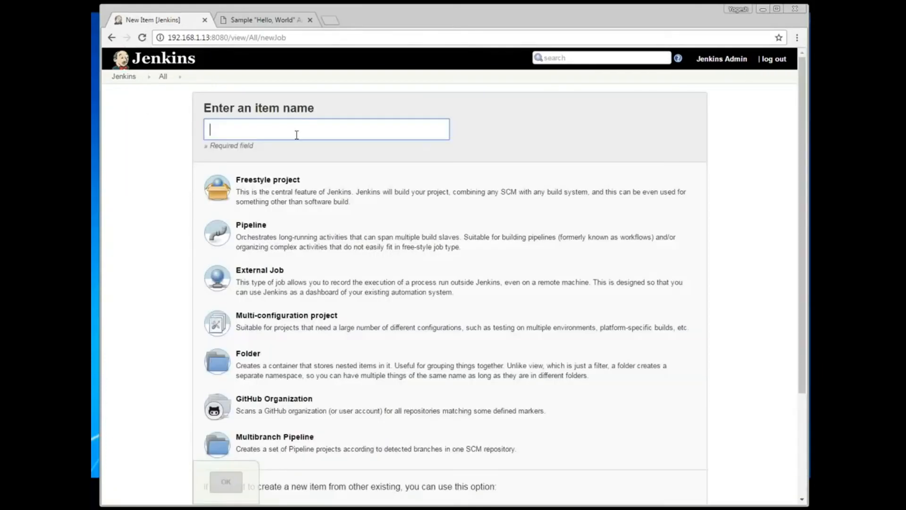
type("Restart App")
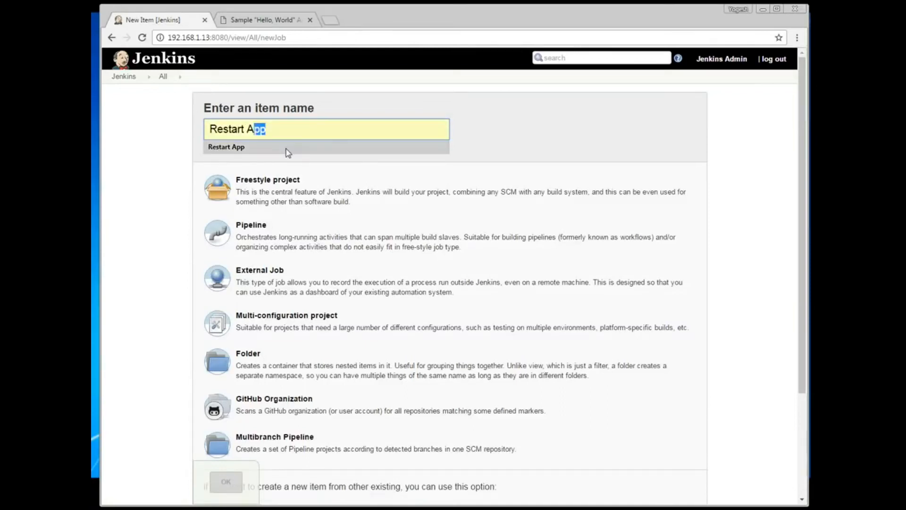
left_click(286, 148)
left_click(280, 193)
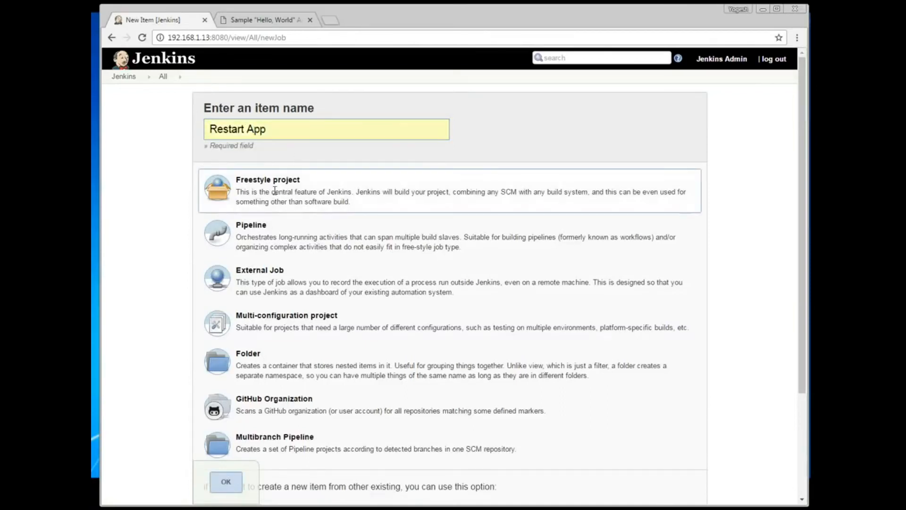
left_click(227, 482)
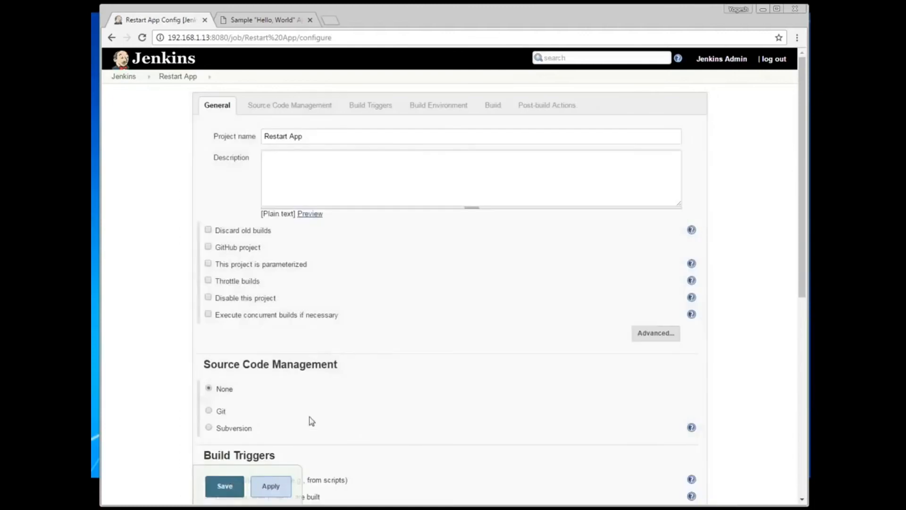
Step: Set the Restart App job description to 'Restart App'
left_click(325, 167)
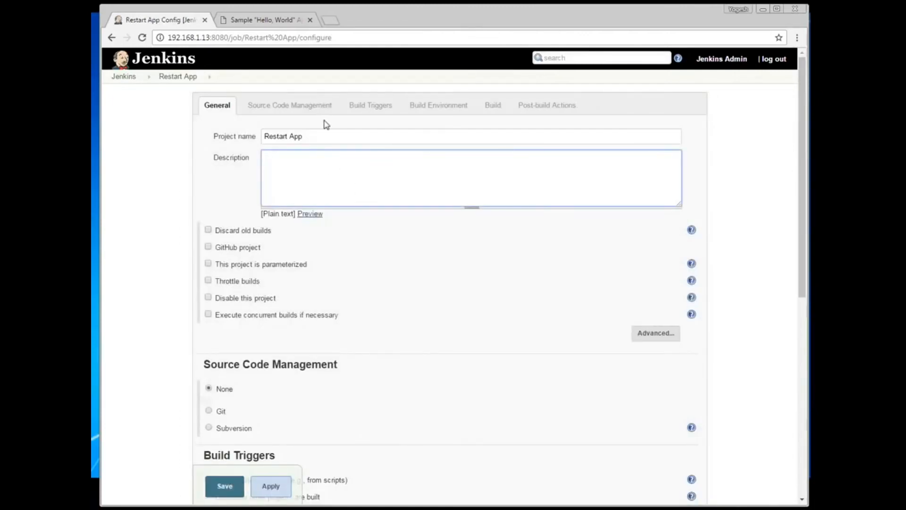
left_click_drag(312, 136, 242, 137)
key("ctrl+c")
left_click(309, 186)
key("ctrl+v")
Step: Enable a custom workspace set to /ans under the advanced options
scroll(310, 186, "down", 3)
left_click(658, 232)
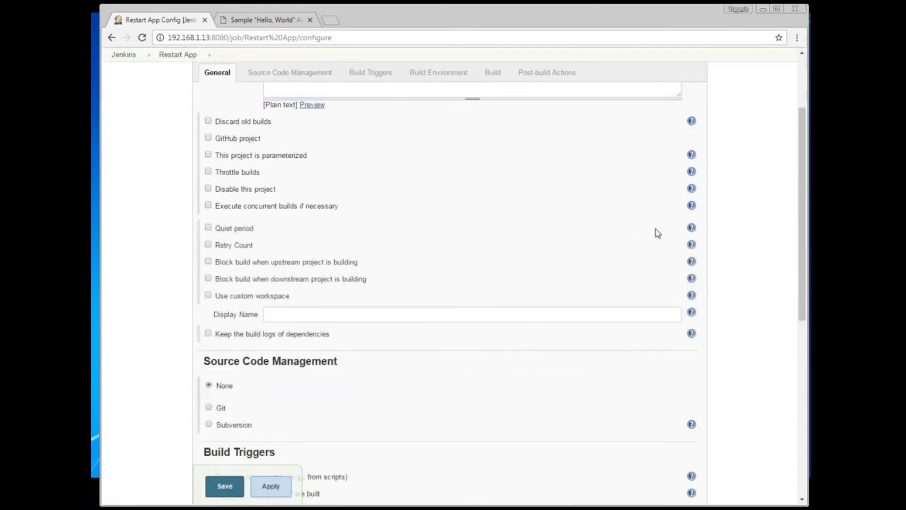
left_click(209, 297)
left_click(299, 312)
type("/ans")
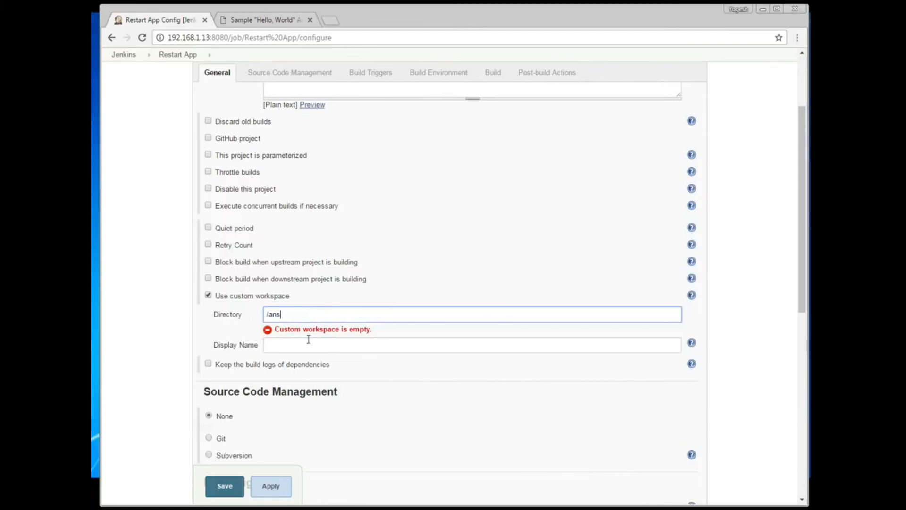
Step: Add an Execute shell build step and copy the restart_app.sh file name from the terminal
scroll(308, 338, "down", 3)
scroll(311, 350, "down", 3)
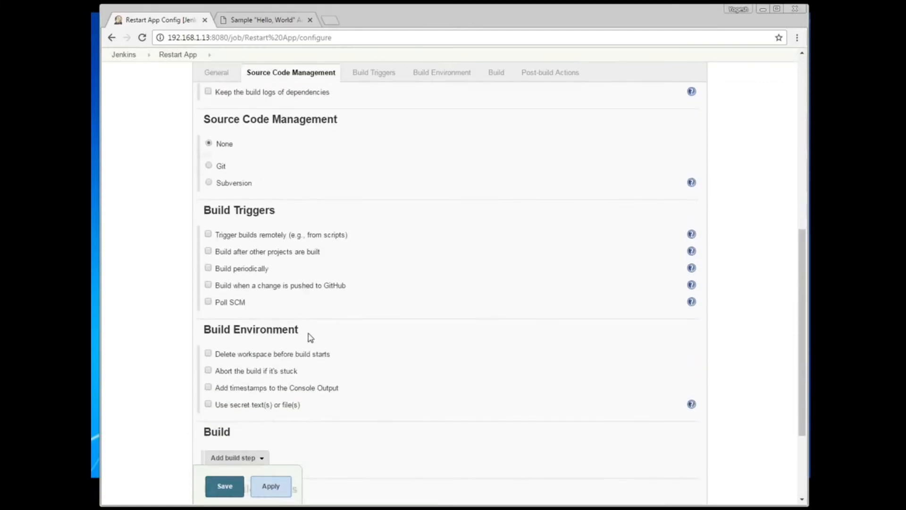
left_click(262, 332)
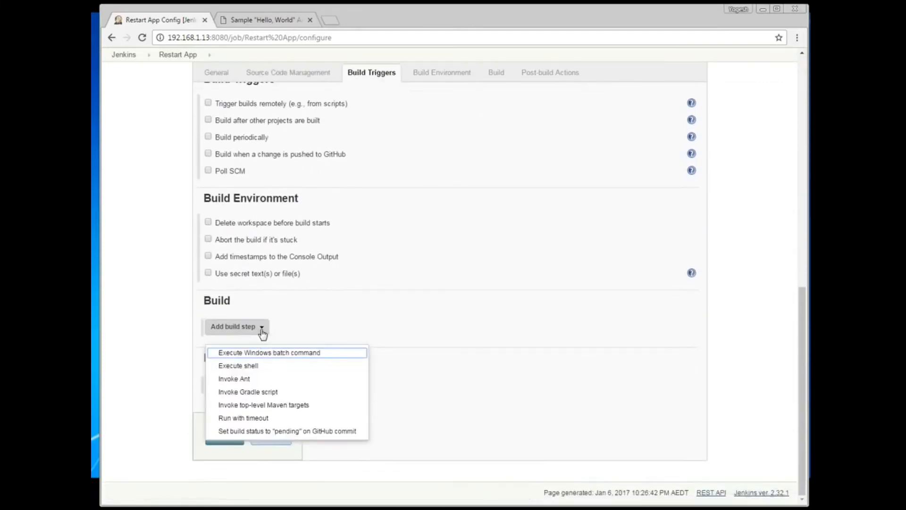
left_click(263, 367)
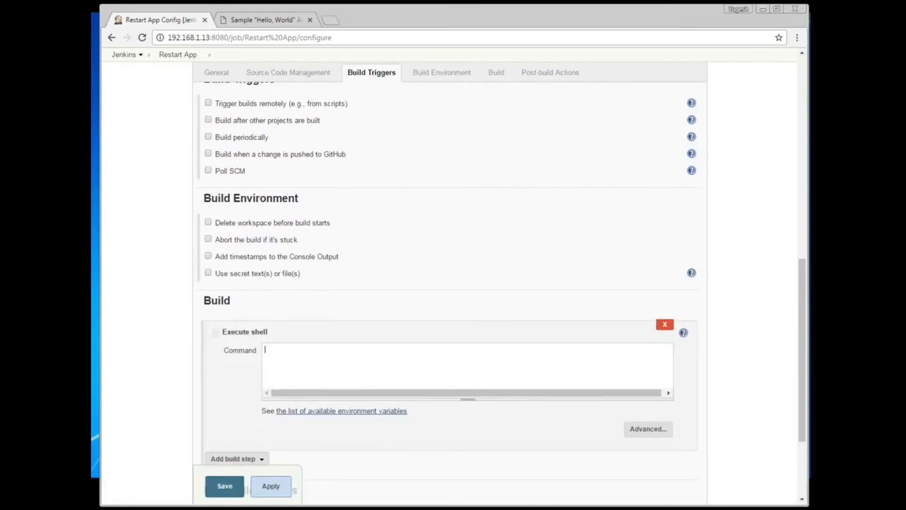
key("alt+Tab")
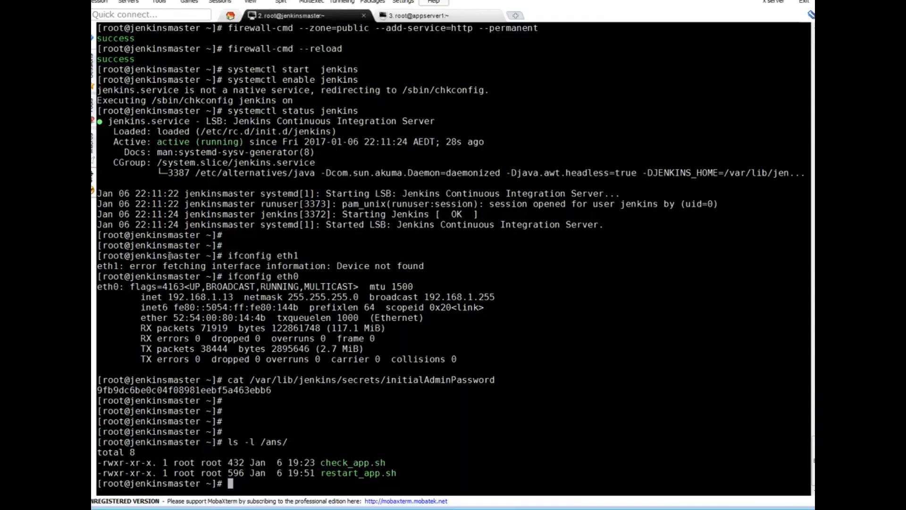
double_click(365, 474)
key("ctrl+c")
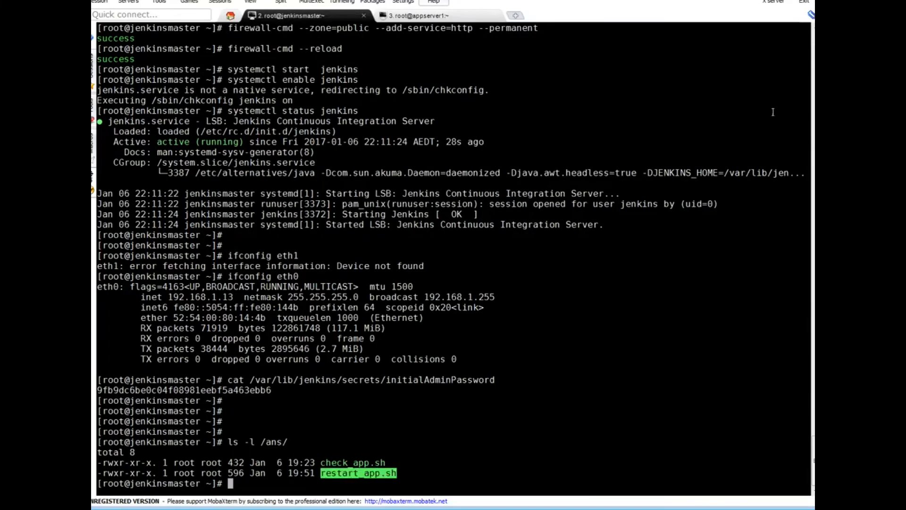
key("alt+Tab")
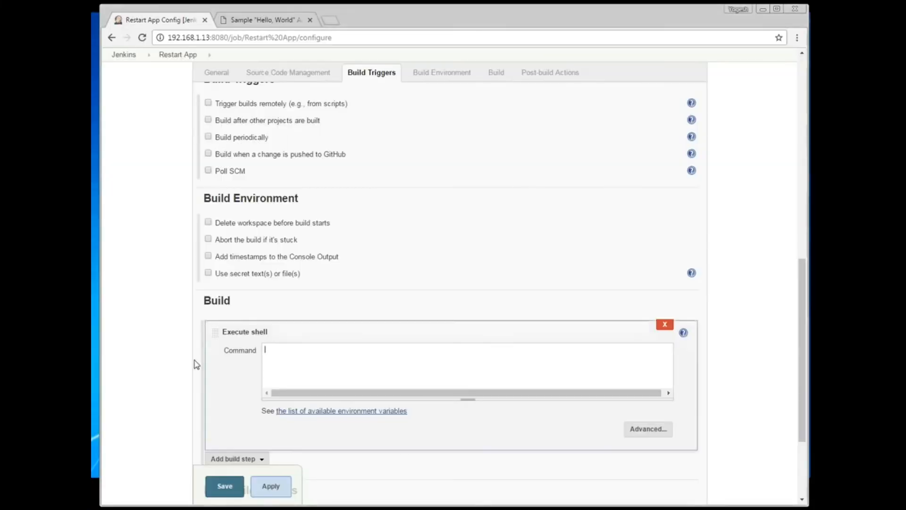
Step: Set Restart App's shell command to ./restart_app.sh, save it, and open Check App
left_click(306, 371)
type(".")
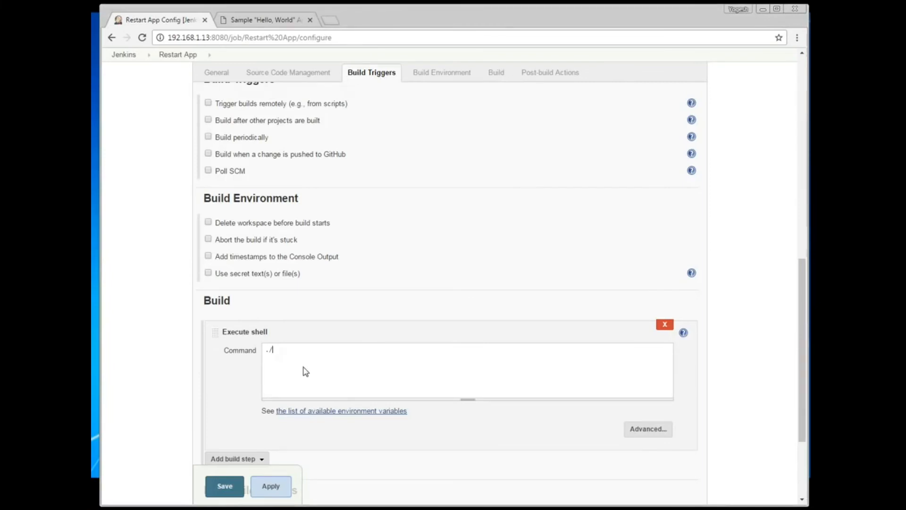
type("/")
key("ctrl+v")
left_click(279, 492)
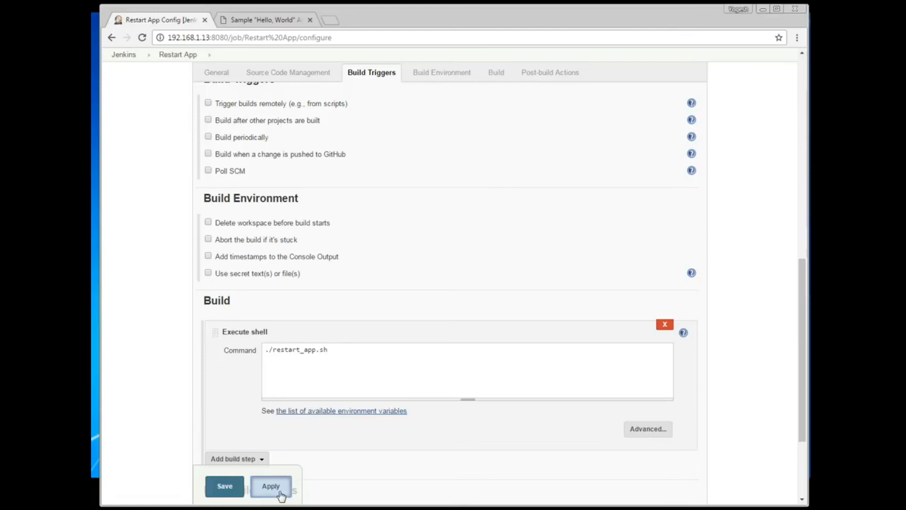
left_click(223, 488)
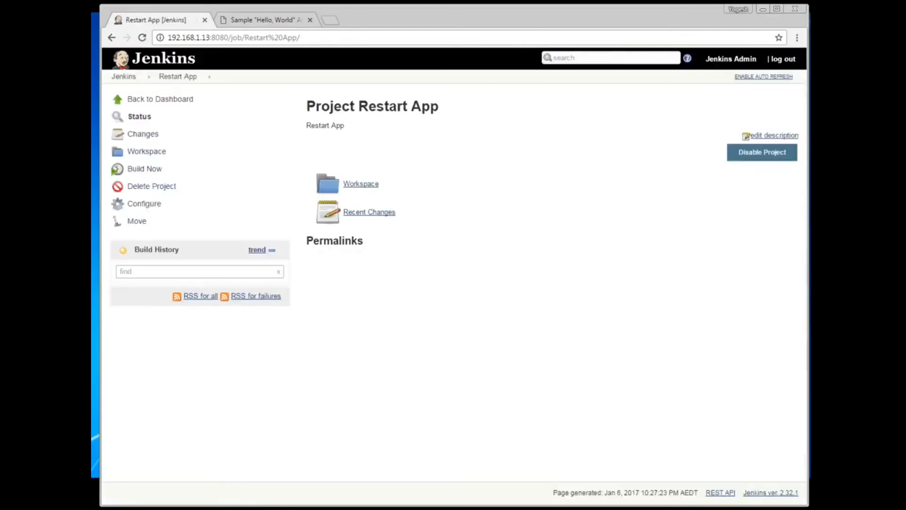
left_click(181, 103)
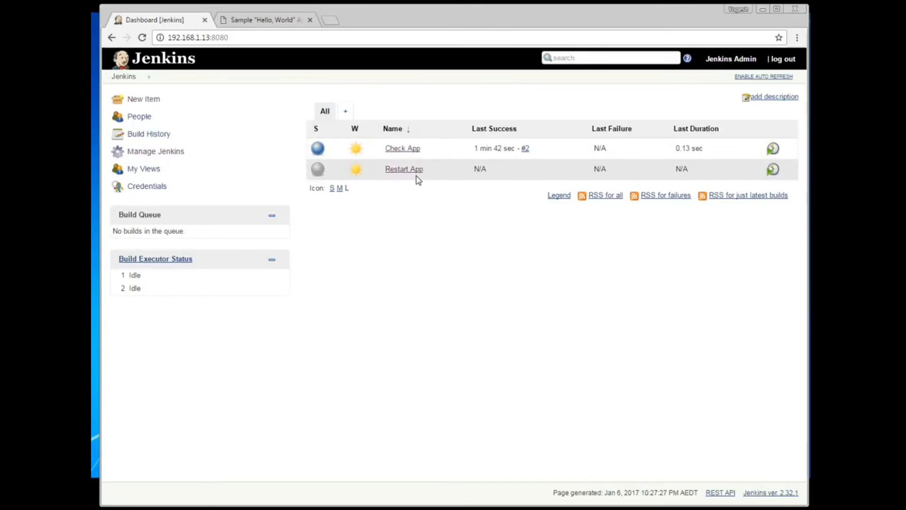
left_click(414, 150)
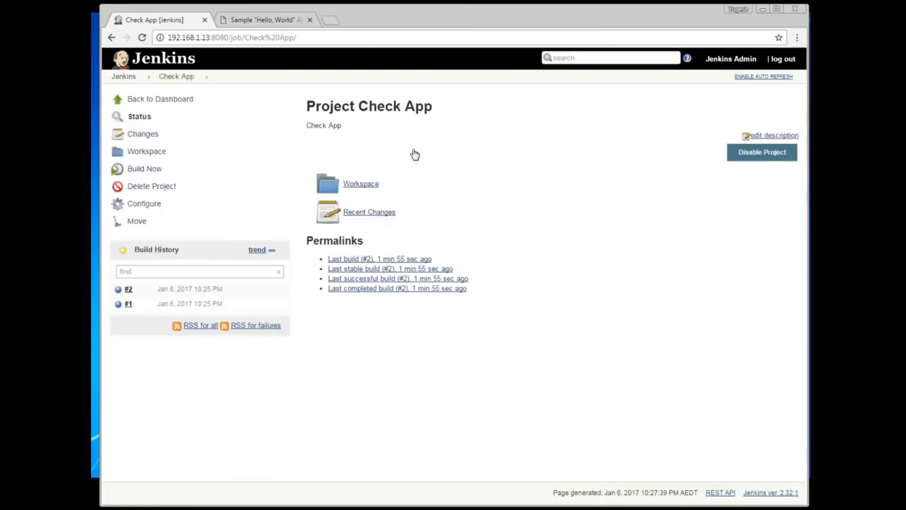
Step: Add a 'Build other projects' post-build action to Check App's configuration
left_click(147, 210)
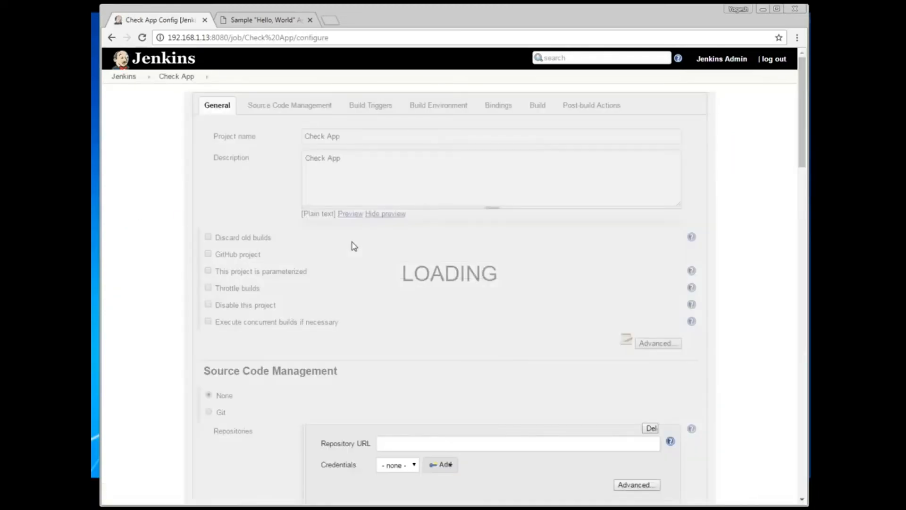
scroll(421, 198, "down", 9)
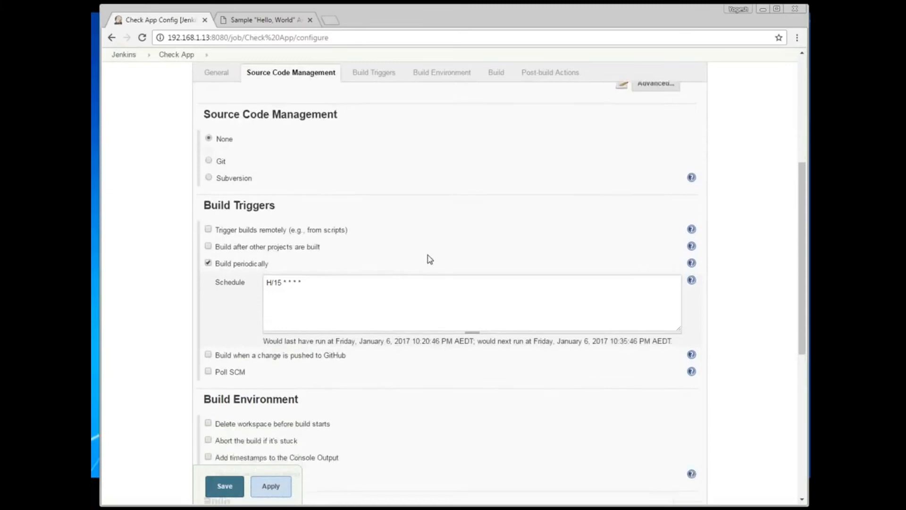
scroll(429, 257, "down", 3)
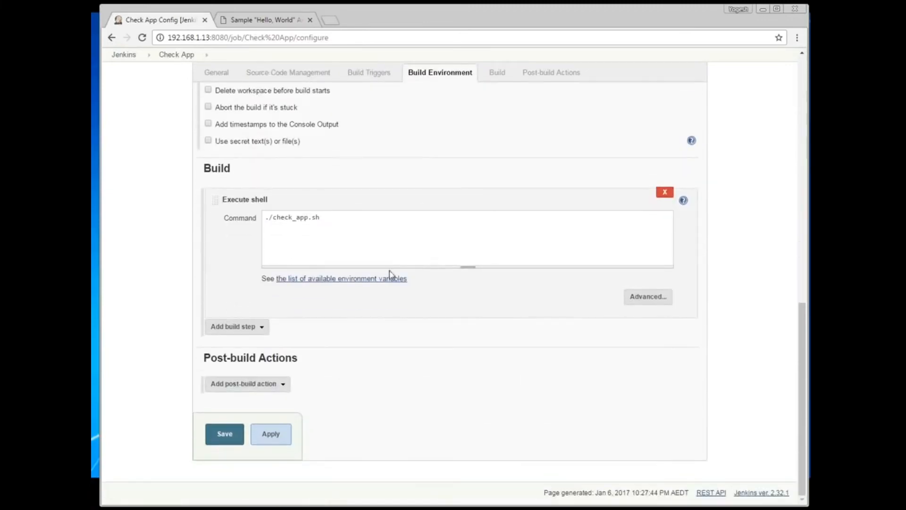
left_click(283, 386)
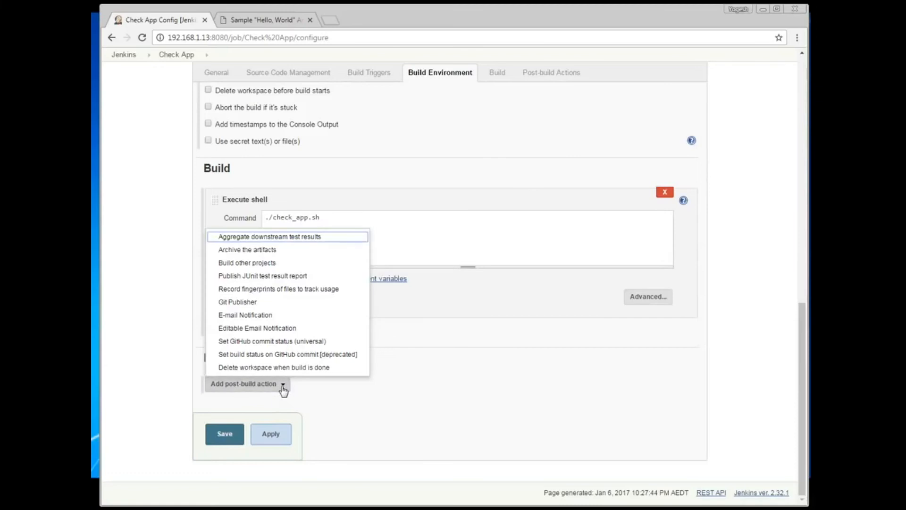
left_click(277, 264)
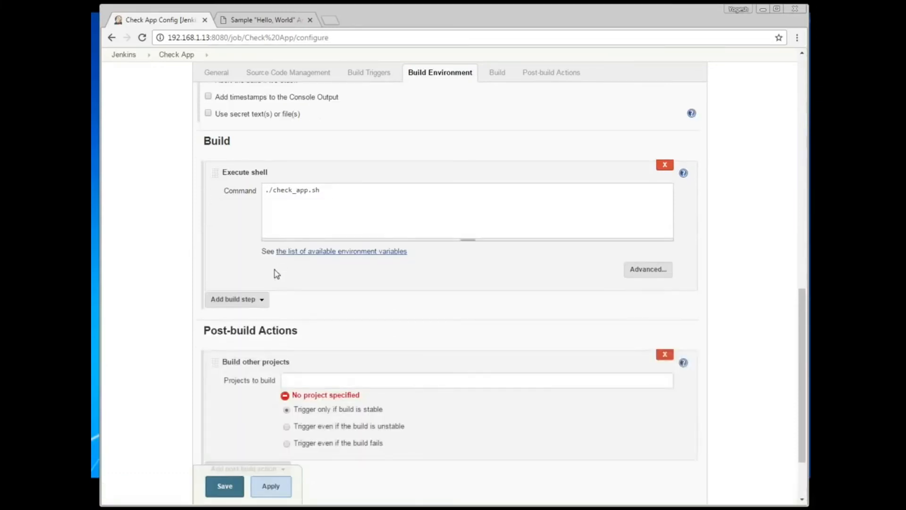
Step: Set Restart App as the project to build, then apply and save
left_click(311, 385)
type("Check")
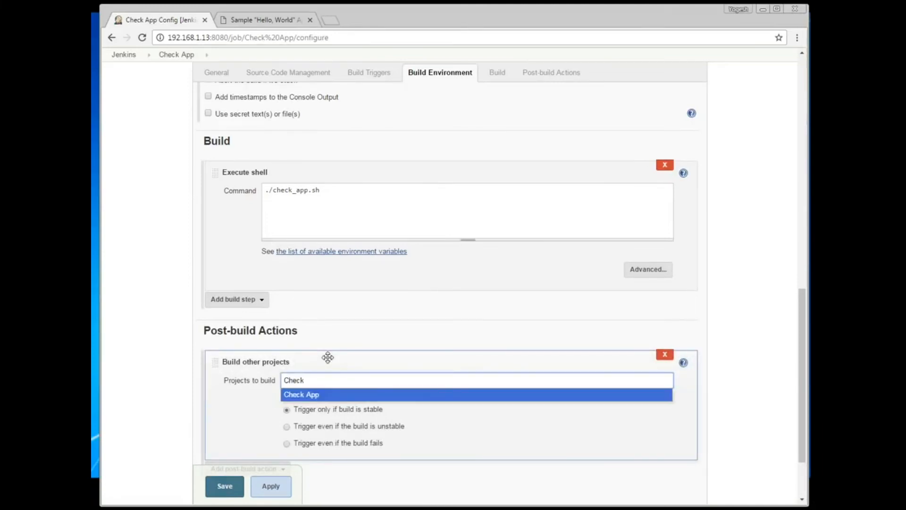
key("BackSpace")
key("BackSpace")
key("BackSpace")
key("BackSpace")
key("BackSpace")
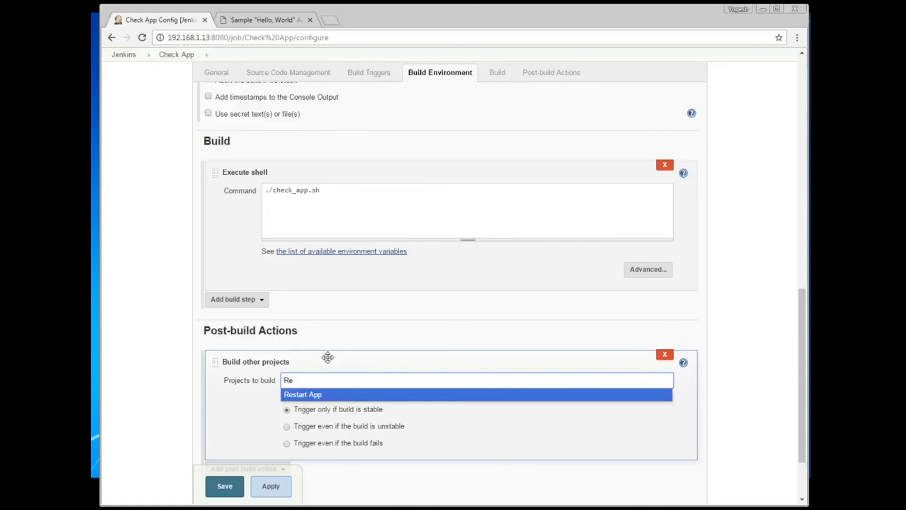
left_click(320, 395)
left_click(375, 477)
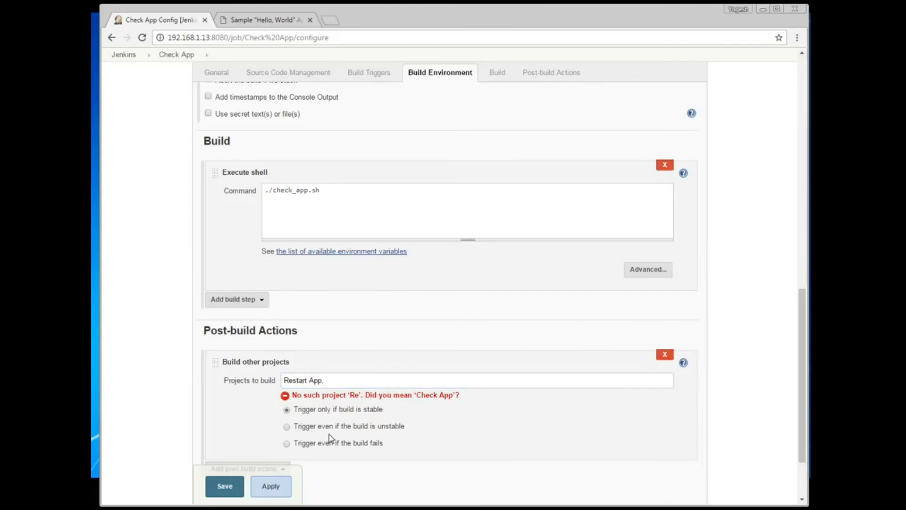
left_click(279, 487)
left_click(350, 375)
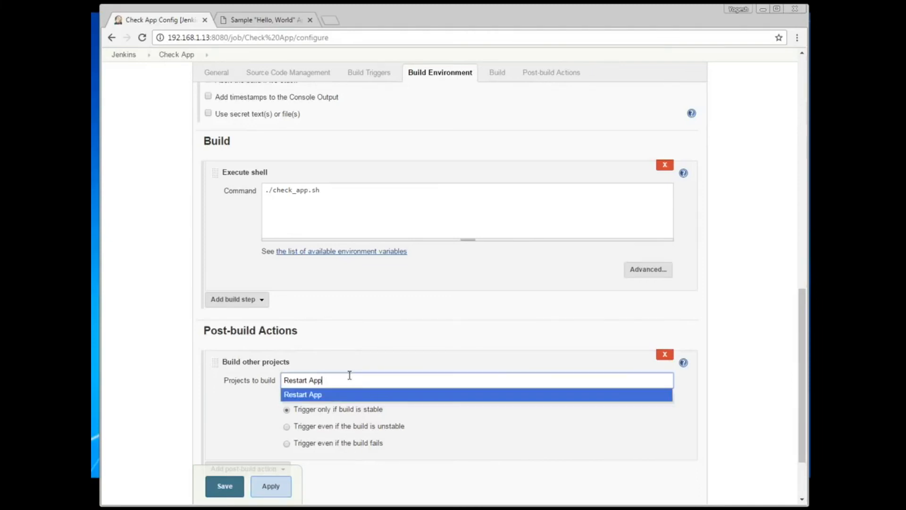
left_click(325, 396)
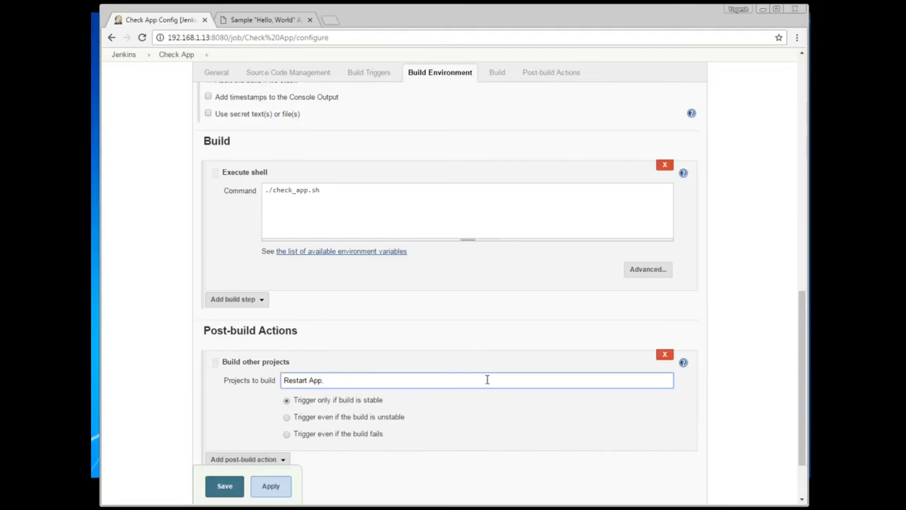
left_click(273, 487)
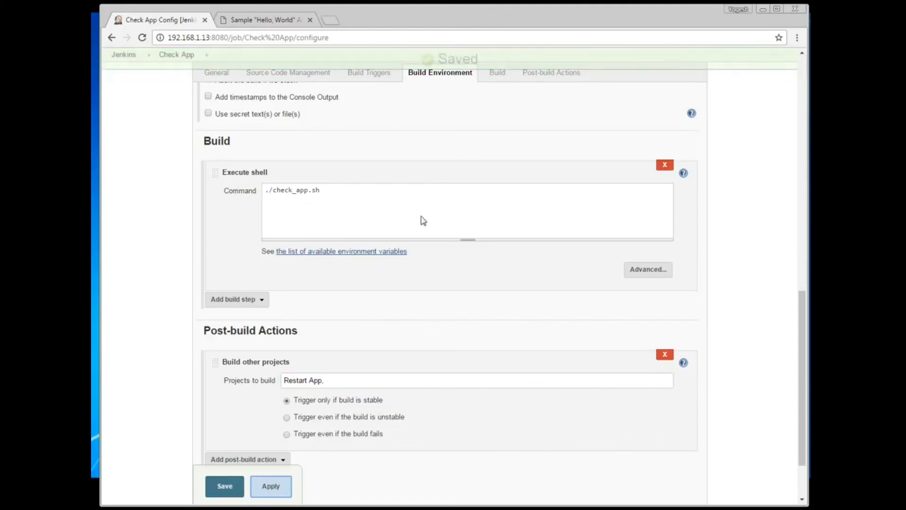
left_click(224, 486)
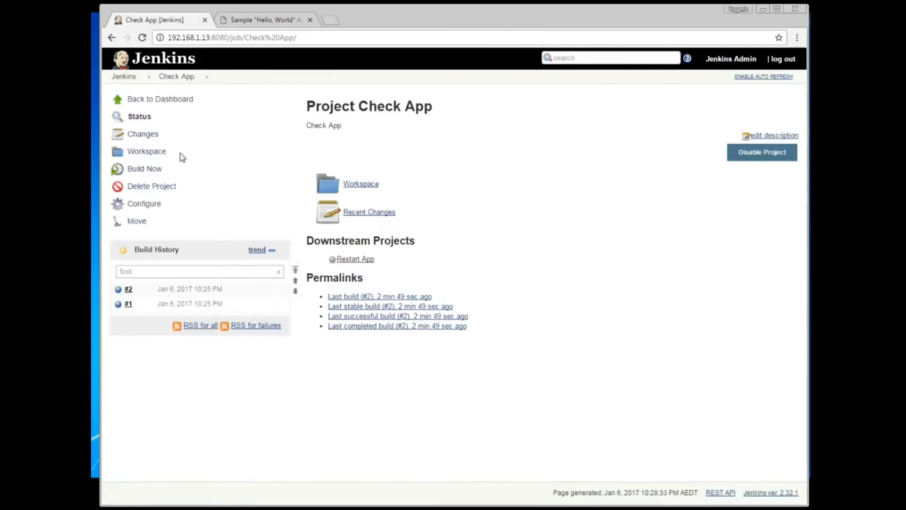
Step: Start new Check App builds from its project page
left_click(160, 100)
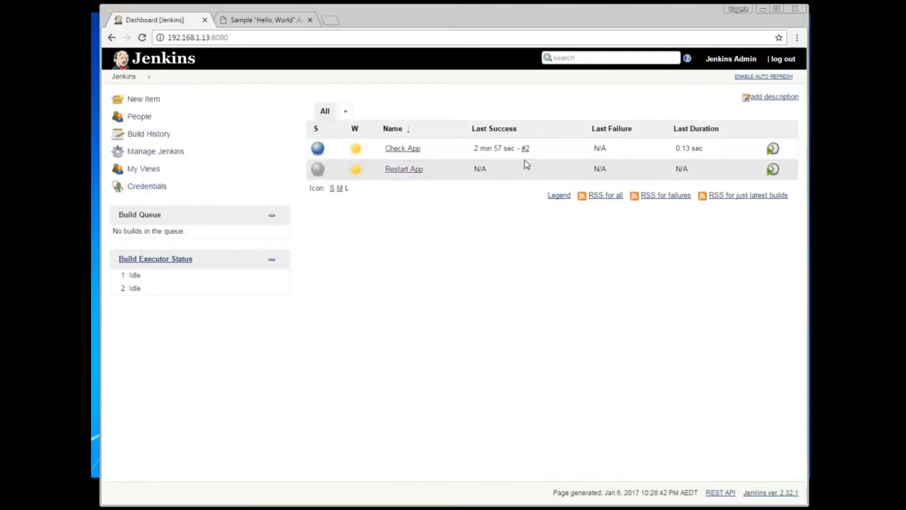
left_click(407, 149)
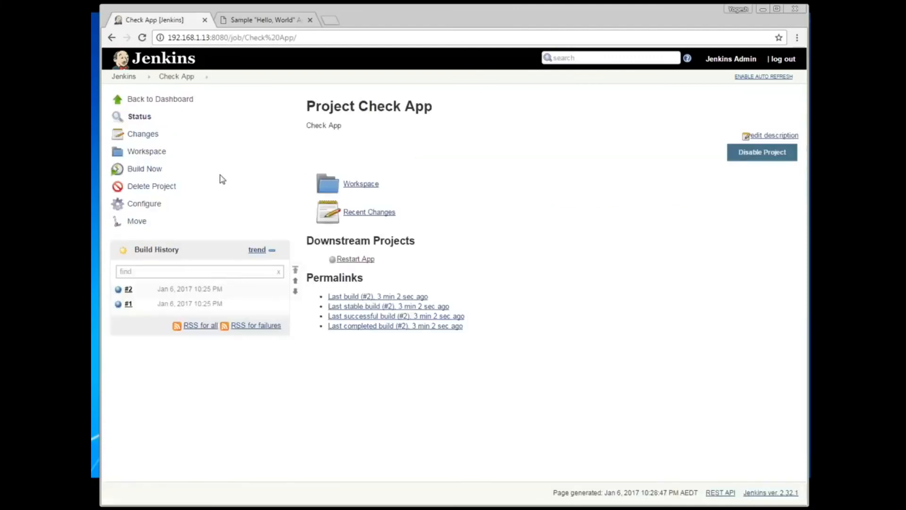
left_click(143, 170)
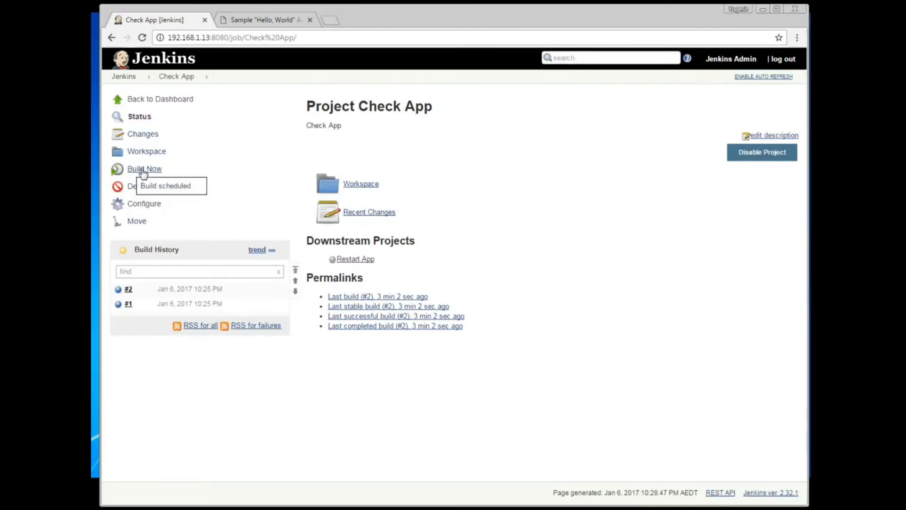
left_click(144, 169)
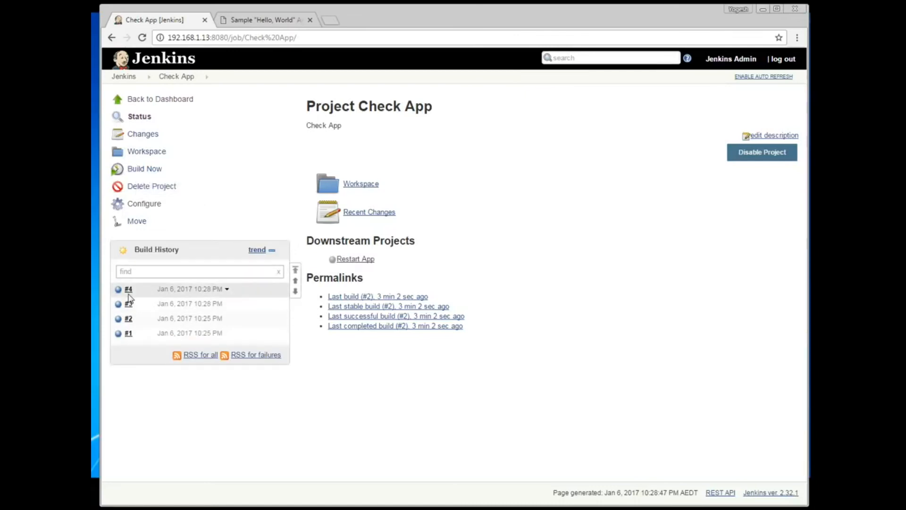
Step: Check build #4's console log for the Restart App trigger and follow the Restart App link
left_click(129, 293)
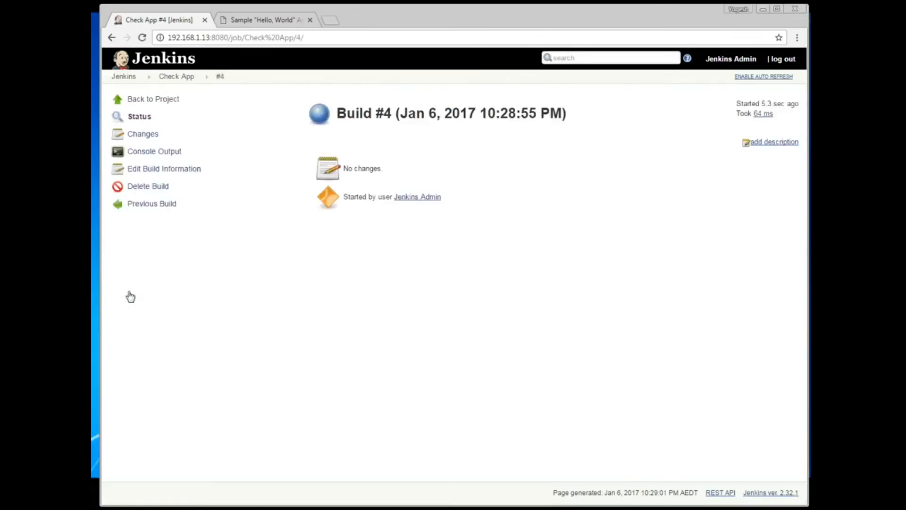
left_click(163, 153)
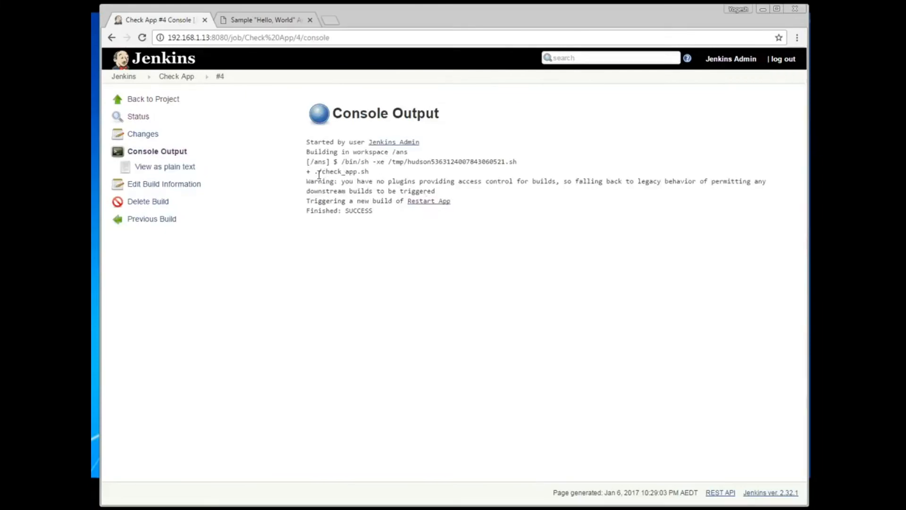
left_click_drag(434, 191, 308, 174)
left_click(410, 174)
mouse_move(429, 207)
left_click(430, 202)
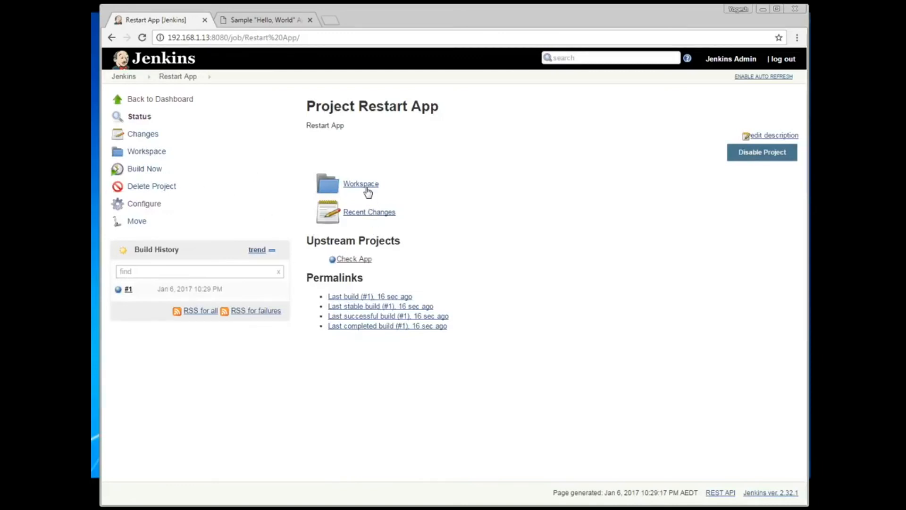
Step: View Restart App build #1's console: started by upstream Check App, Finished: SUCCESS
left_click(127, 290)
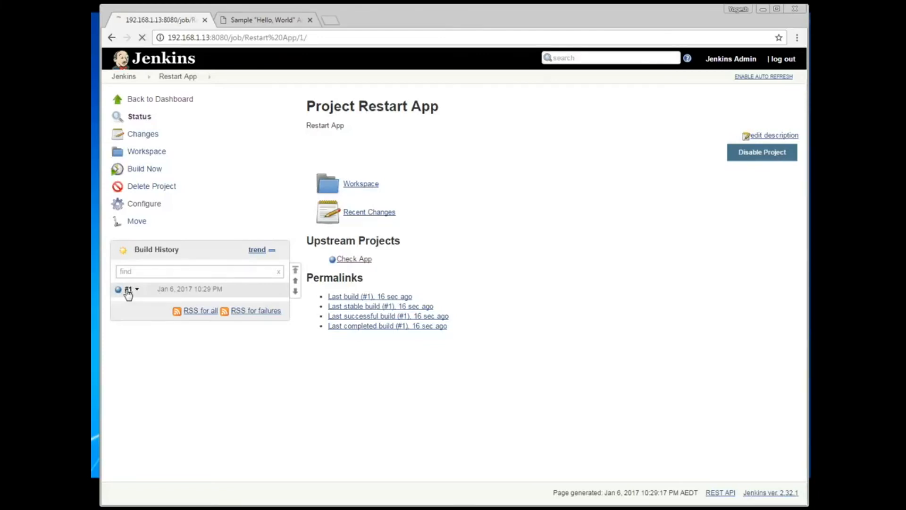
left_click(148, 154)
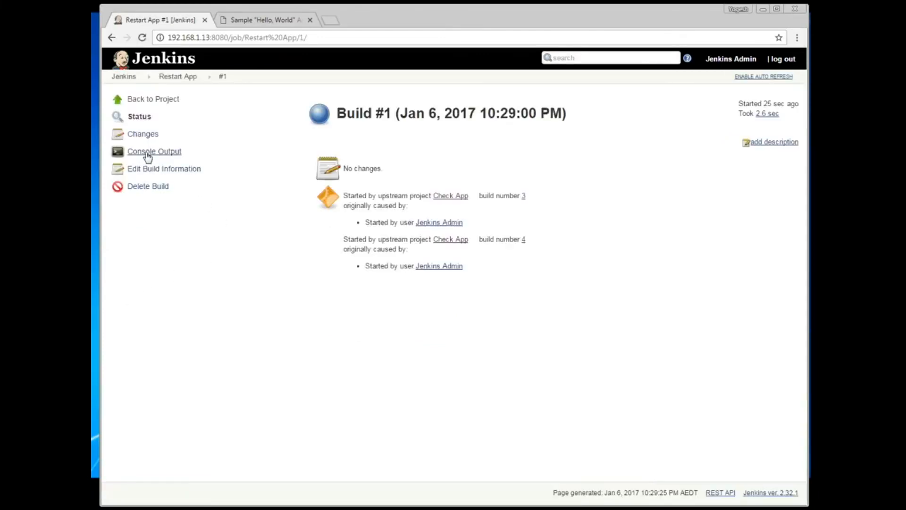
left_click_drag(443, 267, 327, 172)
left_click(502, 294)
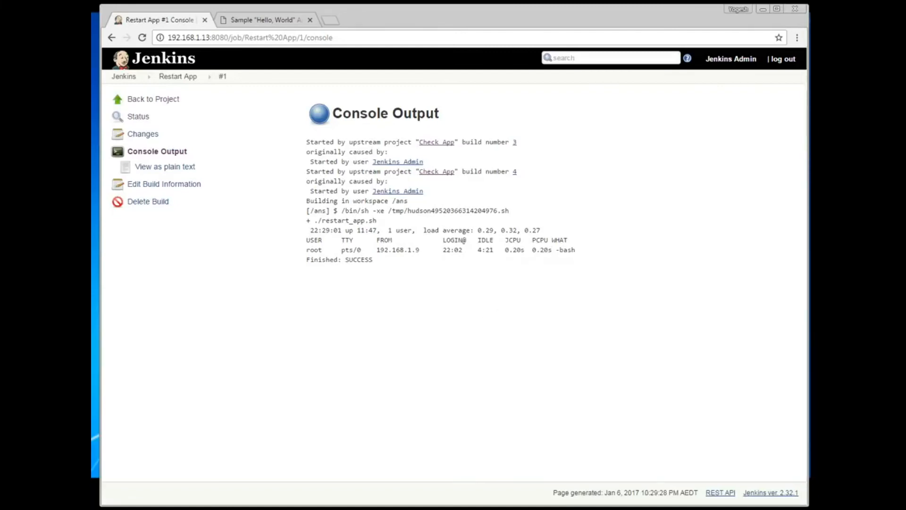
Step: Recheck the HelloWorld home page at 192.168.1.140 to confirm the site is served
left_click(247, 21)
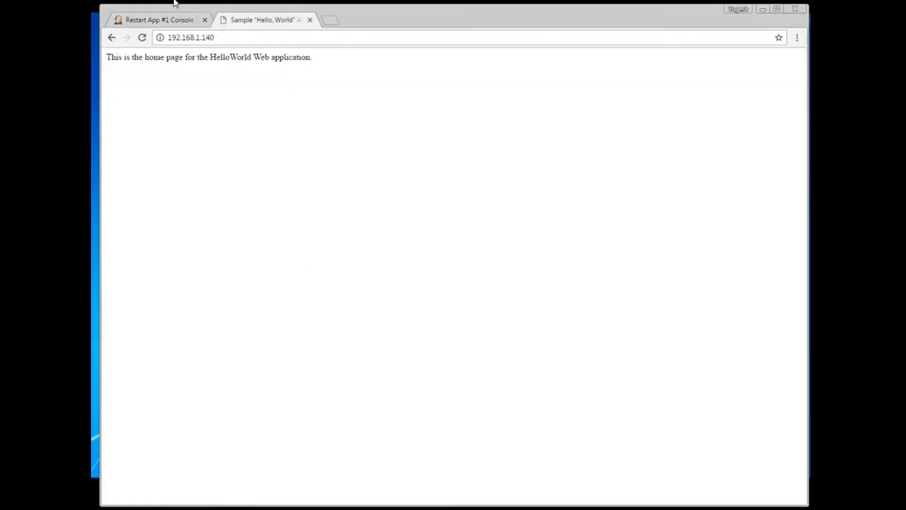
left_click(250, 38)
left_click(249, 39)
left_click_drag(350, 62, 109, 67)
left_click(219, 131)
key("alt+Tab")
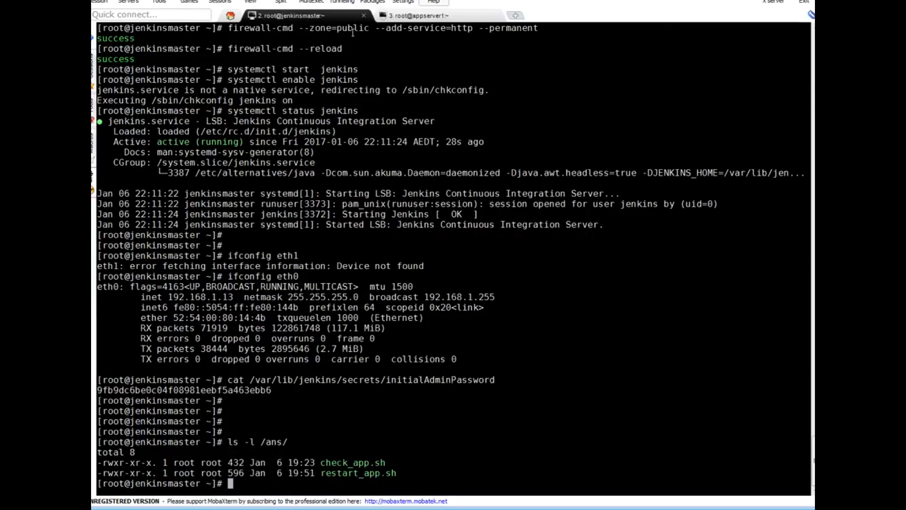
Step: Stop httpd on appserver1 with 'systemctl stop httpd'
left_click(422, 18)
type("systemctl stop httpd")
key("Return")
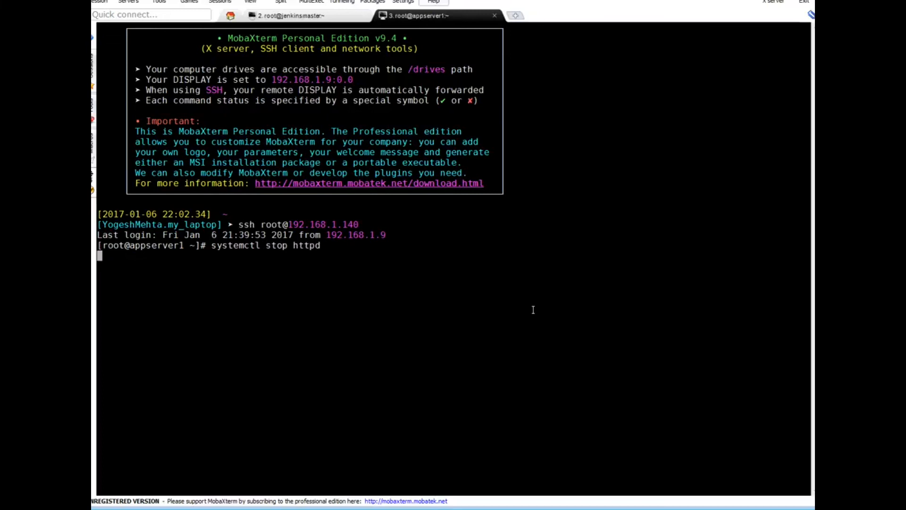
key("Return")
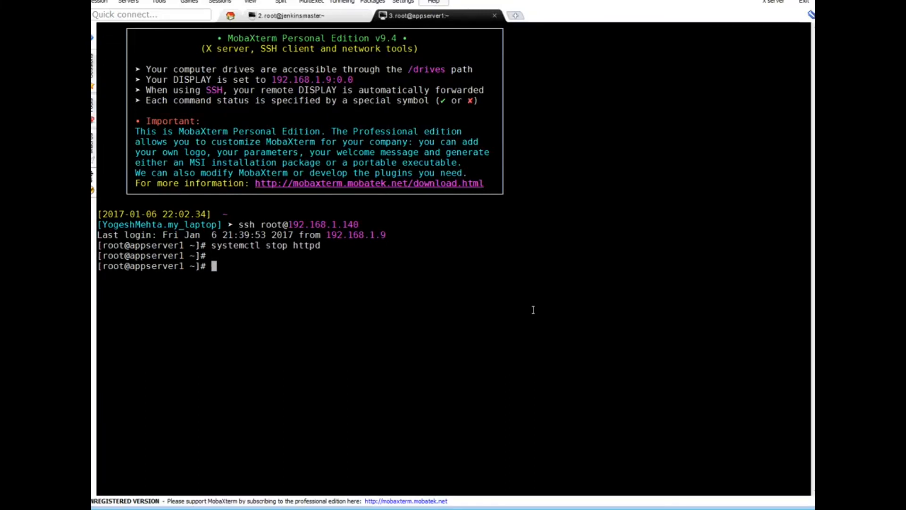
Step: Run 'systemctl status httpd' to confirm httpd is inactive (dead)
key("Up")
key("Left")
key("Left")
key("Left")
key("Left")
key("Left")
key("Left")
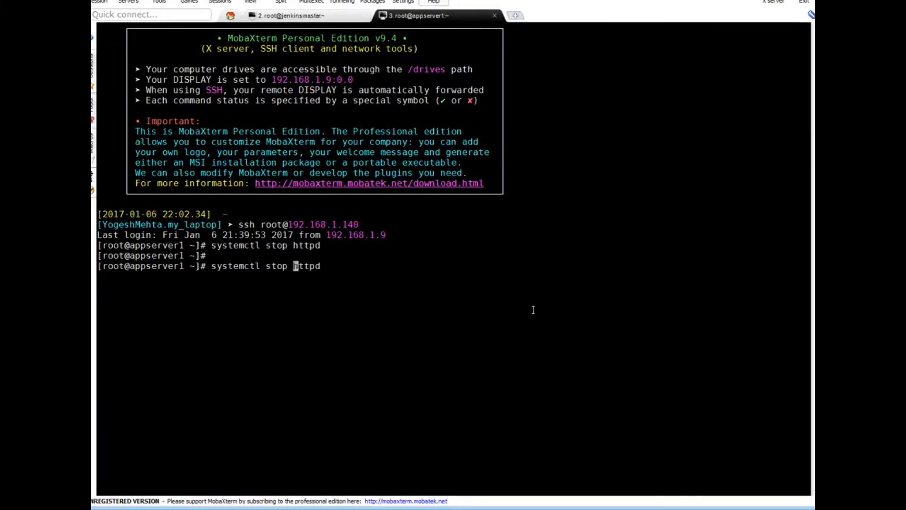
key("BackSpace")
key("BackSpace")
type("atus")
key("Return")
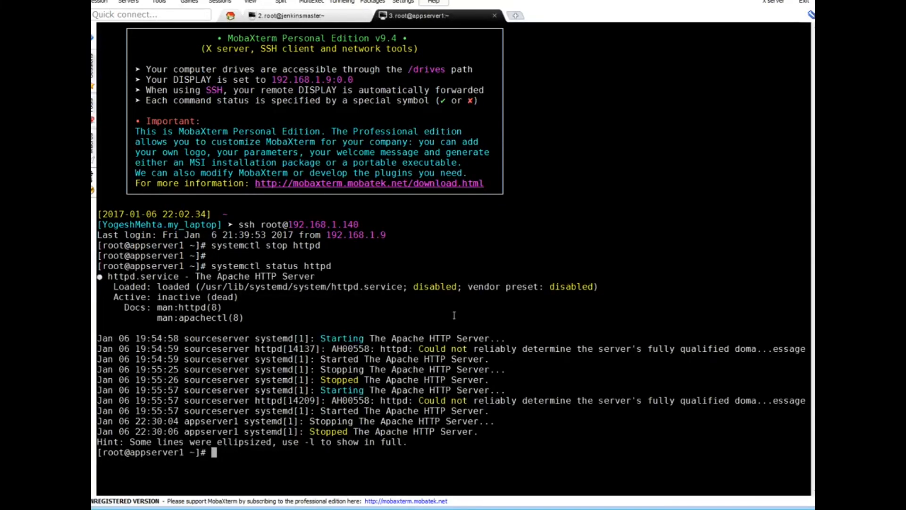
left_click_drag(116, 286, 283, 286)
left_click(354, 328)
left_click(755, 1)
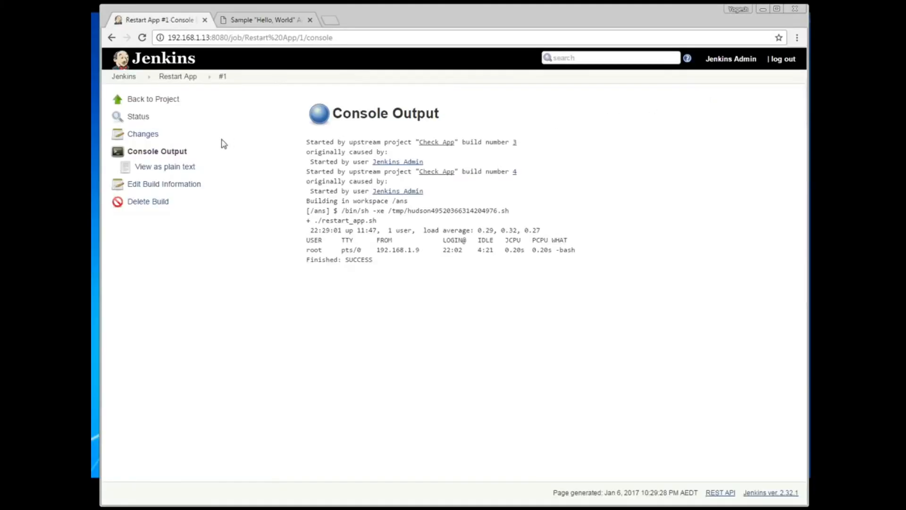
Step: Start Check App build #5 from the dashboard and view its console output
left_click(167, 100)
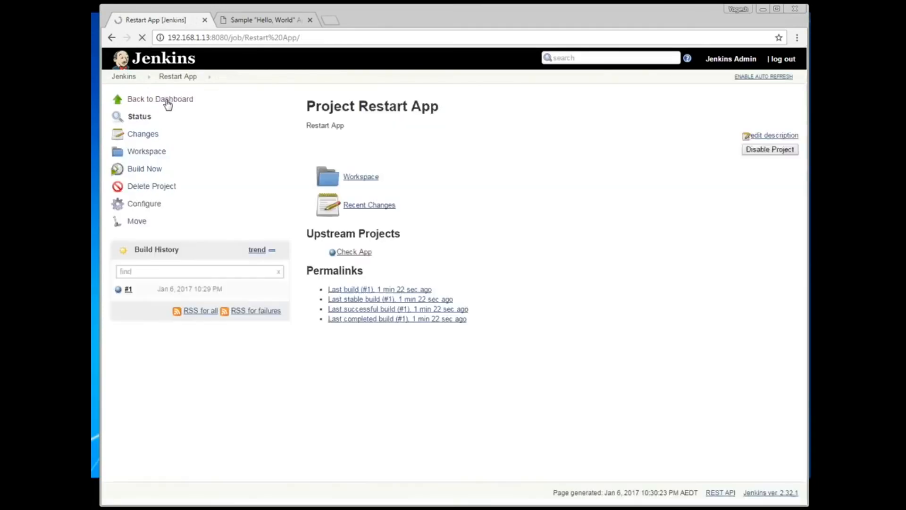
left_click(167, 100)
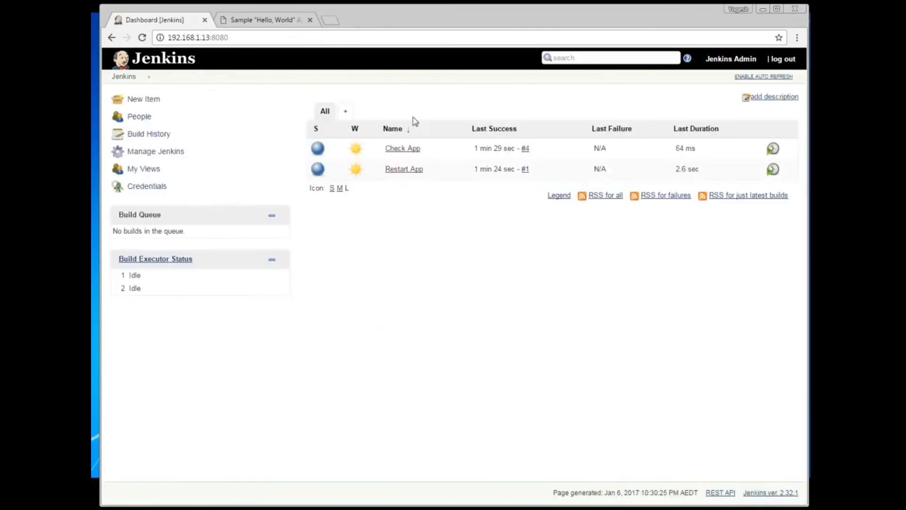
left_click(410, 149)
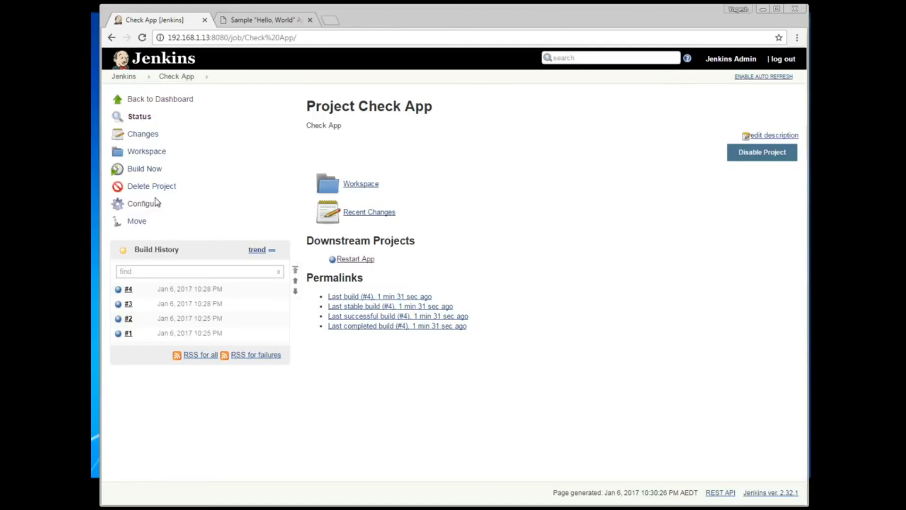
left_click(156, 173)
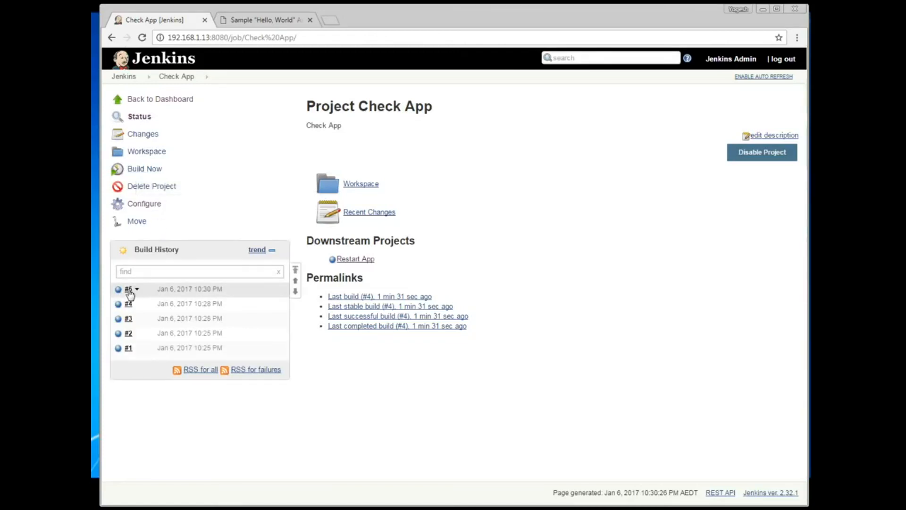
left_click(128, 289)
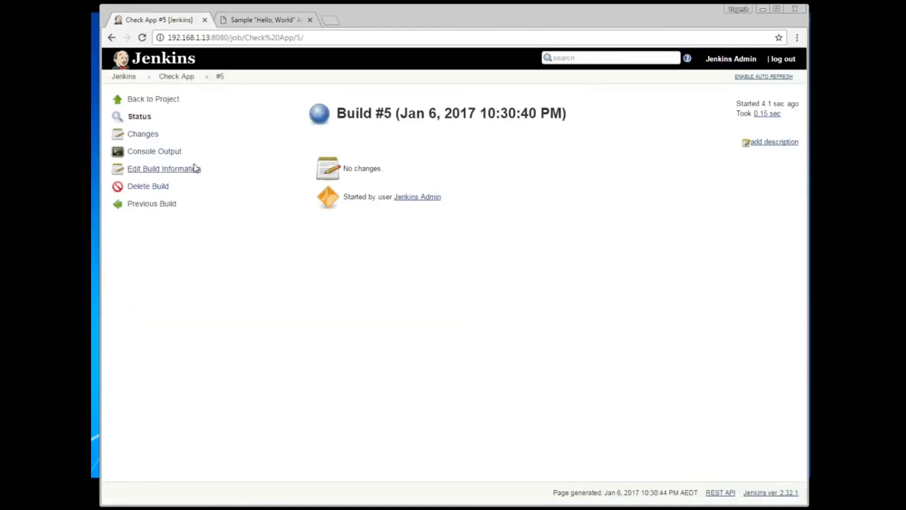
left_click(160, 151)
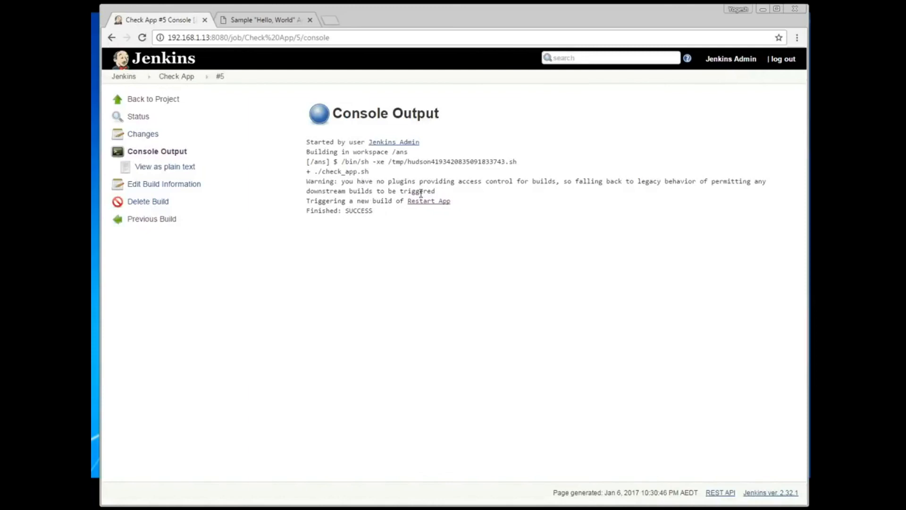
Step: Open the triggered Restart App build #2 console, which ends Finished: SUCCESS
left_click(439, 201)
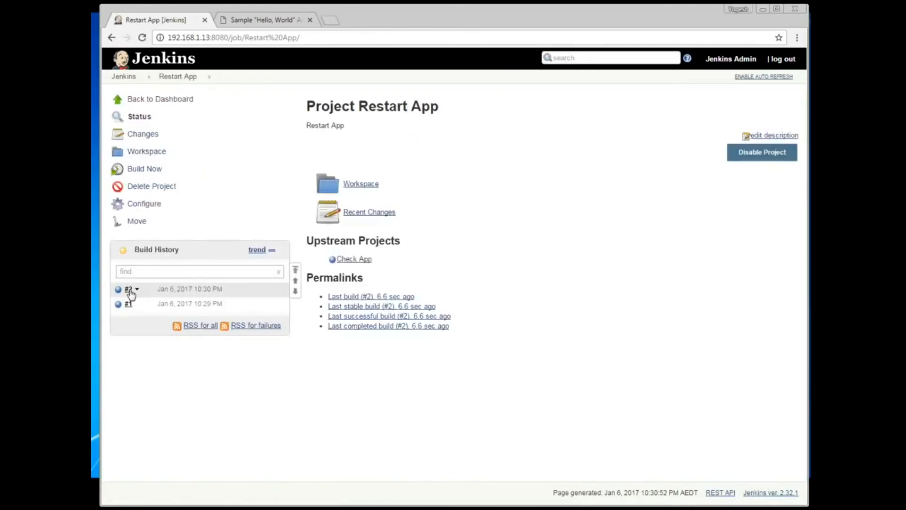
left_click(129, 290)
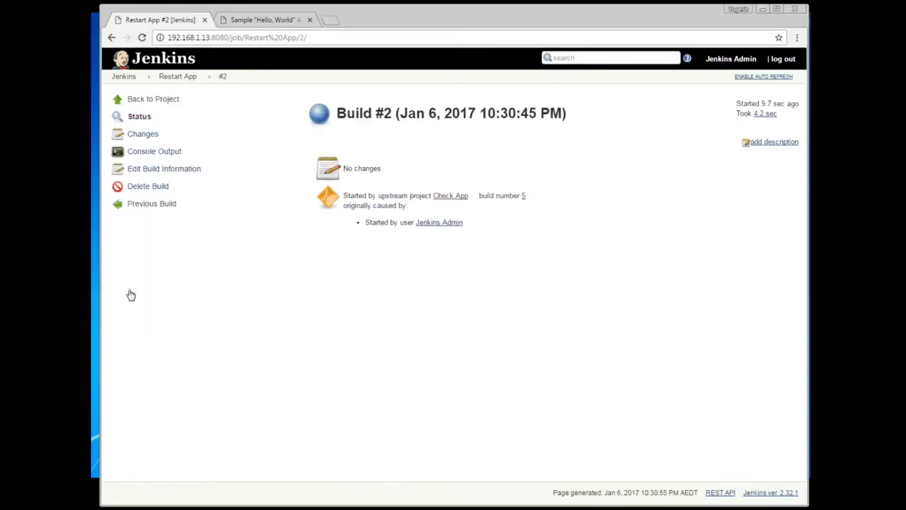
left_click(156, 151)
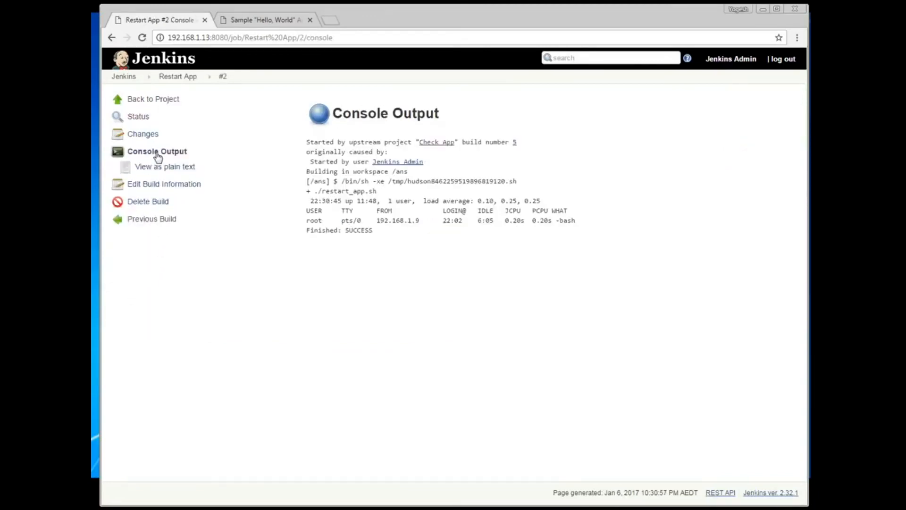
left_click_drag(376, 234, 308, 238)
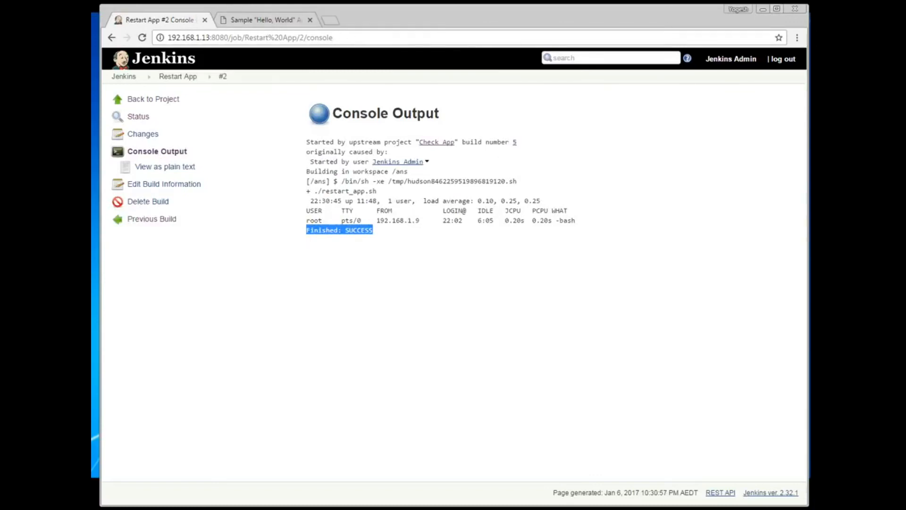
Step: Rerun 'systemctl status httpd' on appserver1, showing httpd active (running) again
key("alt+Tab")
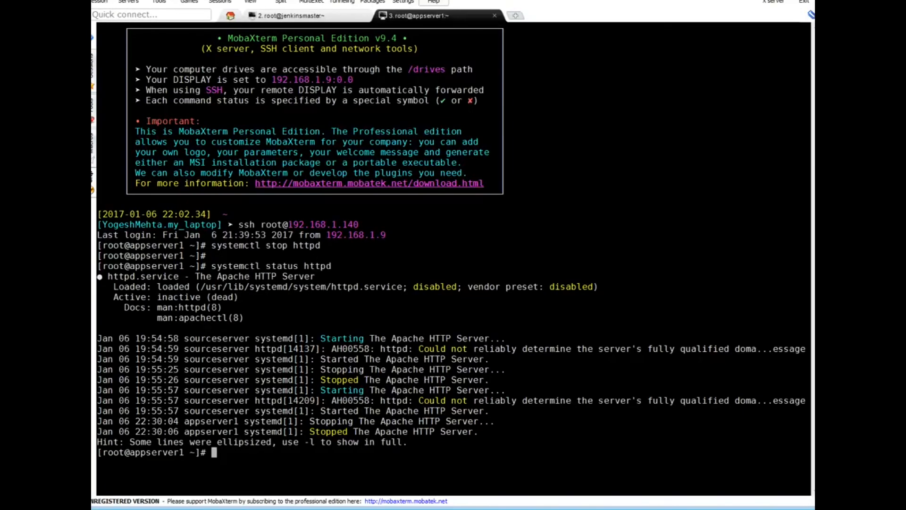
key("Up")
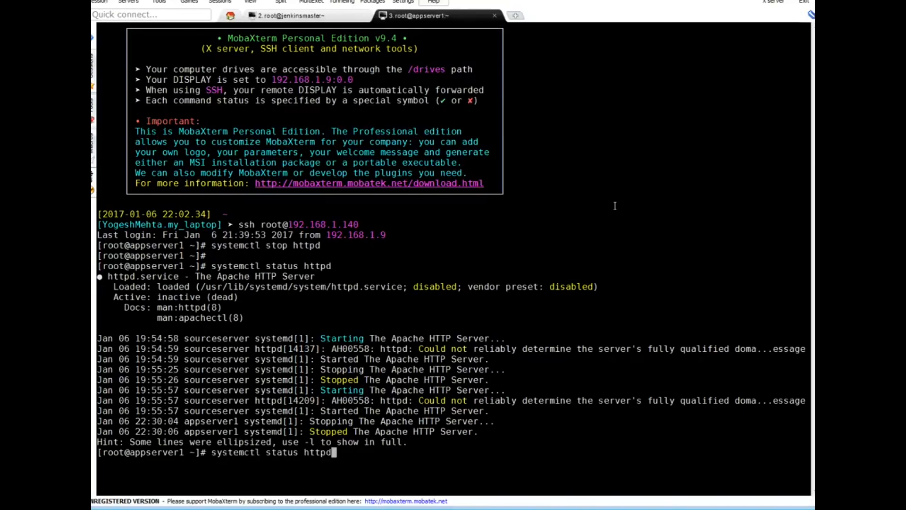
key("Return")
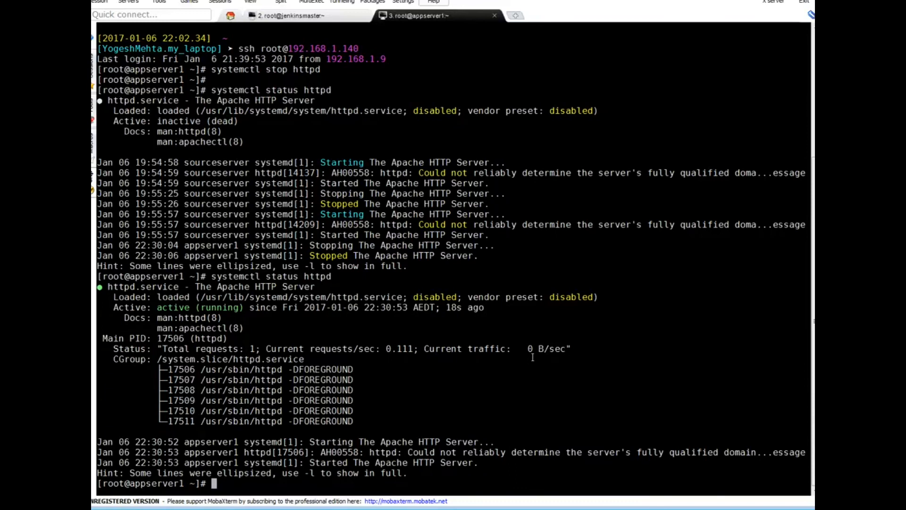
key("Return")
key("Return")
key("Return")
key("Return")
key("Return")
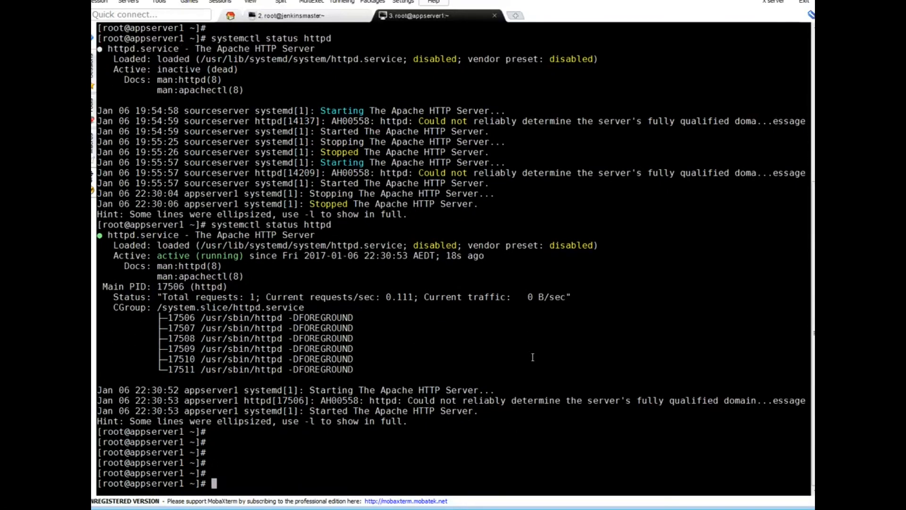
key("alt+Tab")
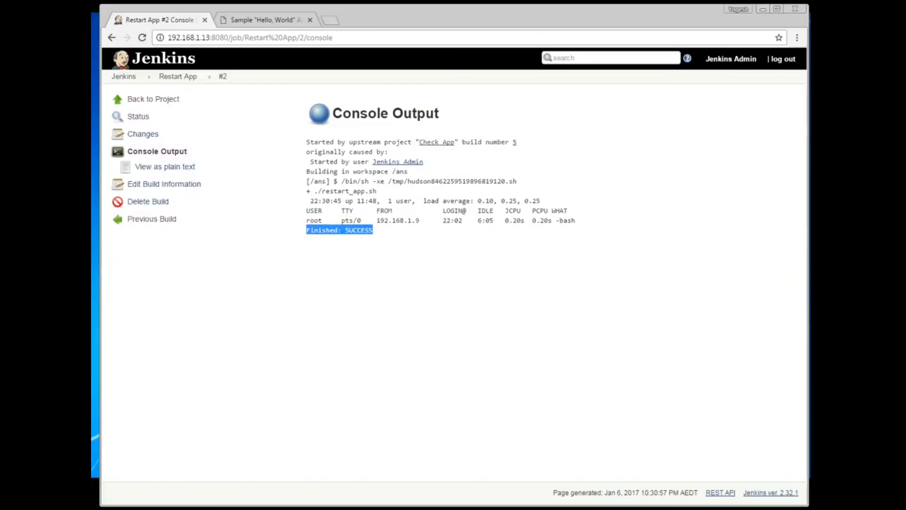
left_click(282, 20)
left_click(282, 38)
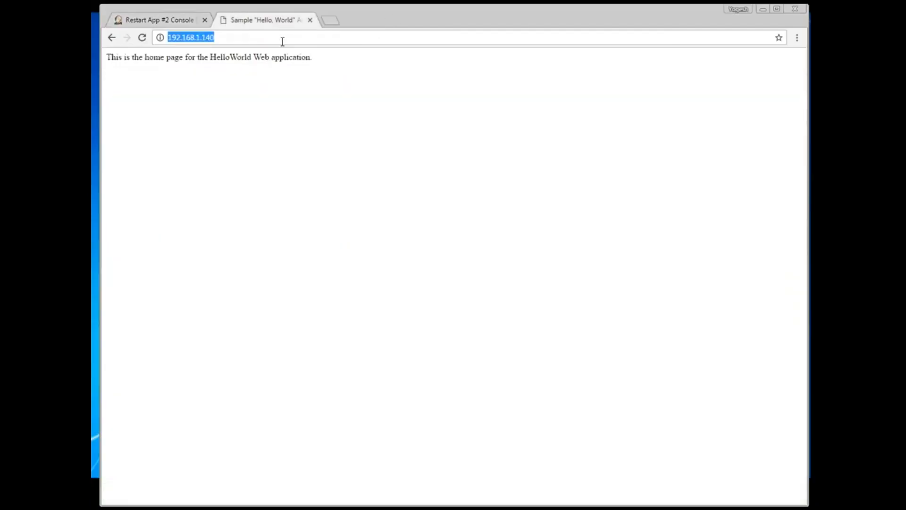
left_click(282, 41)
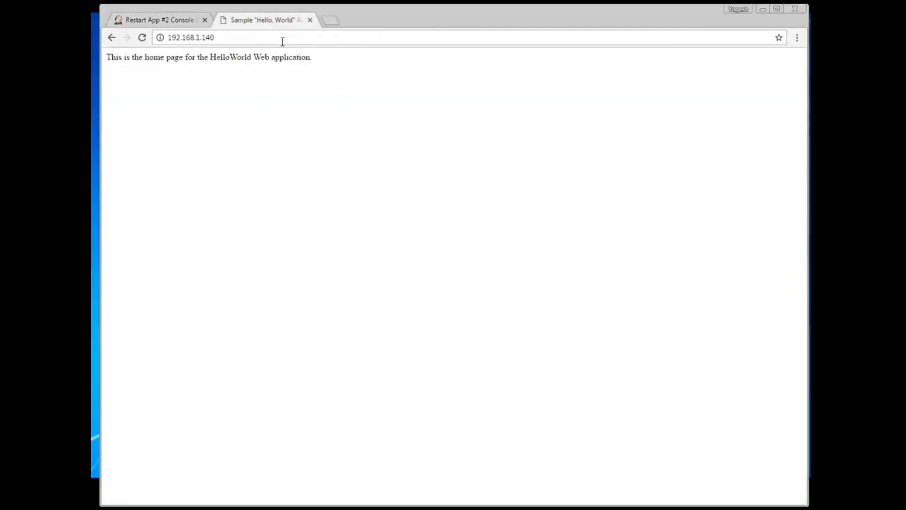
left_click_drag(343, 57, 127, 79)
left_click(354, 161)
left_click(764, 9)
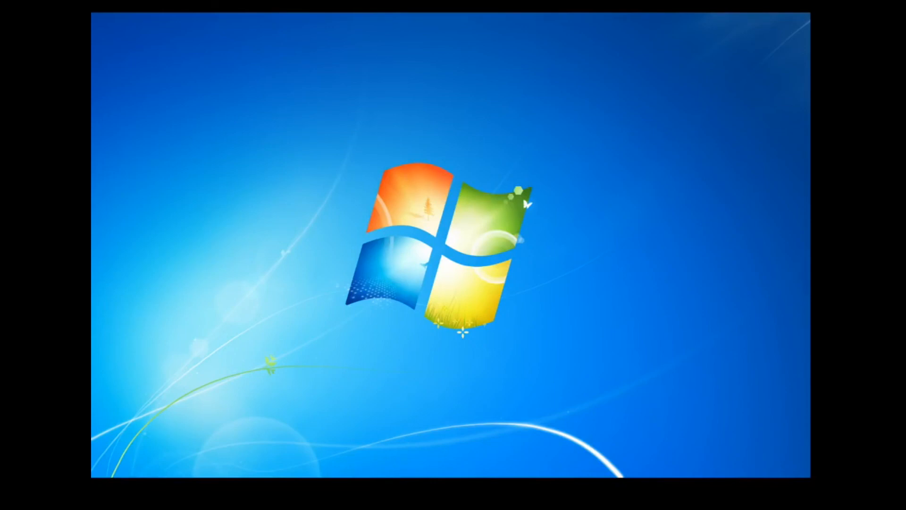
key("alt+Tab")
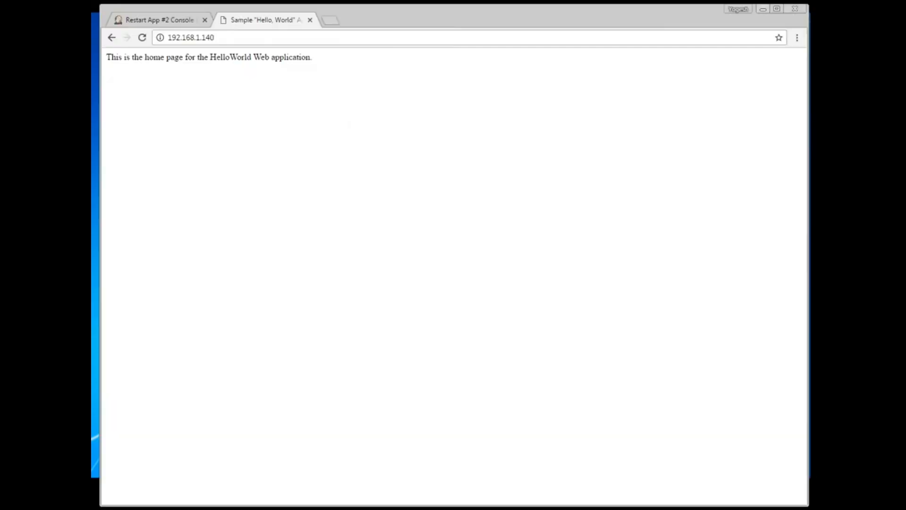
left_click(154, 20)
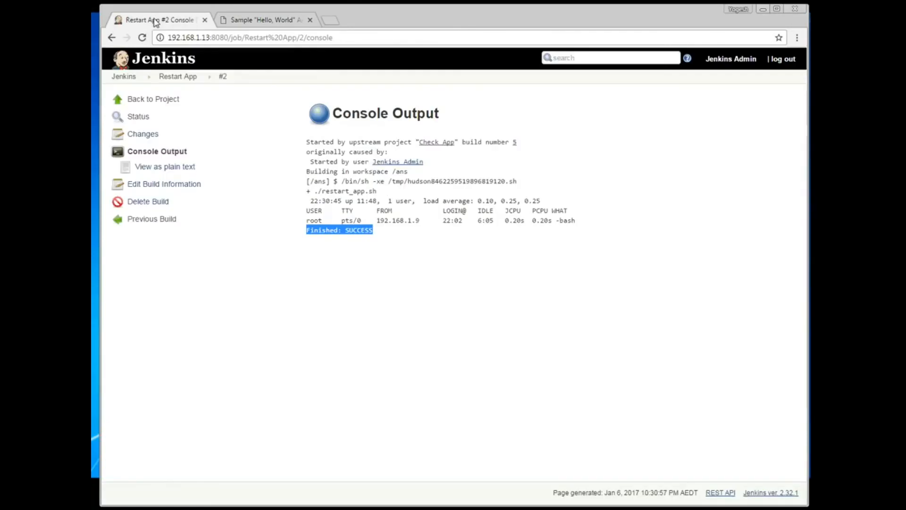
left_click(393, 283)
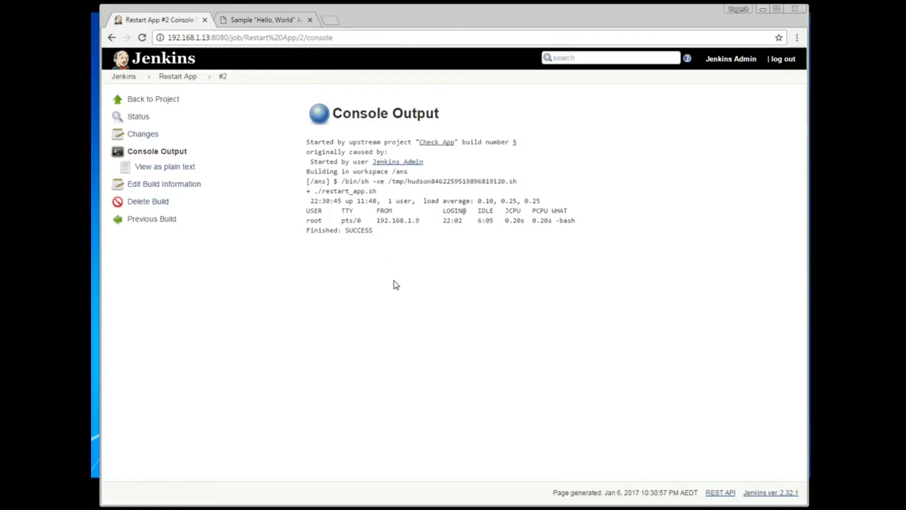